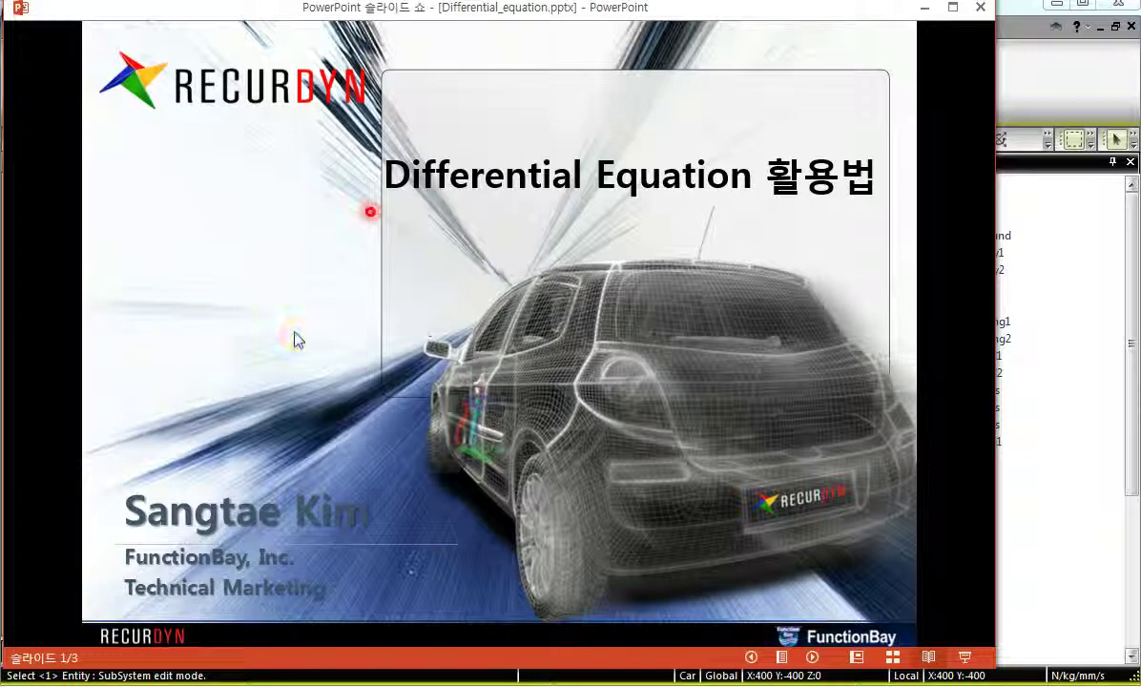
Advance to the slide with the two-mass spring equations, switch to RecurDyn, and inspect the spring properties of Spring1
left_click(297, 340)
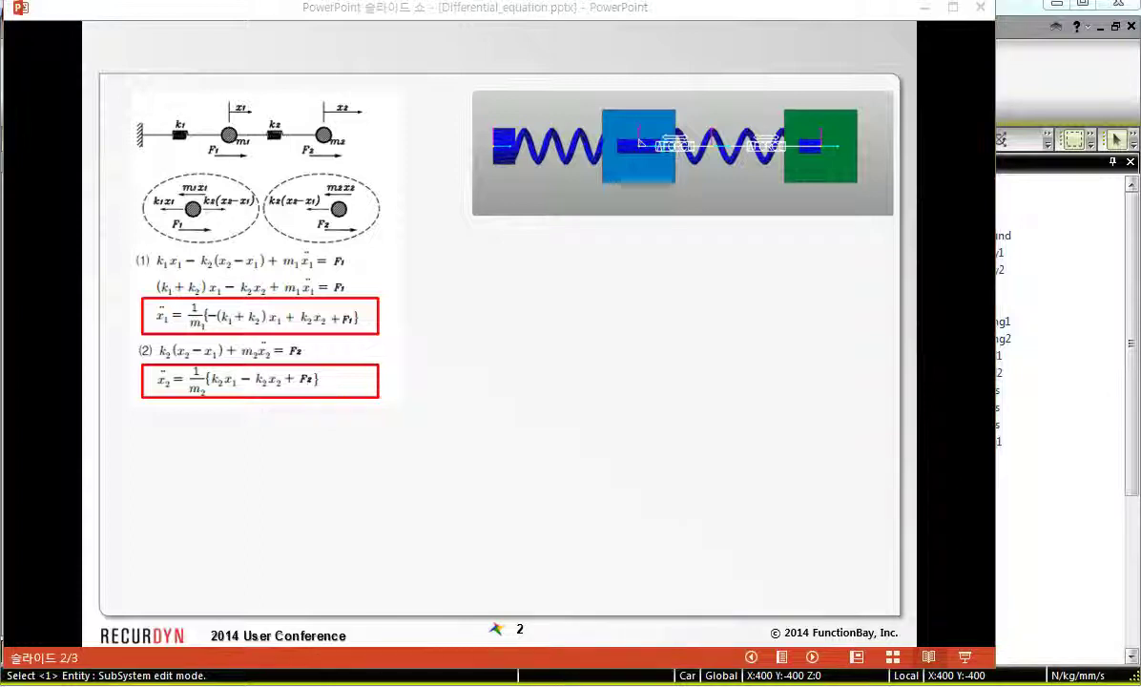
left_click(665, 662)
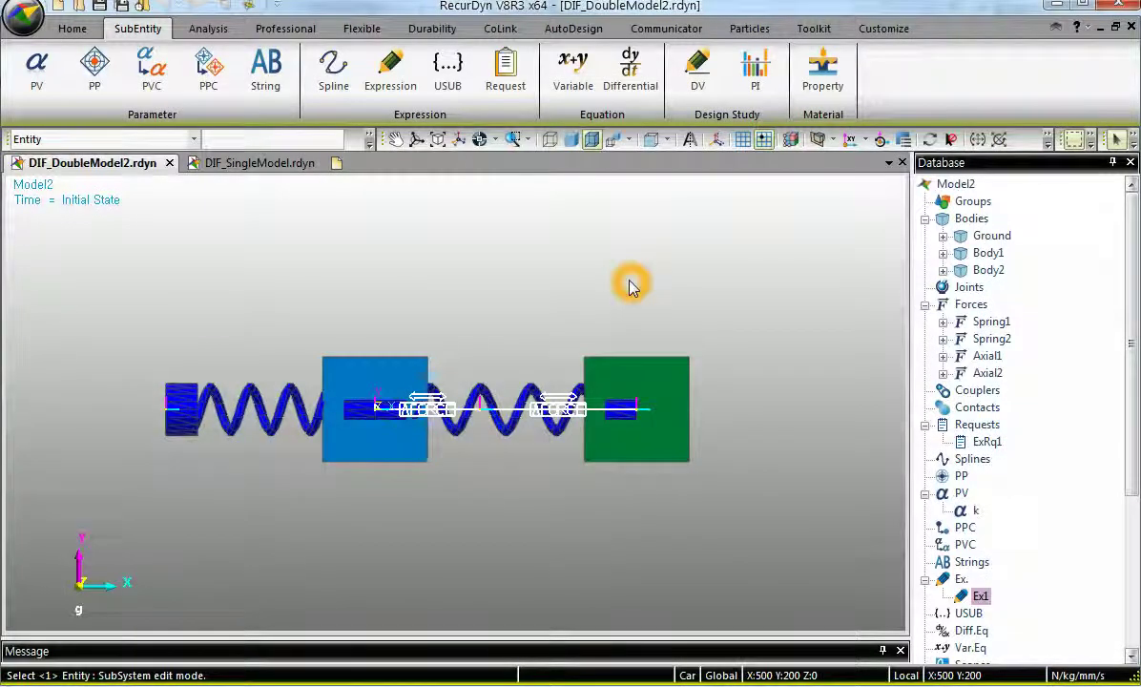
left_click(213, 420)
left_click(464, 435)
left_click(199, 421)
double_click(200, 421)
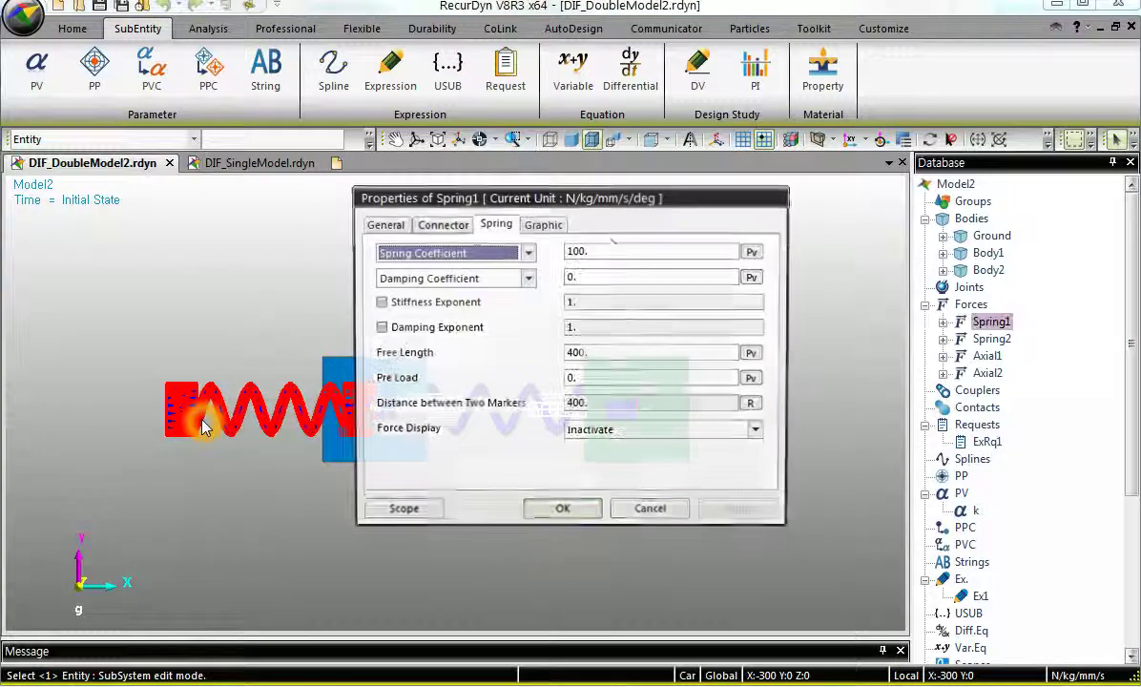
left_click(657, 514)
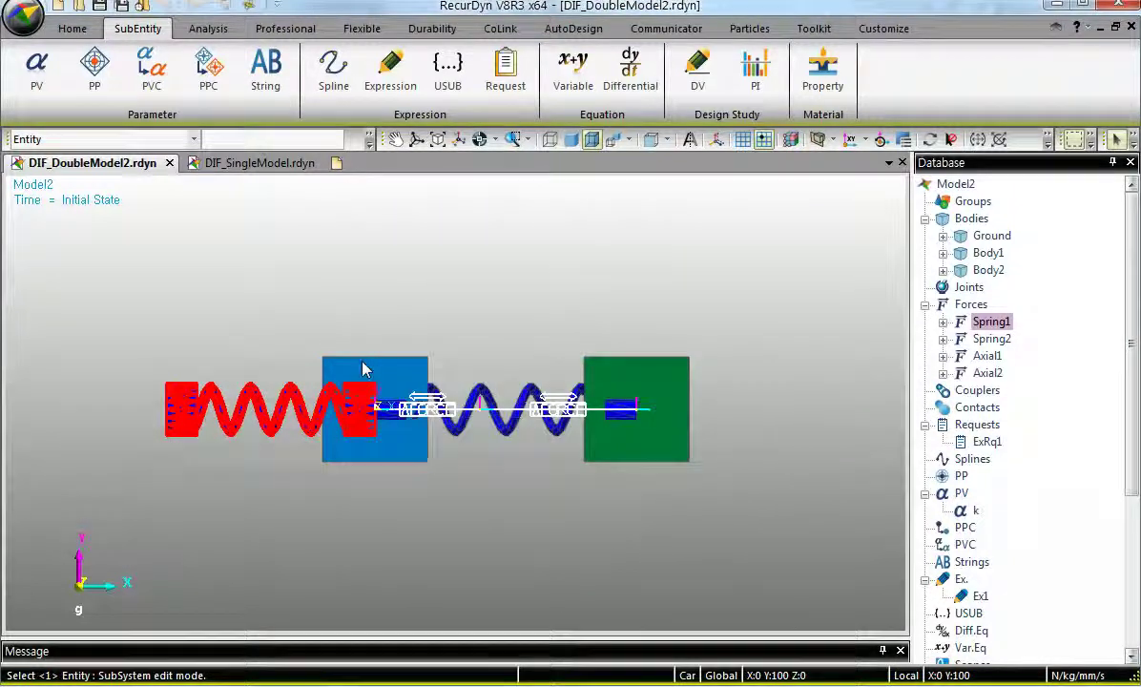
Inspect the mass properties of Body1, and identify the axial forces and Body2 in the double-mass model
left_click(380, 365)
double_click(381, 365)
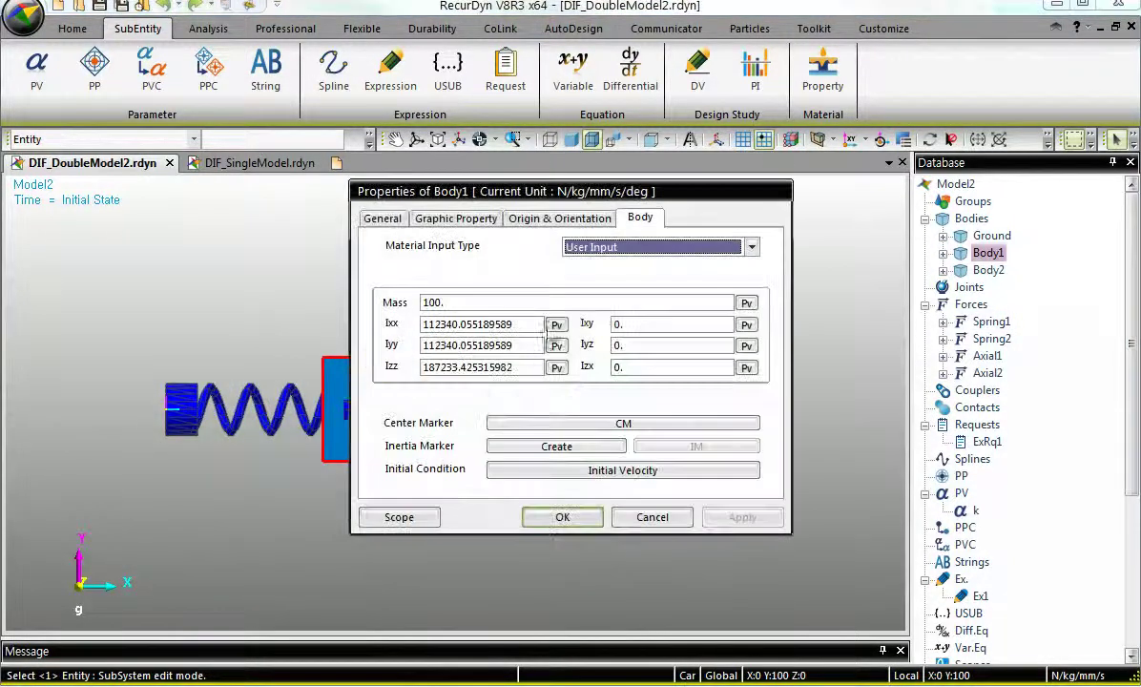
left_click(655, 517)
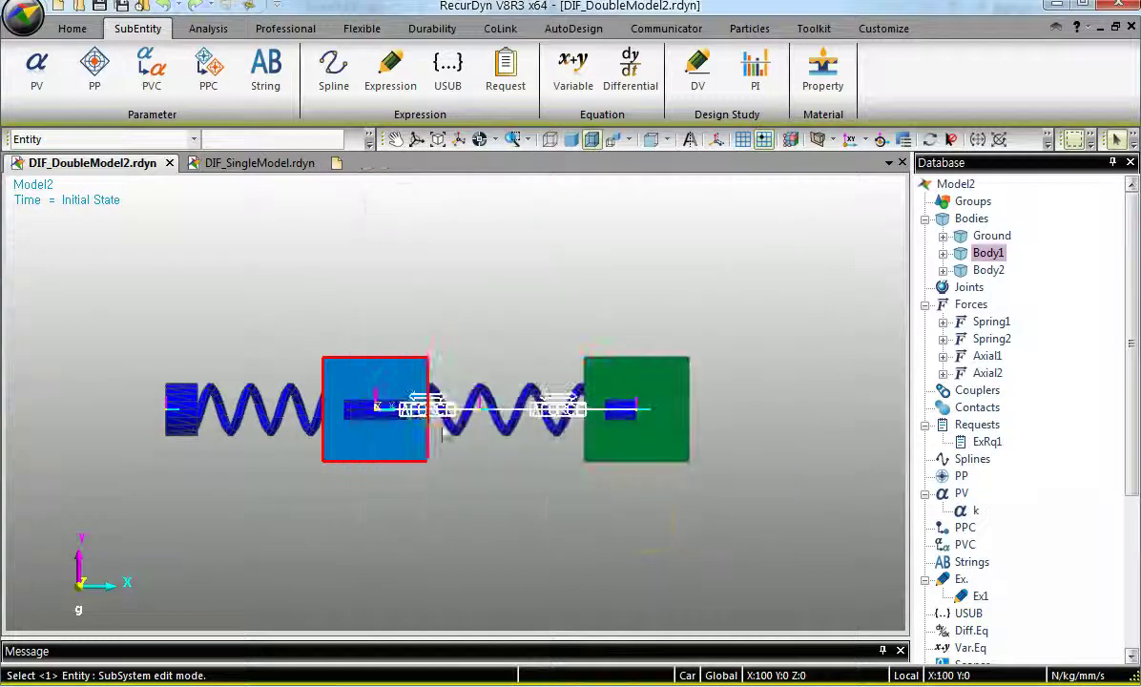
left_click(515, 409)
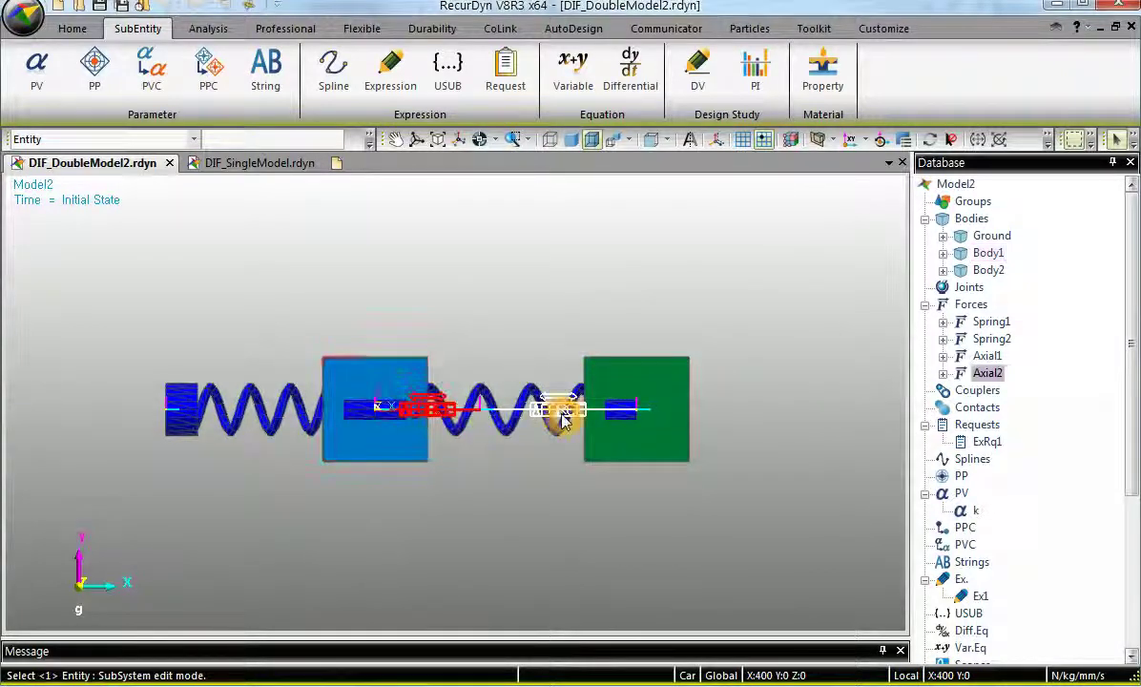
left_click(401, 443)
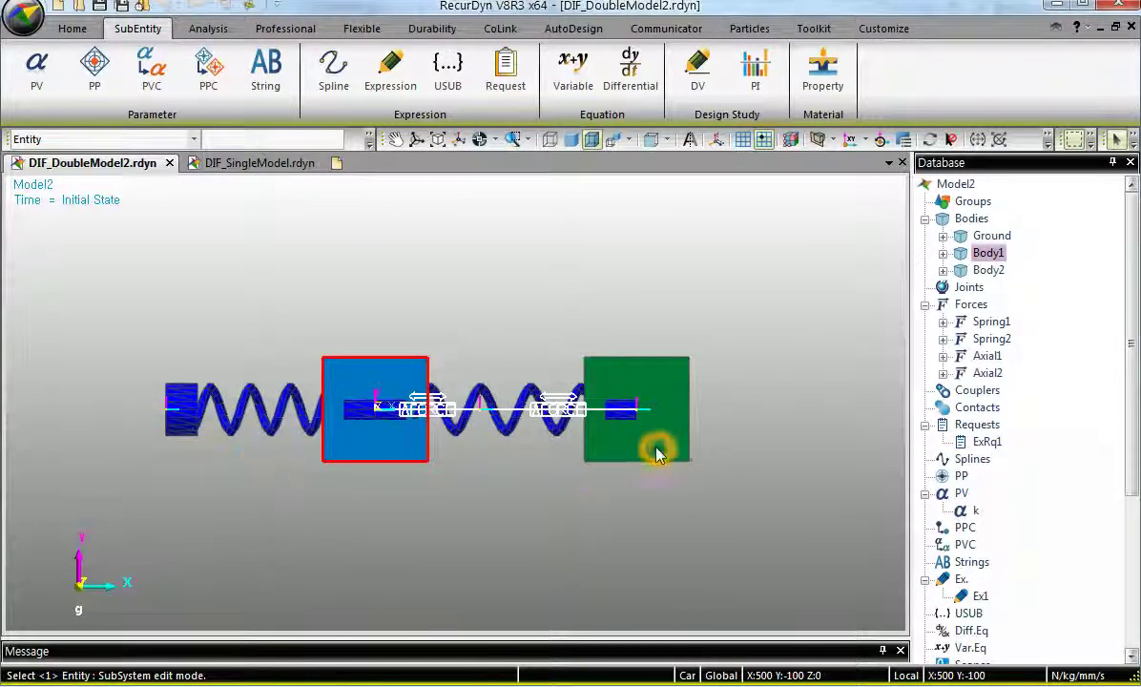
left_click(614, 460)
left_click(440, 521)
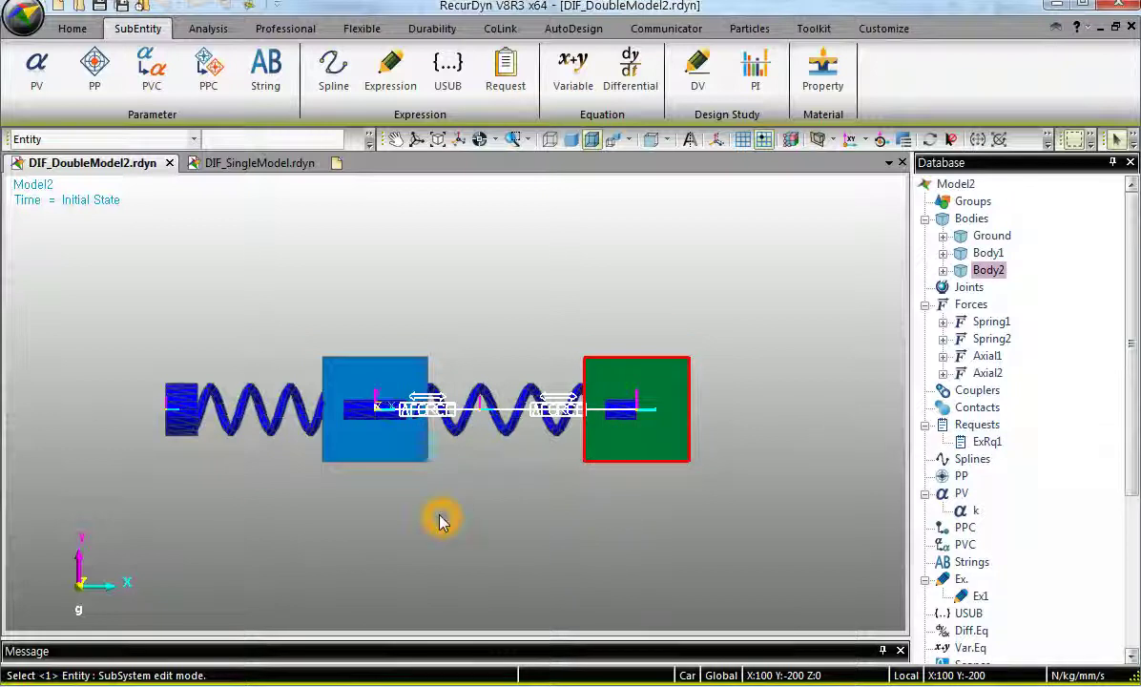
left_click(439, 231)
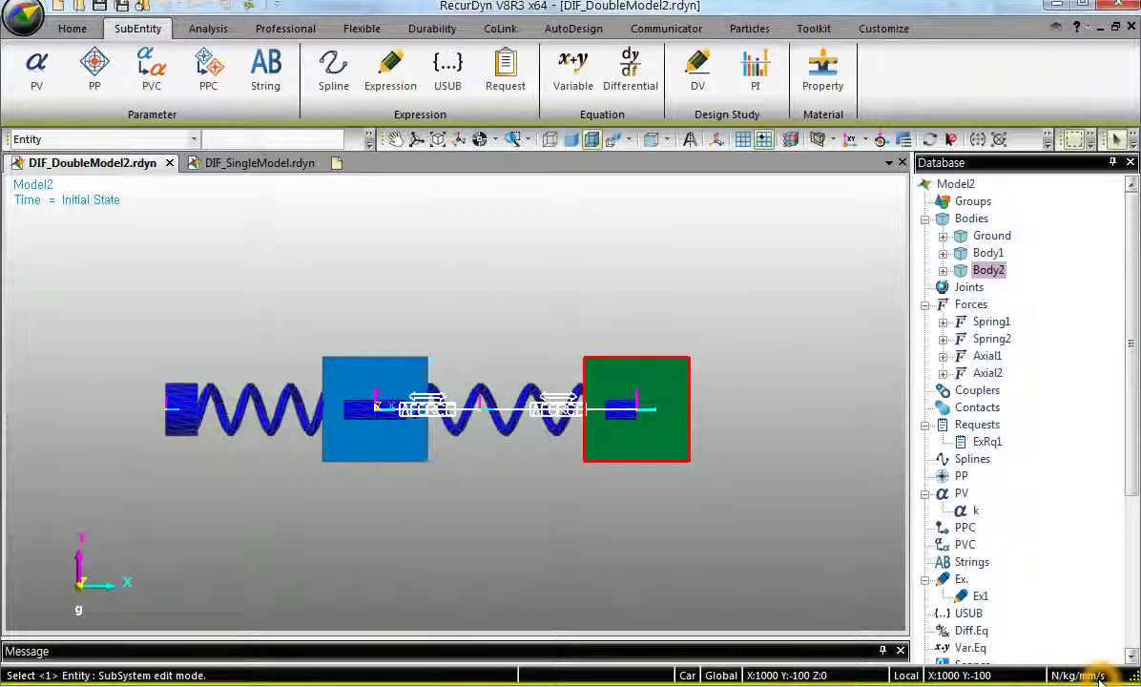
Run a dynamic/kinematic analysis of the double-mass model and play its animation to examine the motion of both bodies
left_click(208, 29)
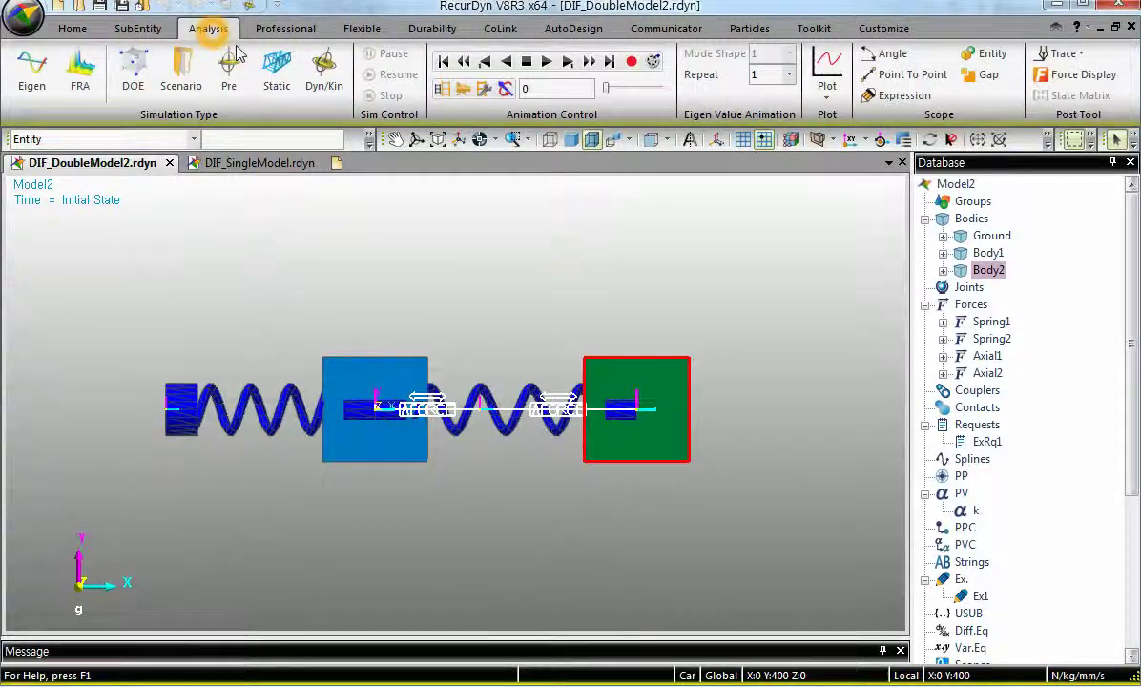
left_click(321, 77)
key("Return")
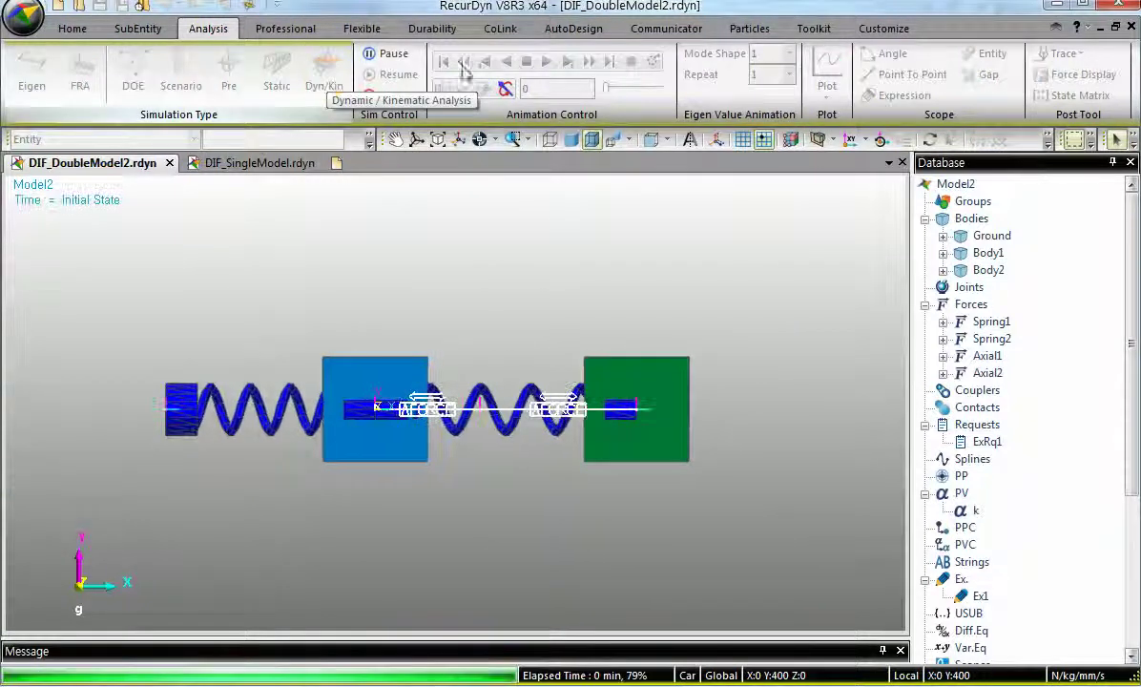
left_click(546, 62)
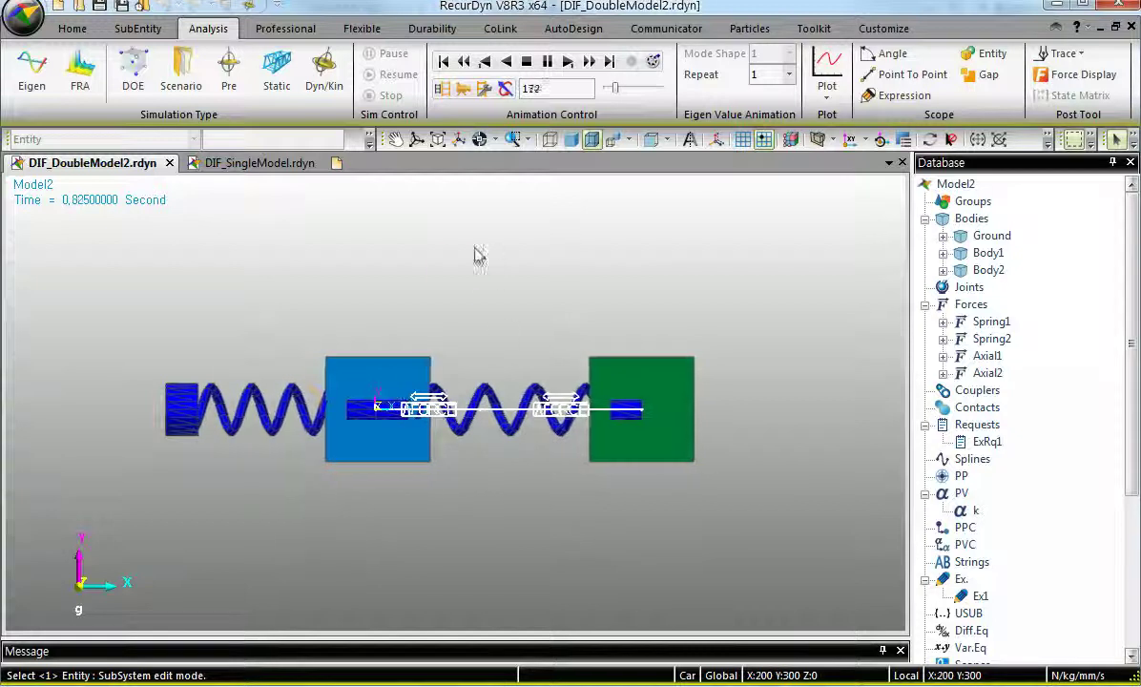
left_click(632, 393)
left_click(637, 392)
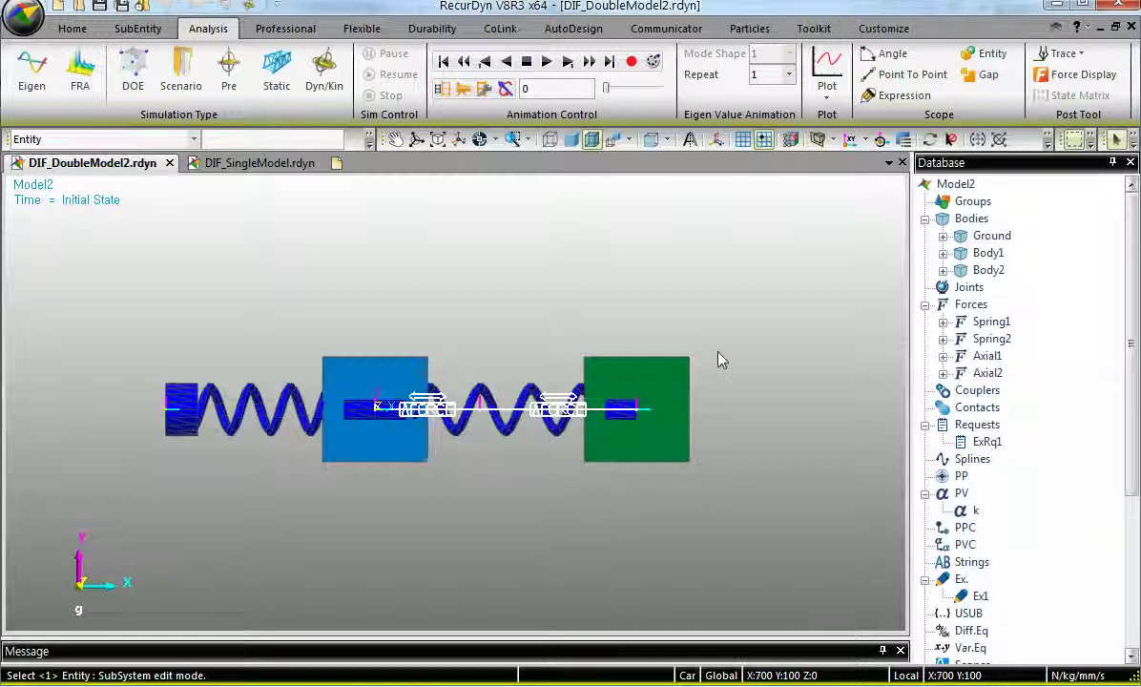
left_click(242, 501)
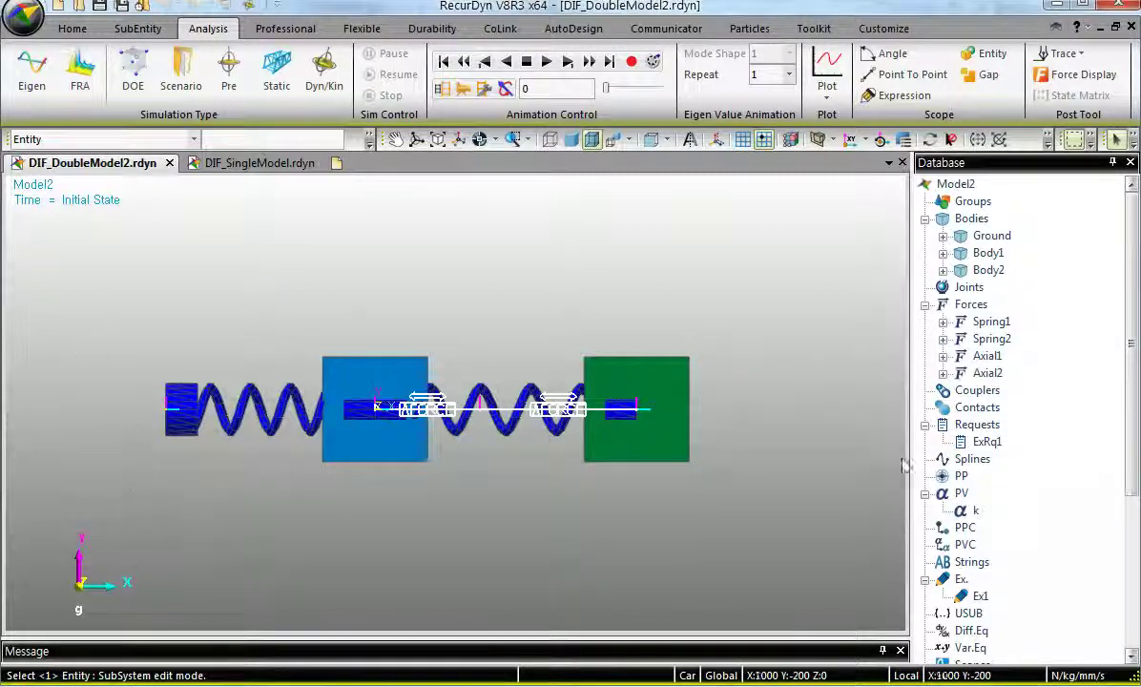
left_click(350, 386)
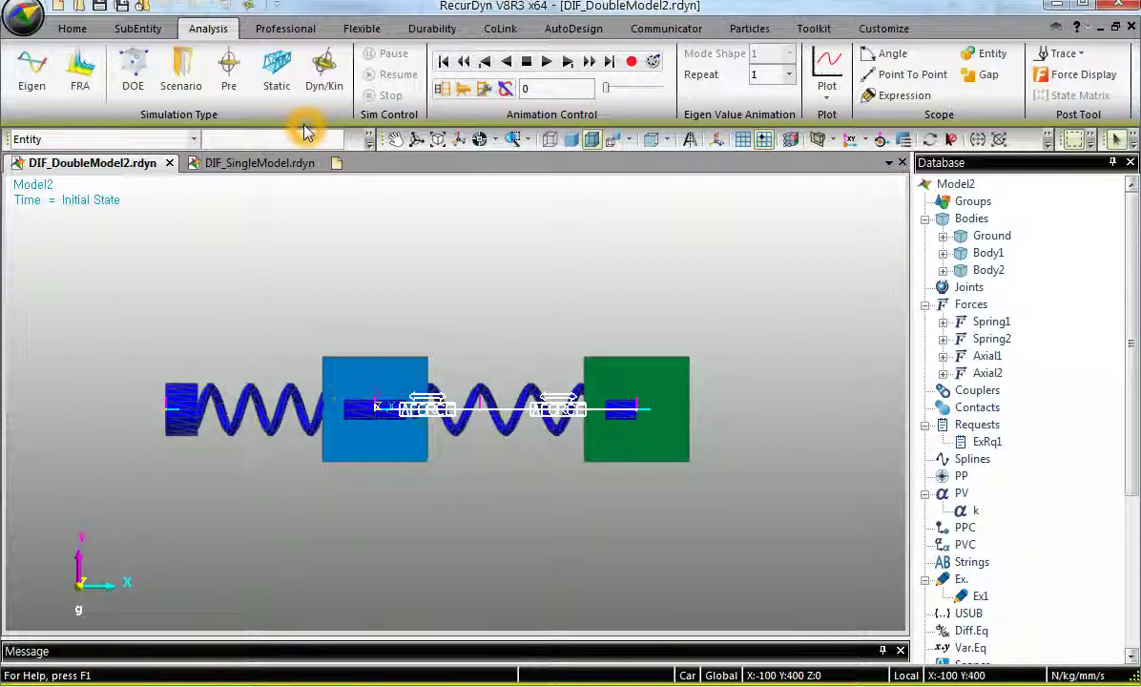
Create an expression named Ex_x1dotdot with the formula 0.01*((-k-k)*VARVAL(VE_x1)+k*VARVAL(VE_x2)-1000), following the first boxed equation on the slide
left_click(143, 30)
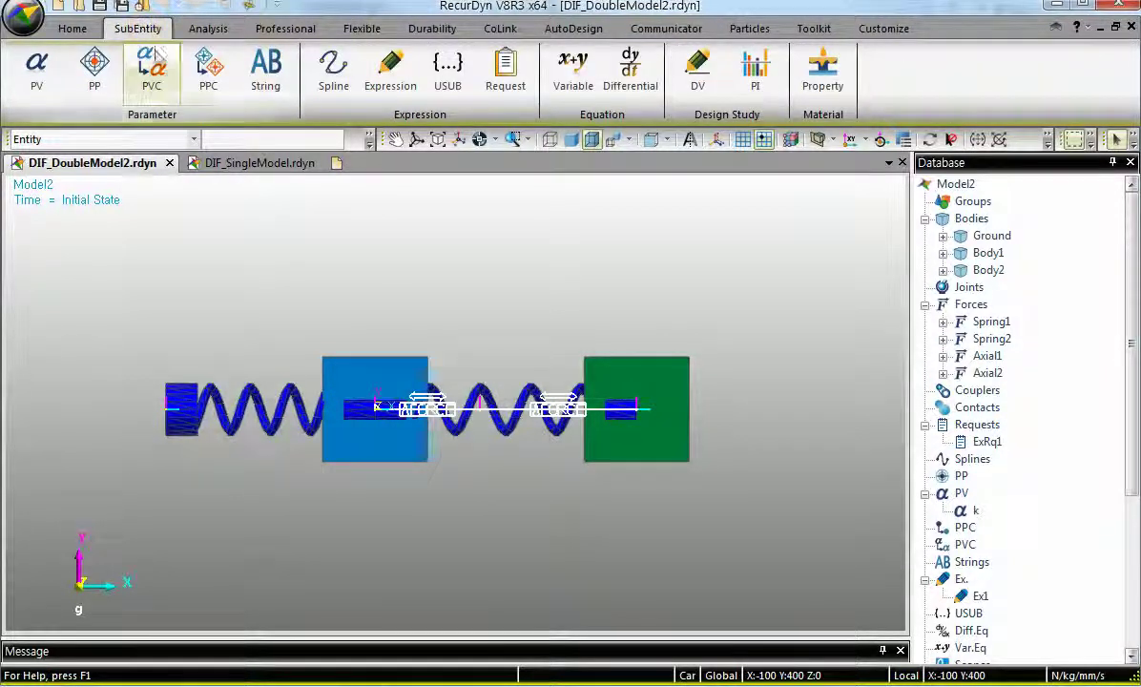
left_click(392, 66)
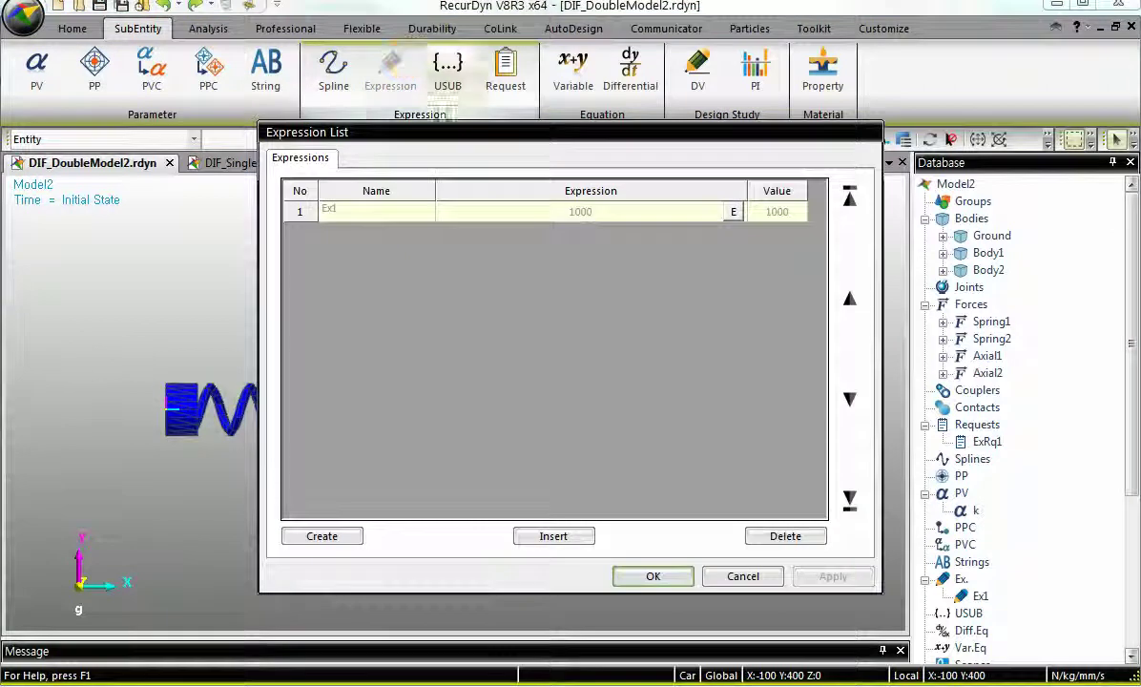
double_click(579, 211)
left_click_drag(584, 144, 764, 149)
left_click(504, 547)
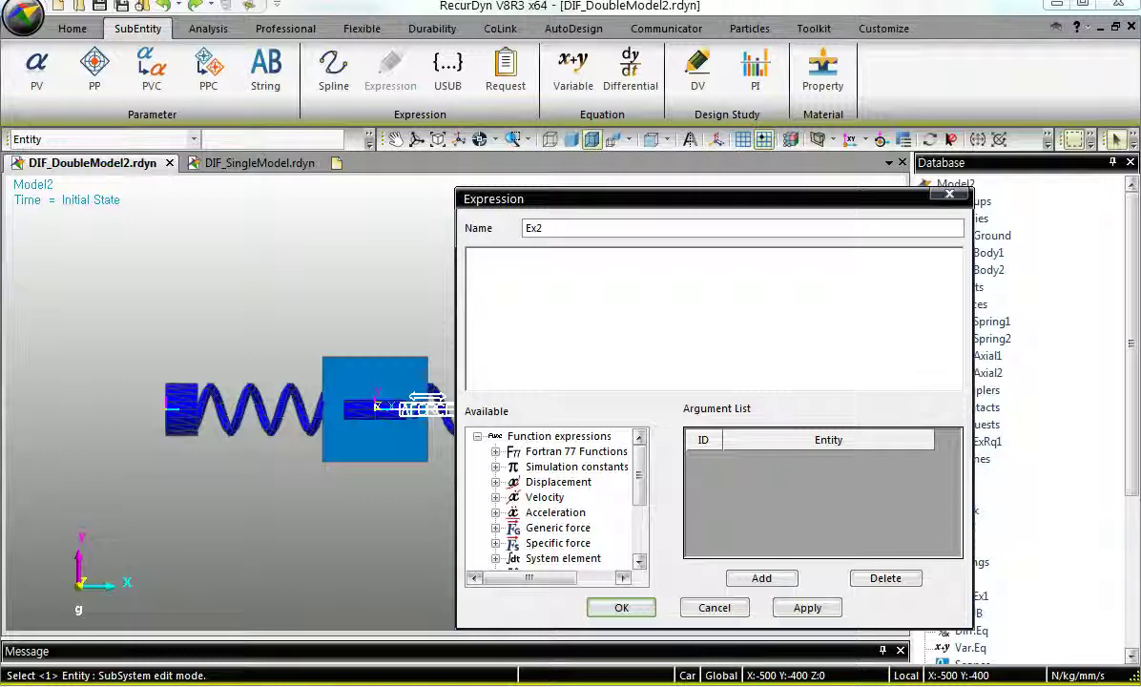
key("alt+Tab")
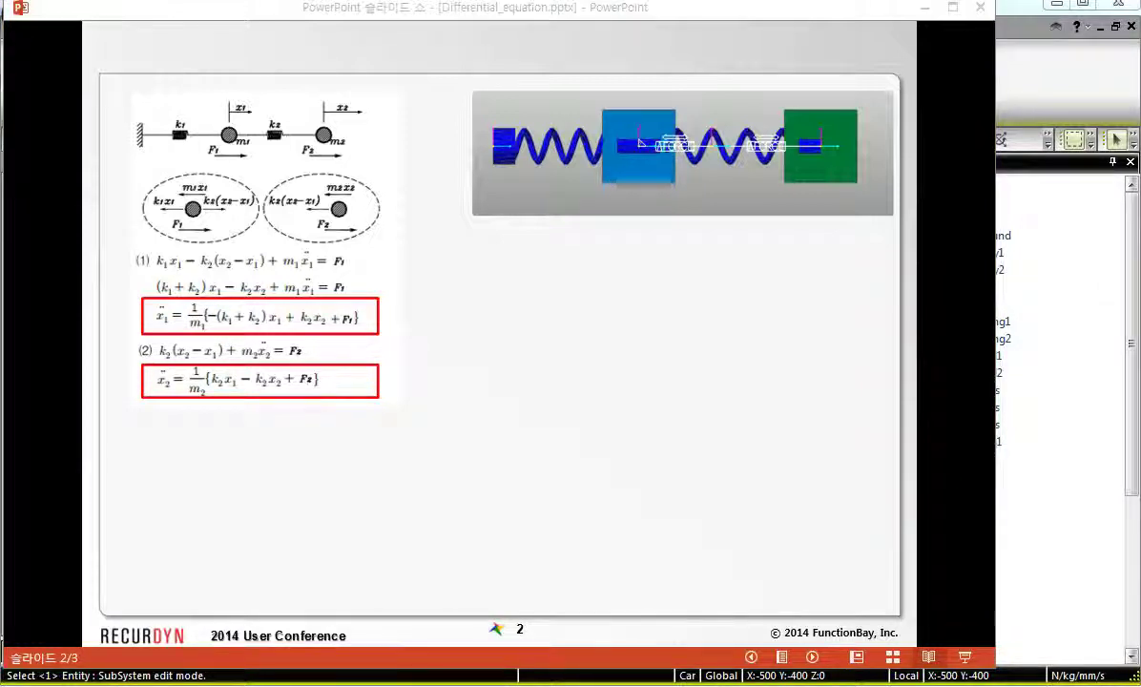
key("alt+Tab")
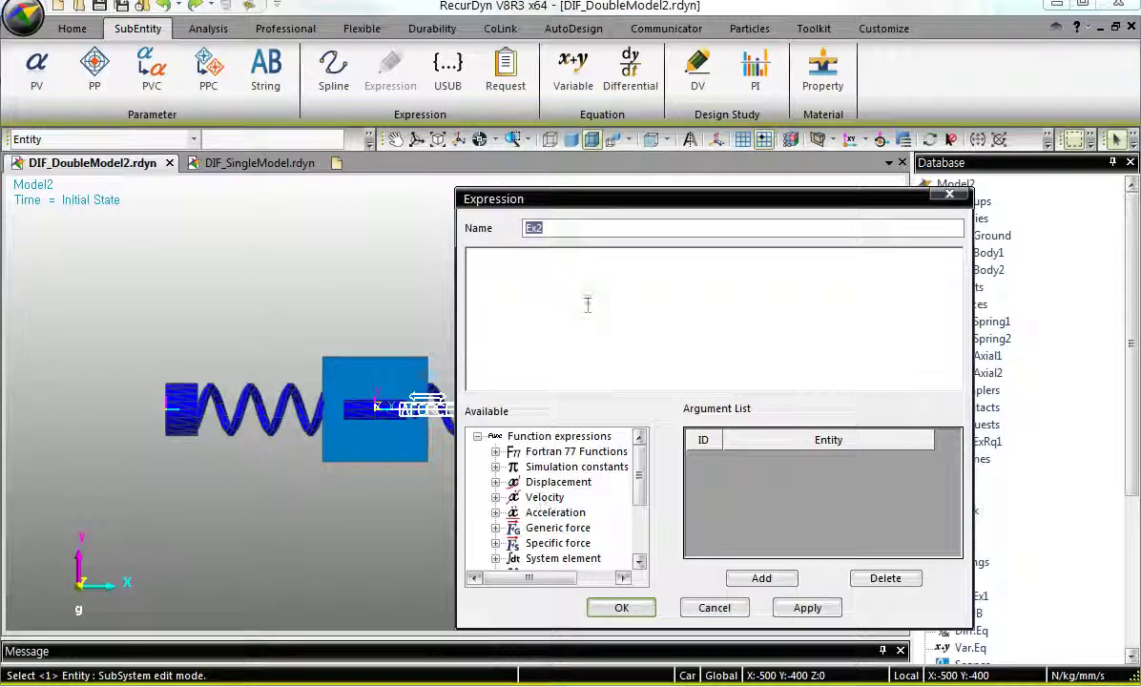
left_click(583, 224)
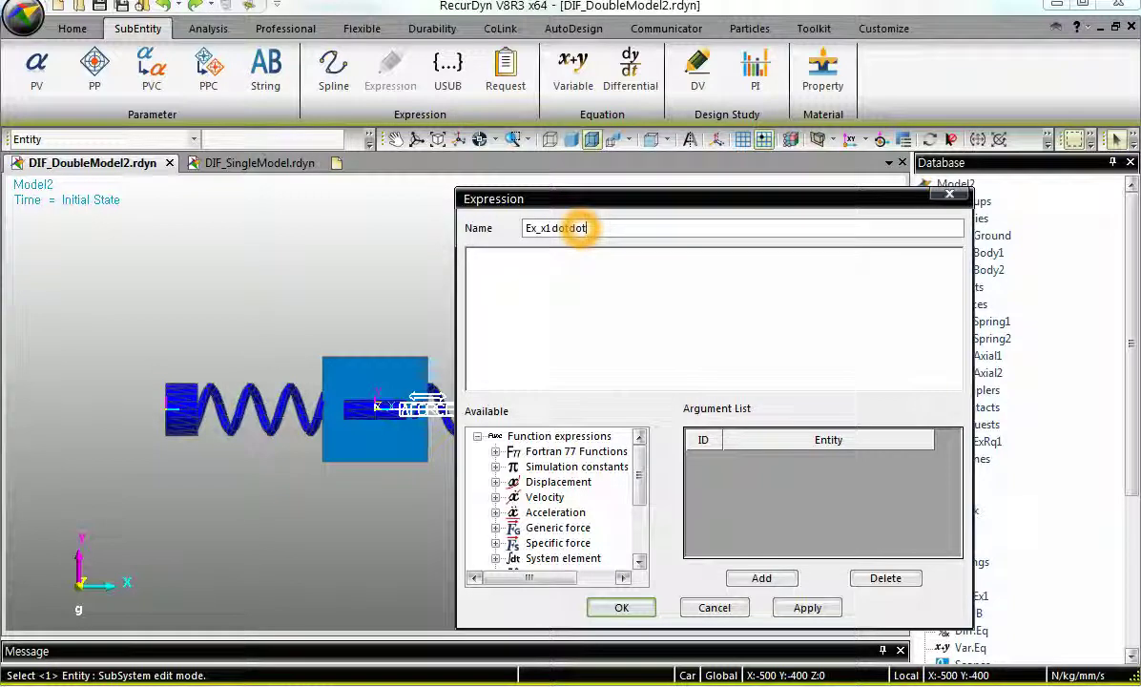
type("0.01*((-k-k)*VARVAL(VE_x1)+k*VARVAL(VE_x2)-1000)")
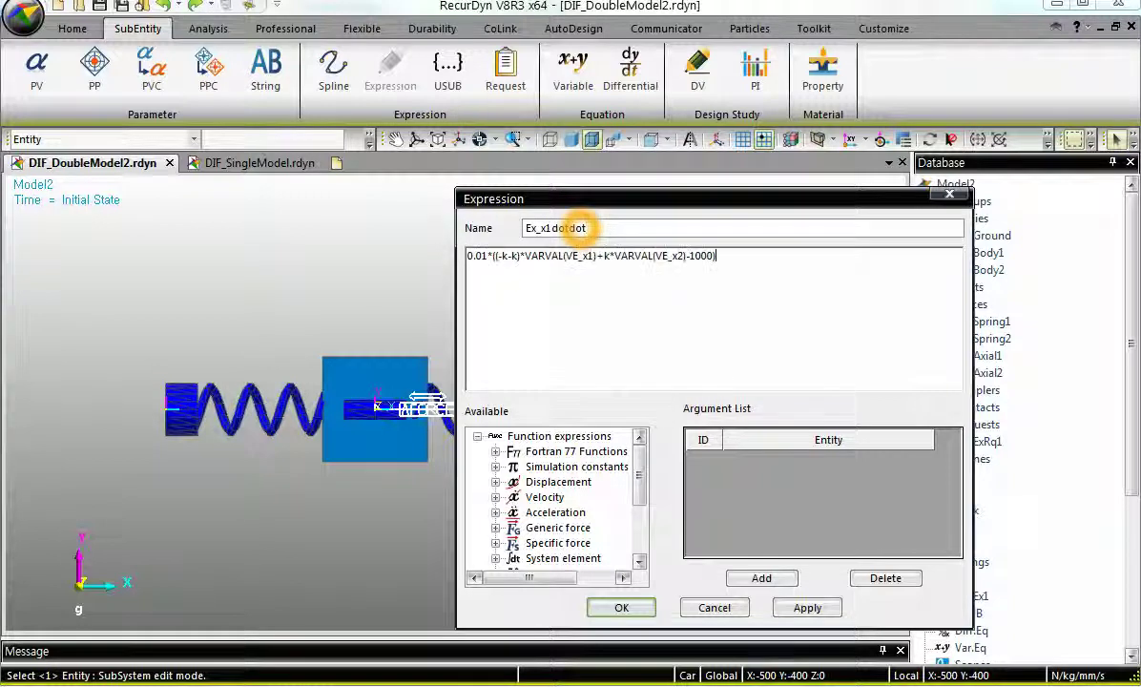
Look up the value of k in the parametric value list and place the list below the Ex_x1dotdot formula
left_click(490, 261)
double_click(489, 258)
left_click(503, 259)
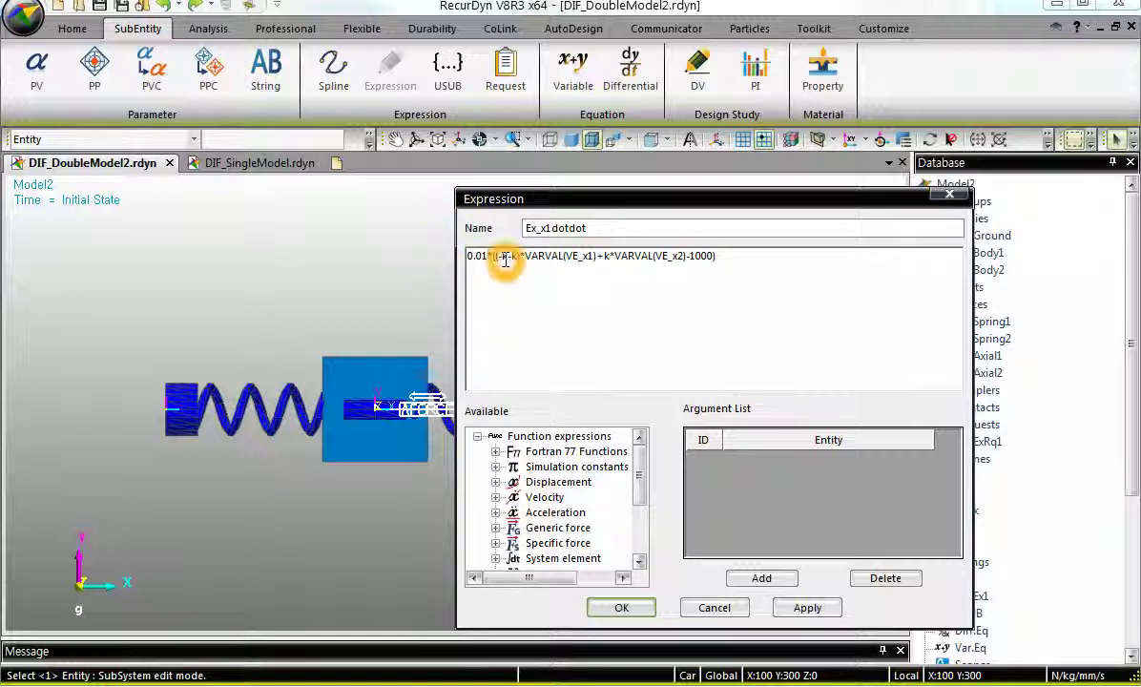
left_click(38, 82)
double_click(733, 216)
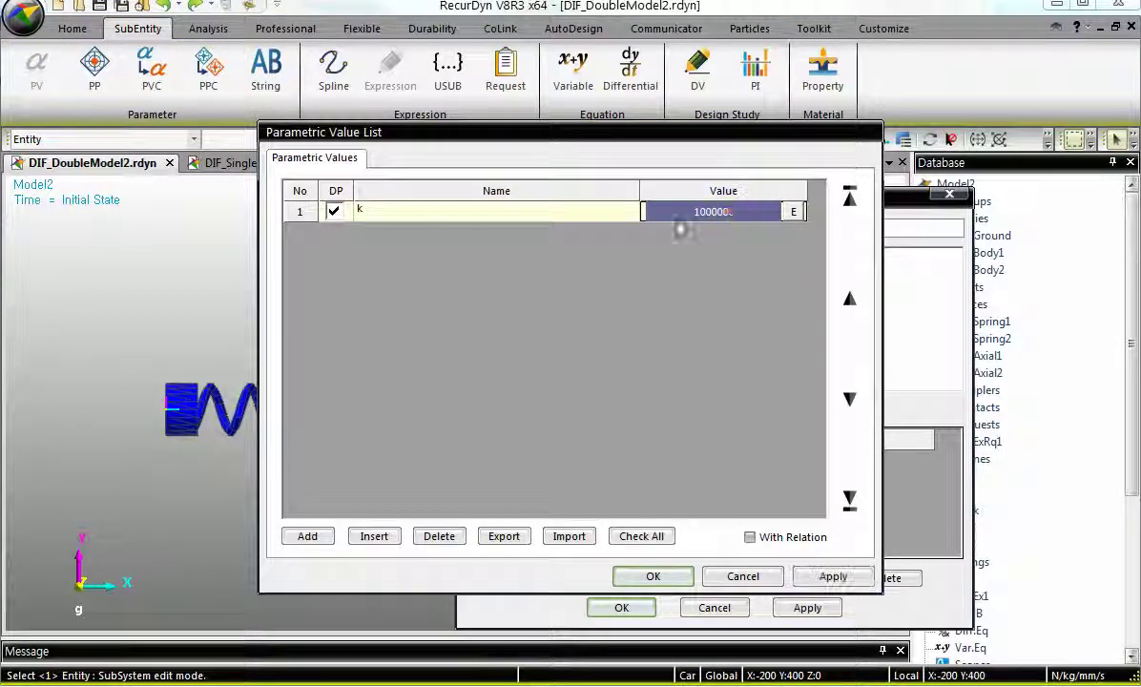
left_click(707, 218)
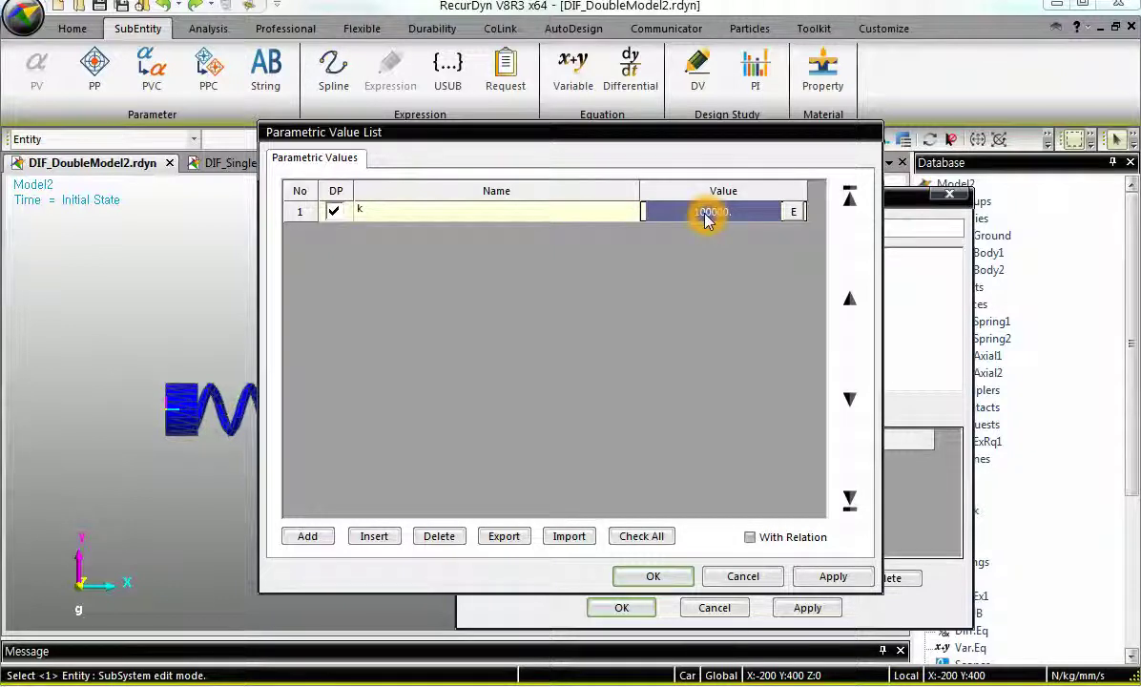
left_click(707, 220)
left_click_drag(425, 135, 396, 449)
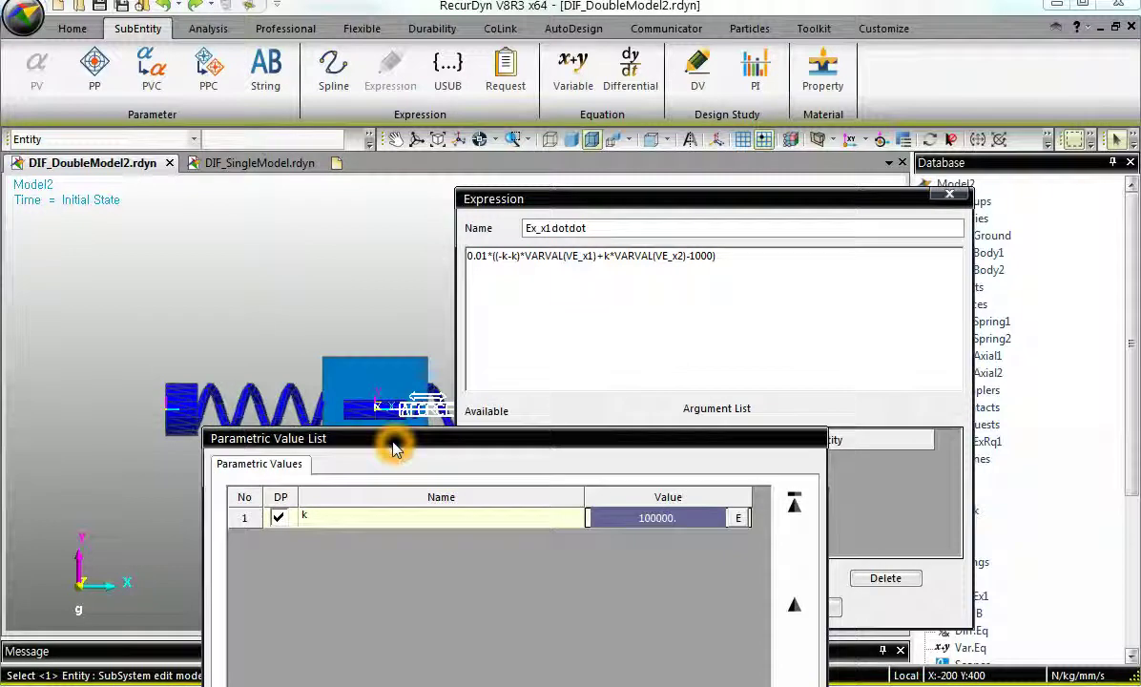
Check the model's unit system against the value of parameter k, and close the parametric value list
left_click(1055, 680)
left_click(1079, 681)
left_click(1090, 680)
left_click(1100, 680)
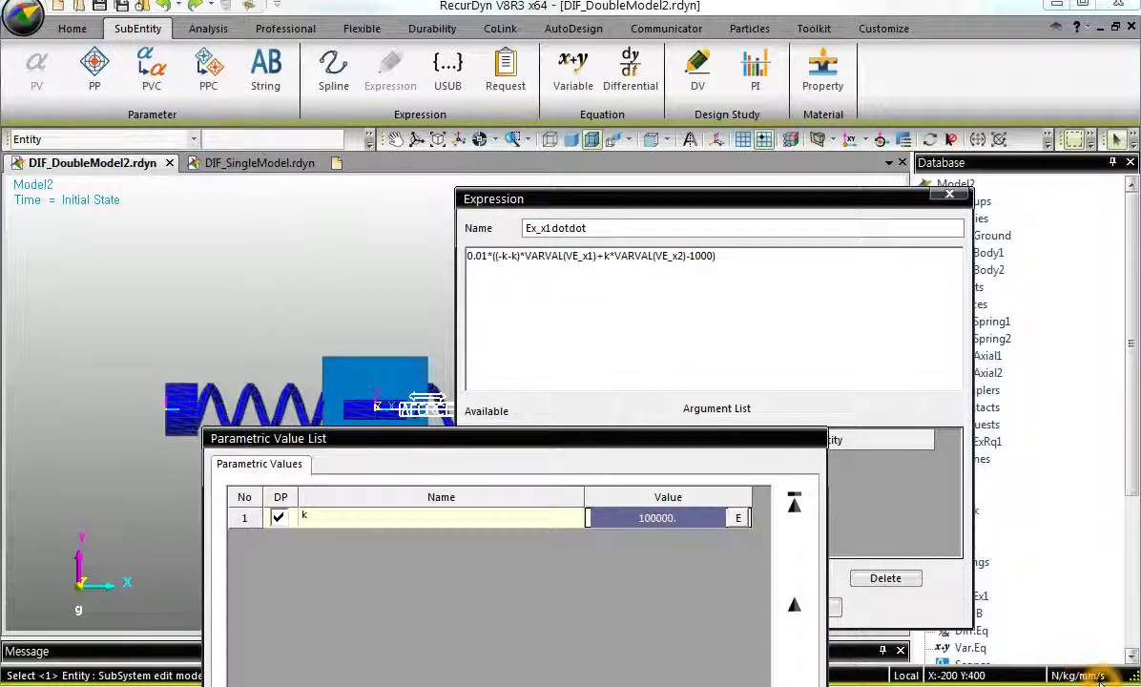
left_click(616, 298)
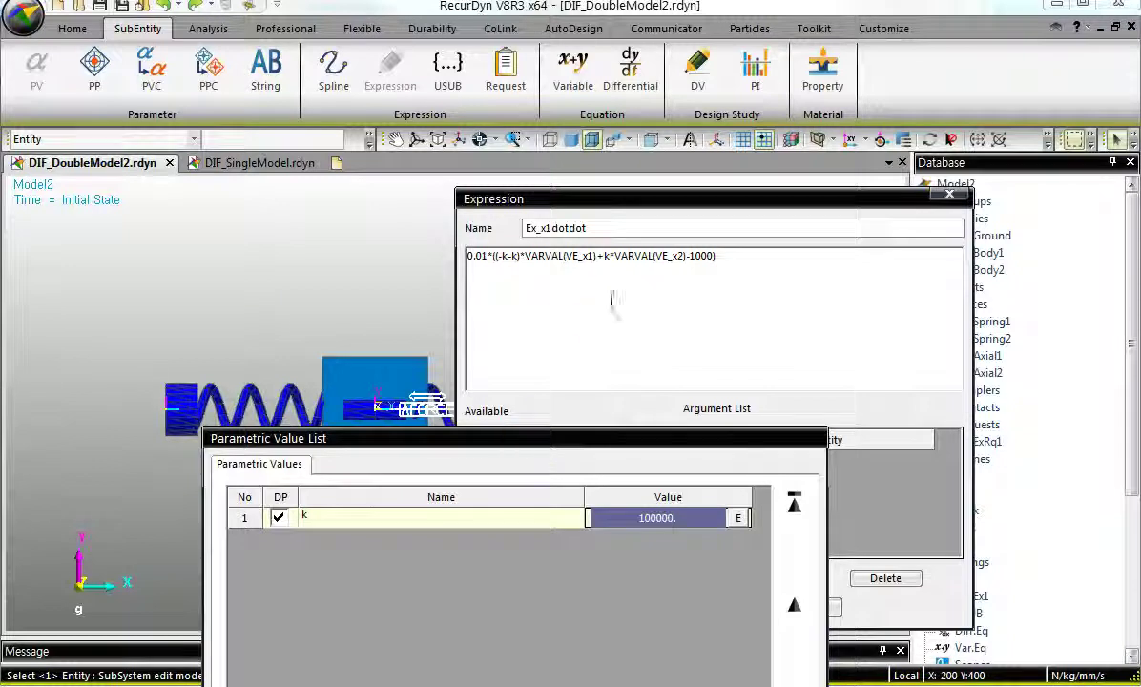
left_click(688, 521)
left_click(664, 527)
left_click(704, 531)
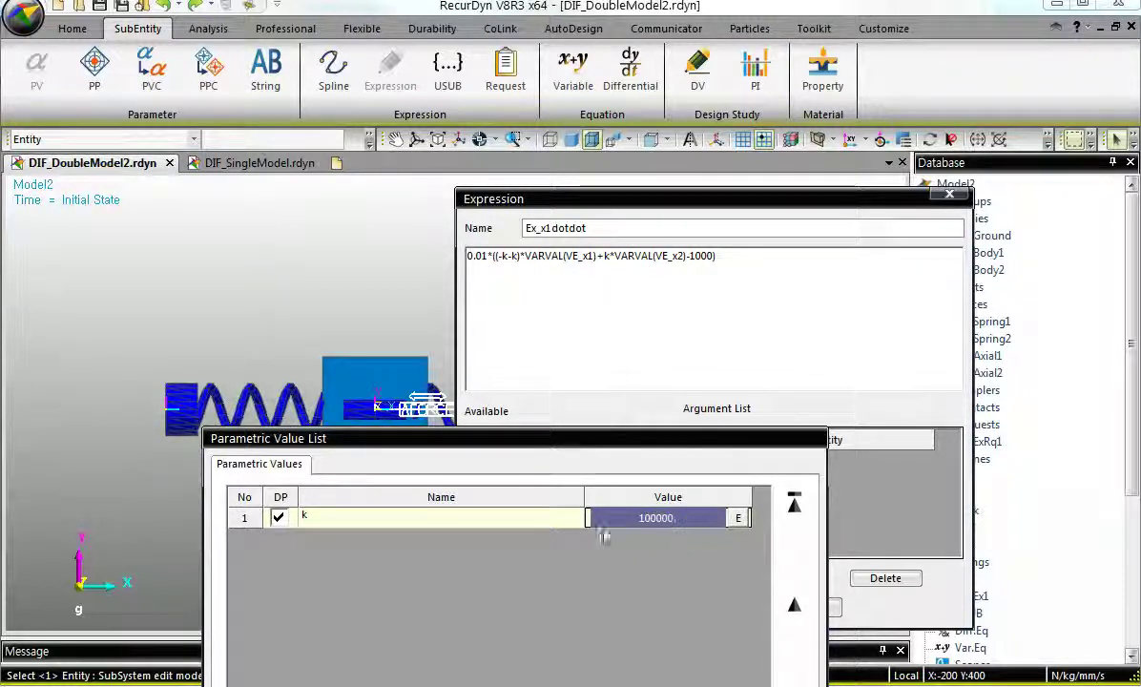
type(".")
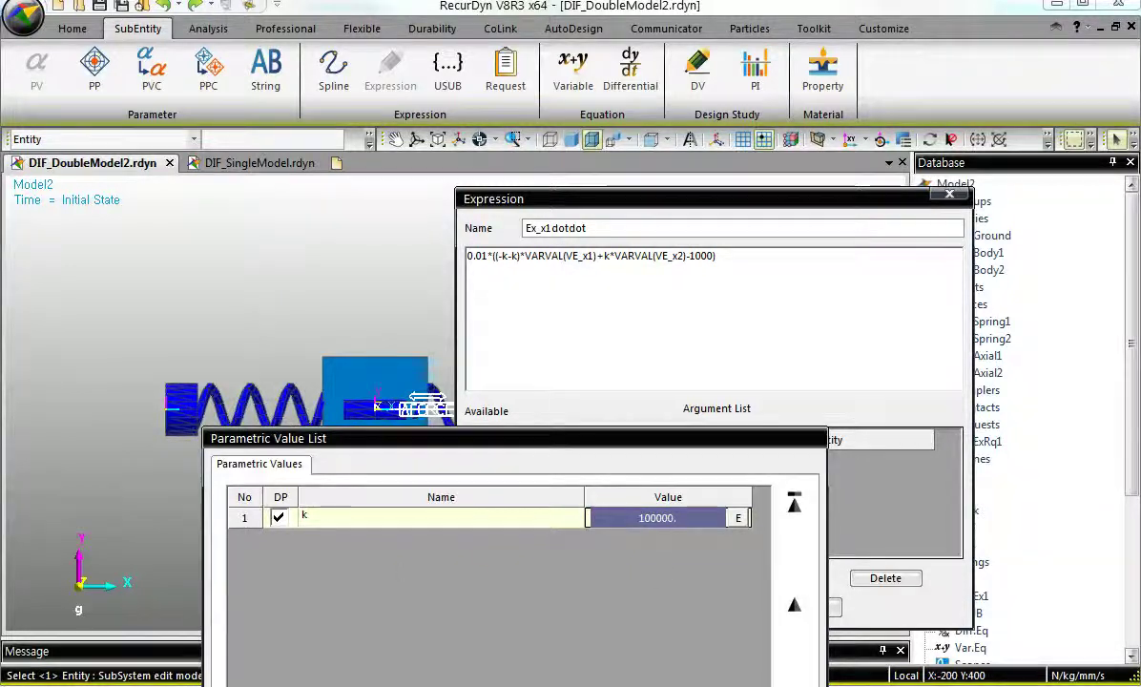
left_click(716, 686)
Compare the terms of the Ex_x1dotdot formula with the first boxed equation on the PowerPoint slide
left_click(504, 262)
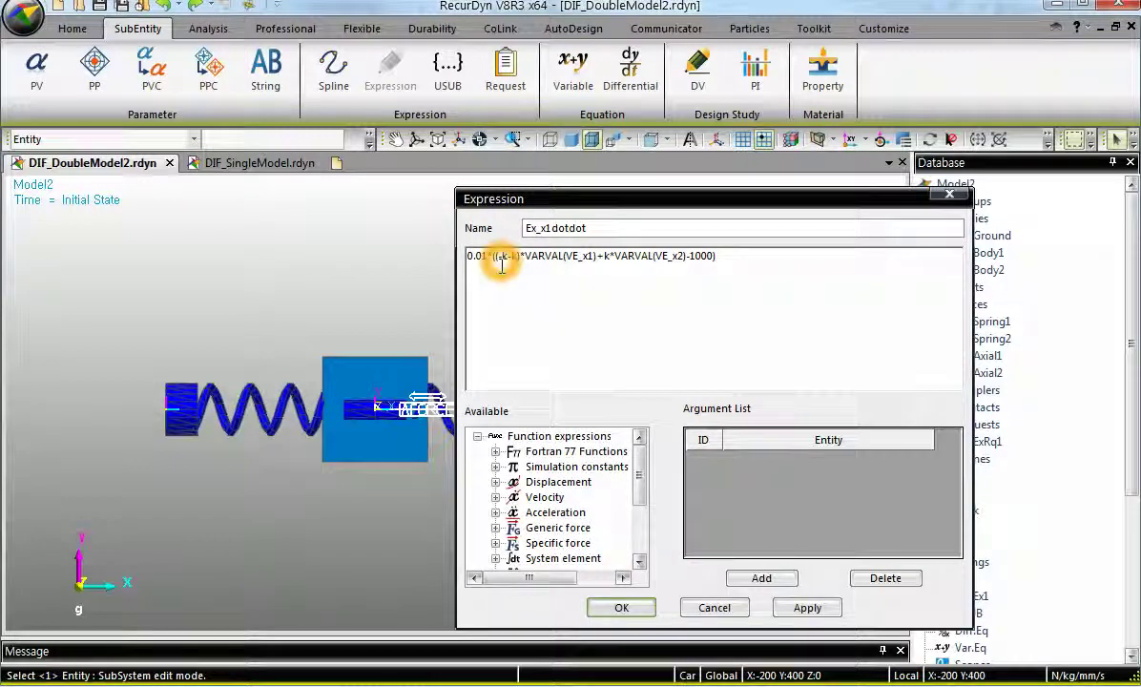
double_click(380, 12)
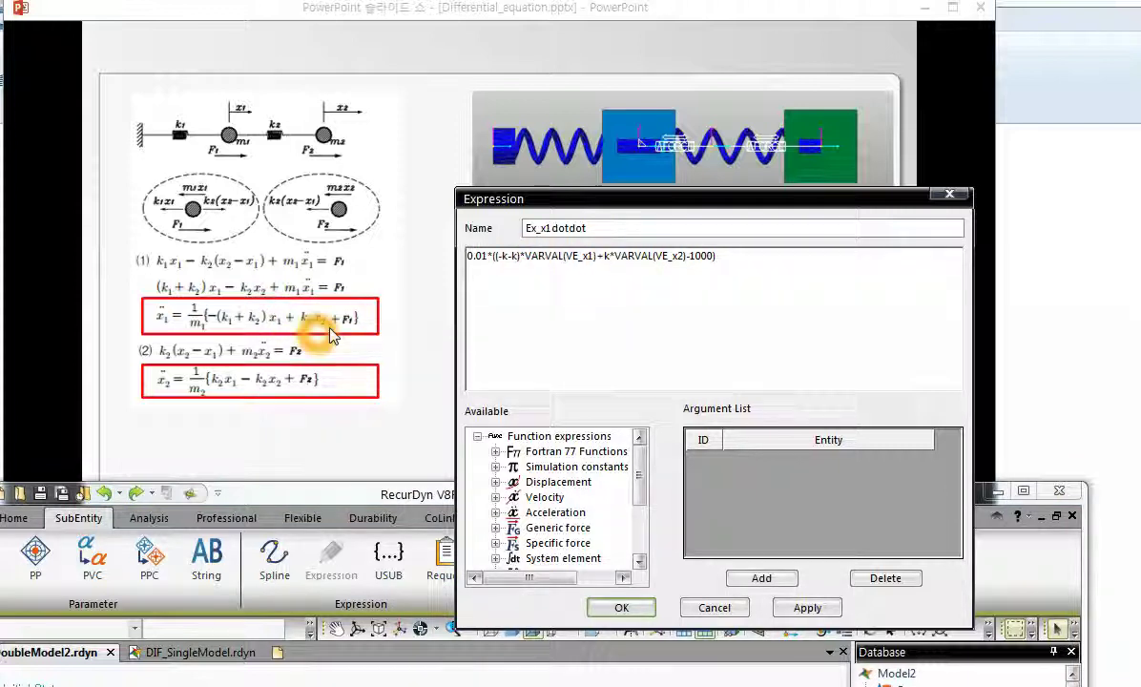
double_click(630, 255)
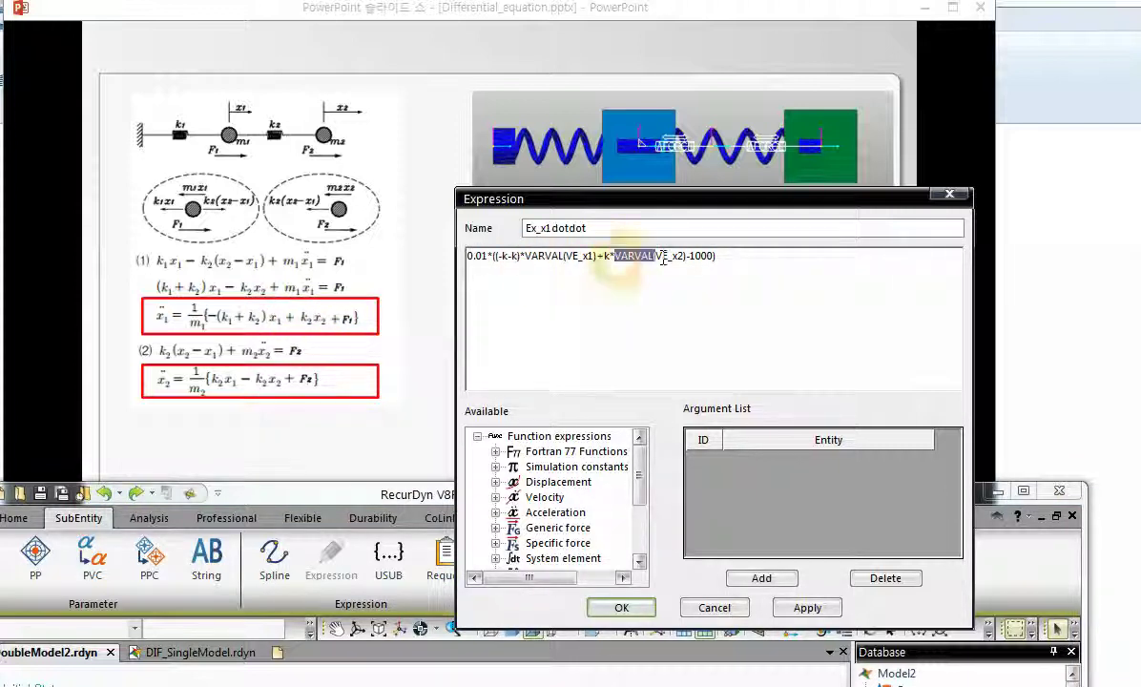
left_click(678, 257)
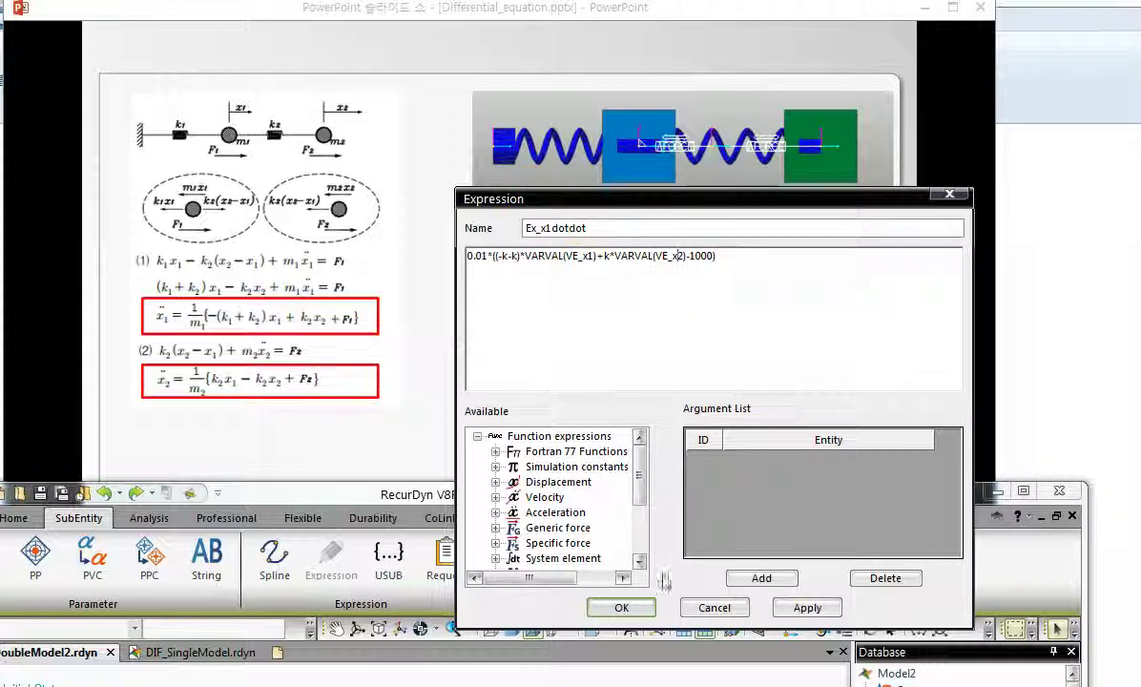
Try to accept the Ex_x1dotdot formula in RecurDyn and enlarge the message area to read its output
left_click(624, 613)
left_click_drag(377, 494, 431, 11)
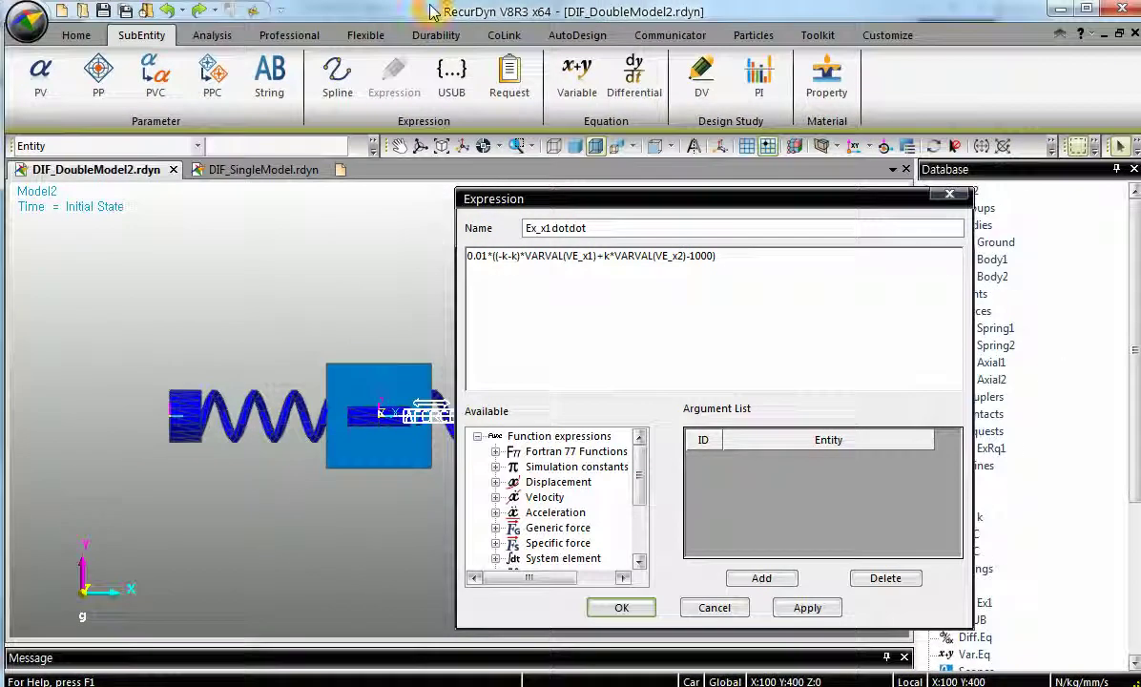
left_click(636, 609)
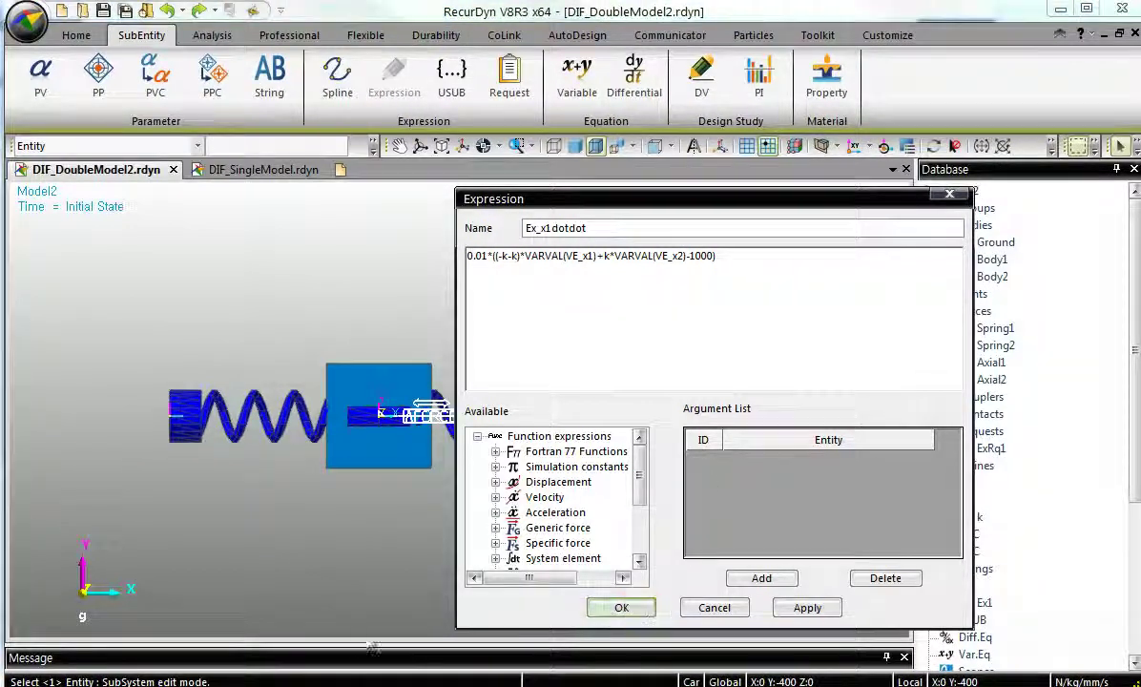
left_click_drag(359, 624, 355, 565)
left_click(320, 634)
scroll(327, 639, "down", 1)
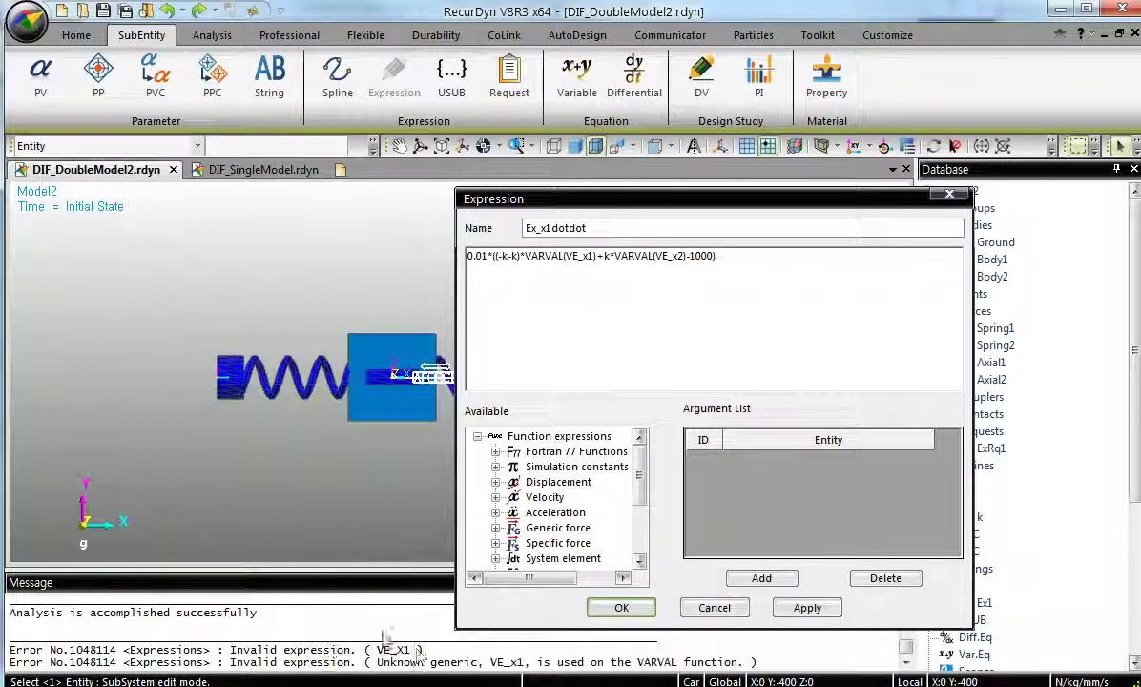
Replace the whole Ex_x1dotdot formula with the placeholder value 1 and accept the expression
left_click(772, 257)
left_click(278, 257)
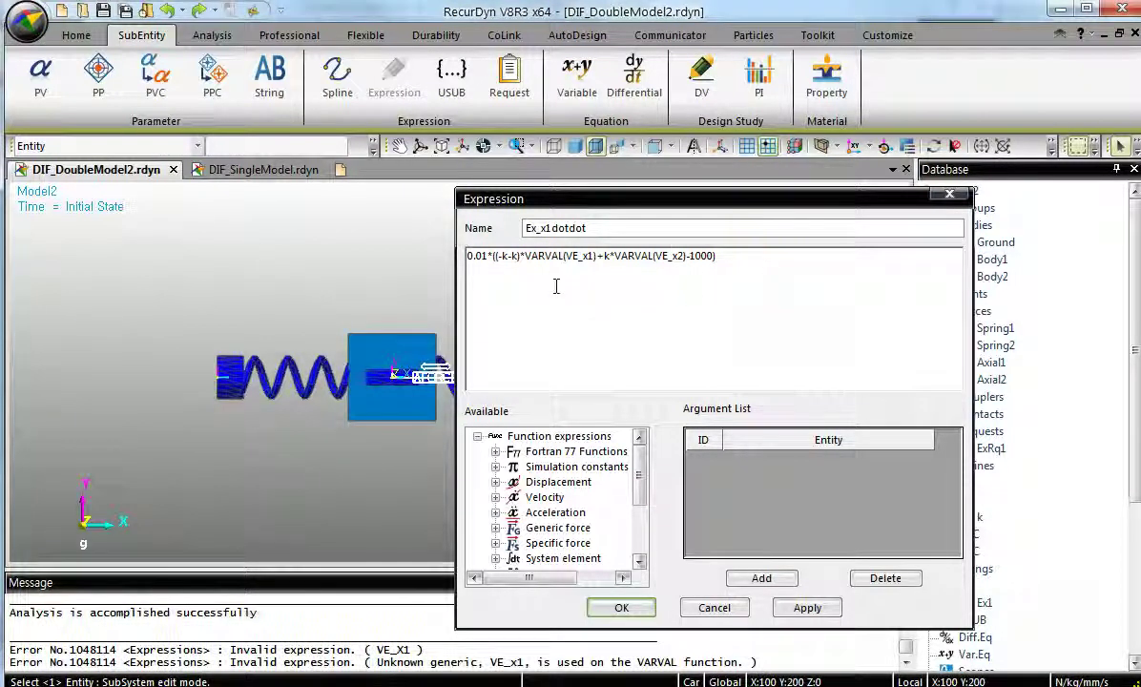
left_click(762, 260)
left_click(323, 259)
left_click(537, 258)
triple_click(538, 257)
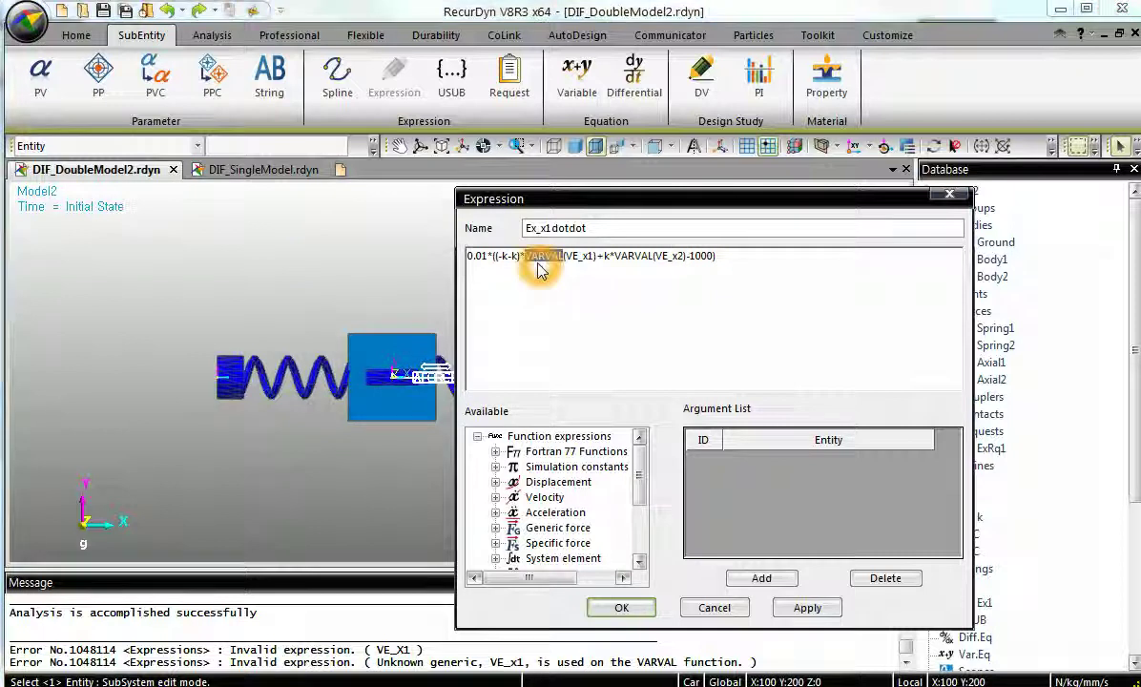
type("1")
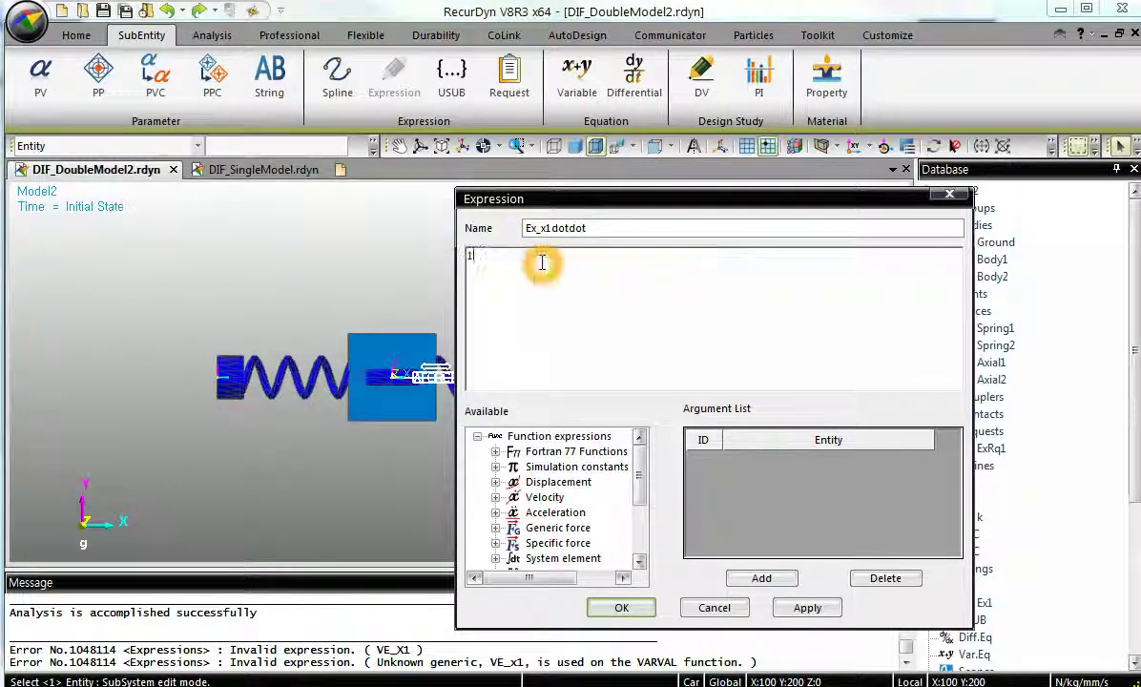
left_click(635, 618)
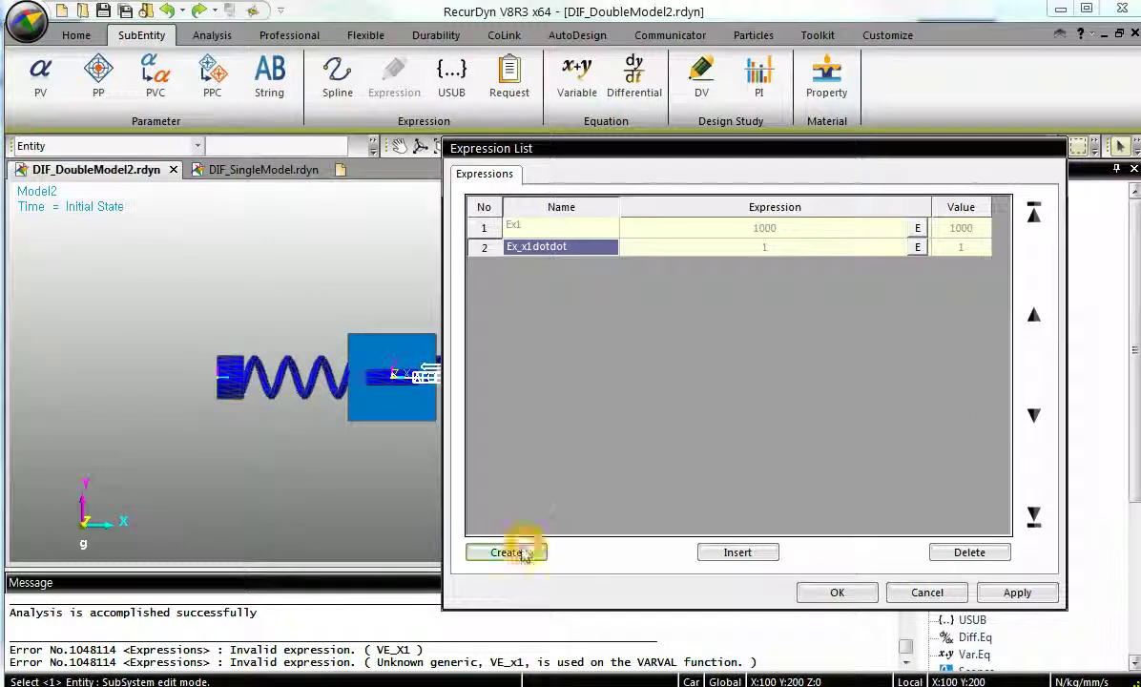
Create a second expression named Ex_x2dotdot with the placeholder value 1 and accept the expression list
left_click_drag(624, 158, 480, 159)
left_click(360, 552)
left_click(491, 232)
key("BackSpace")
type("_x2dotd")
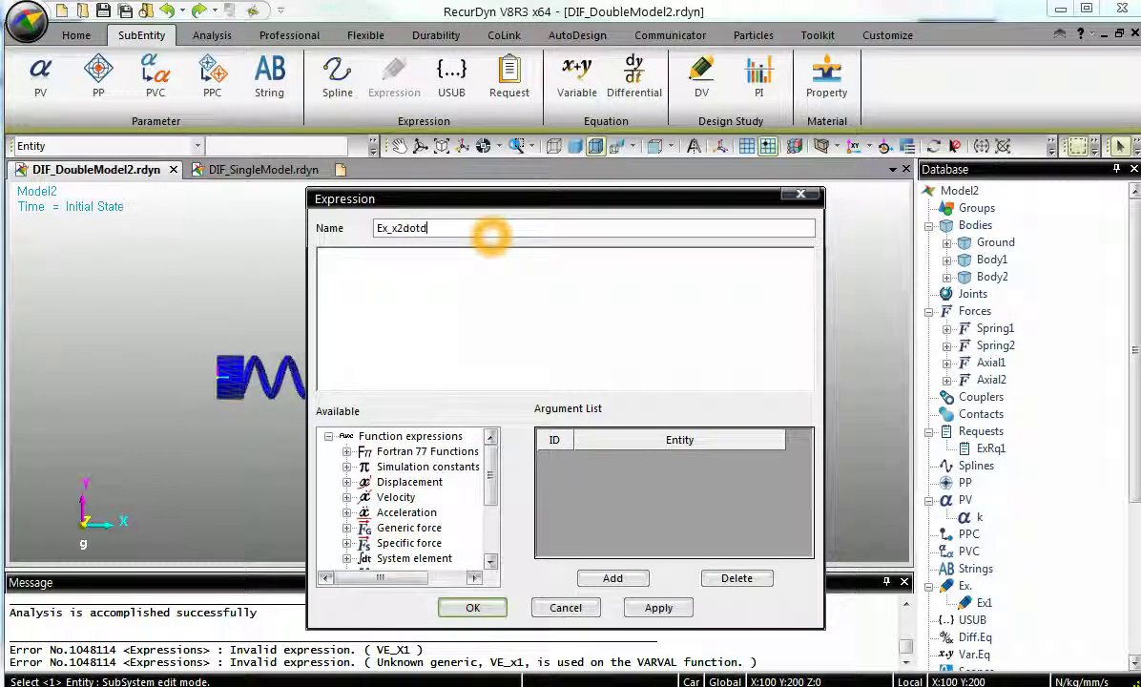
left_click(464, 311)
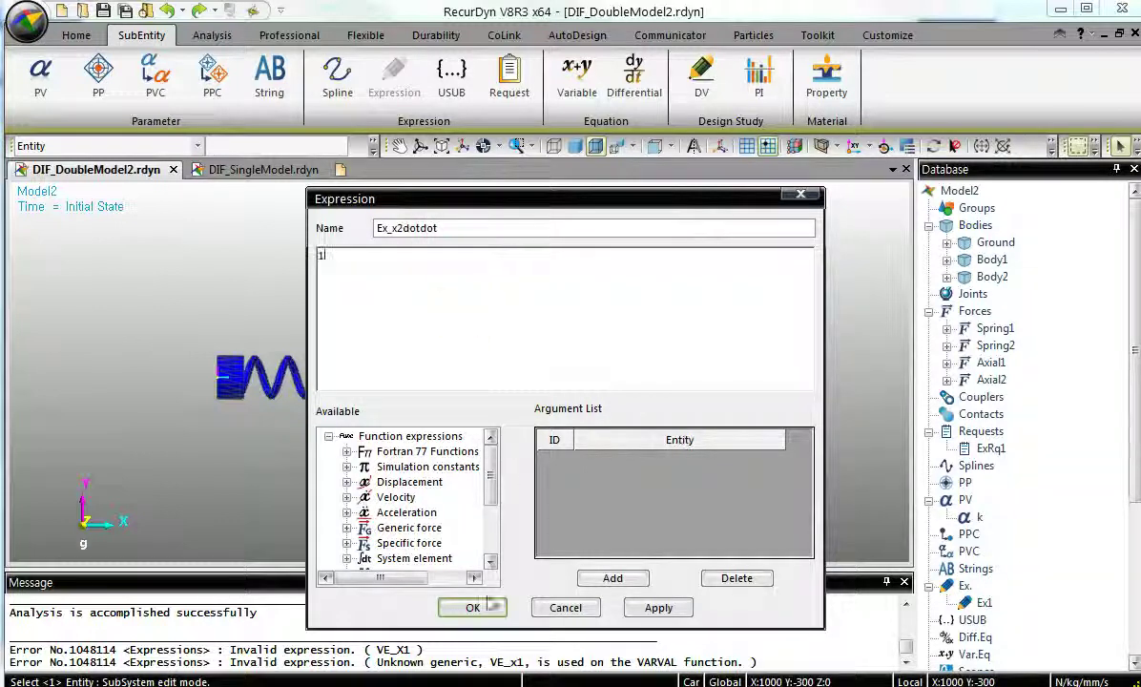
type("1")
left_click(473, 608)
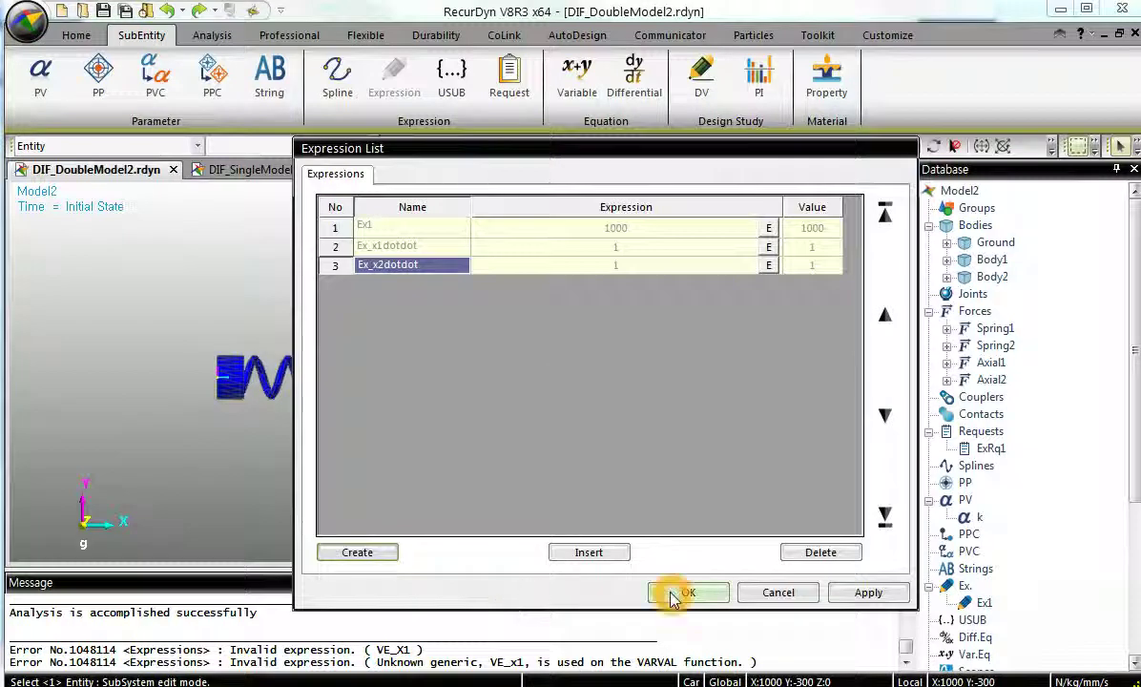
left_click(686, 593)
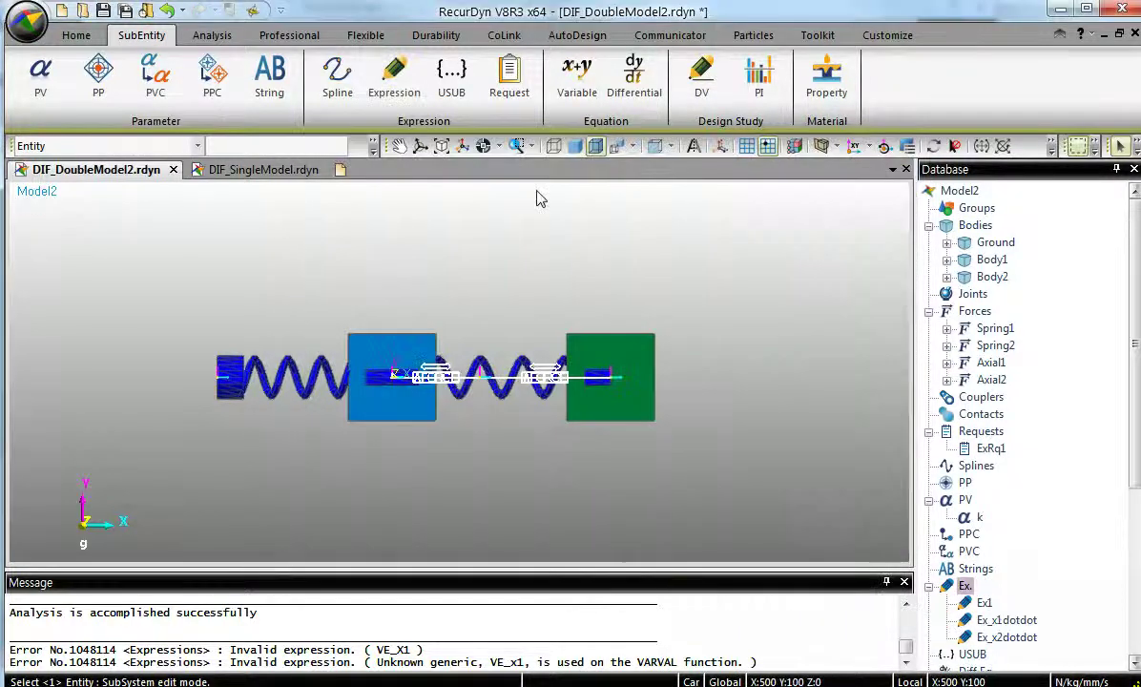
Create an explicit differential equation named DE_x1dotdot that uses the Ex_x1dotdot expression
left_click(634, 76)
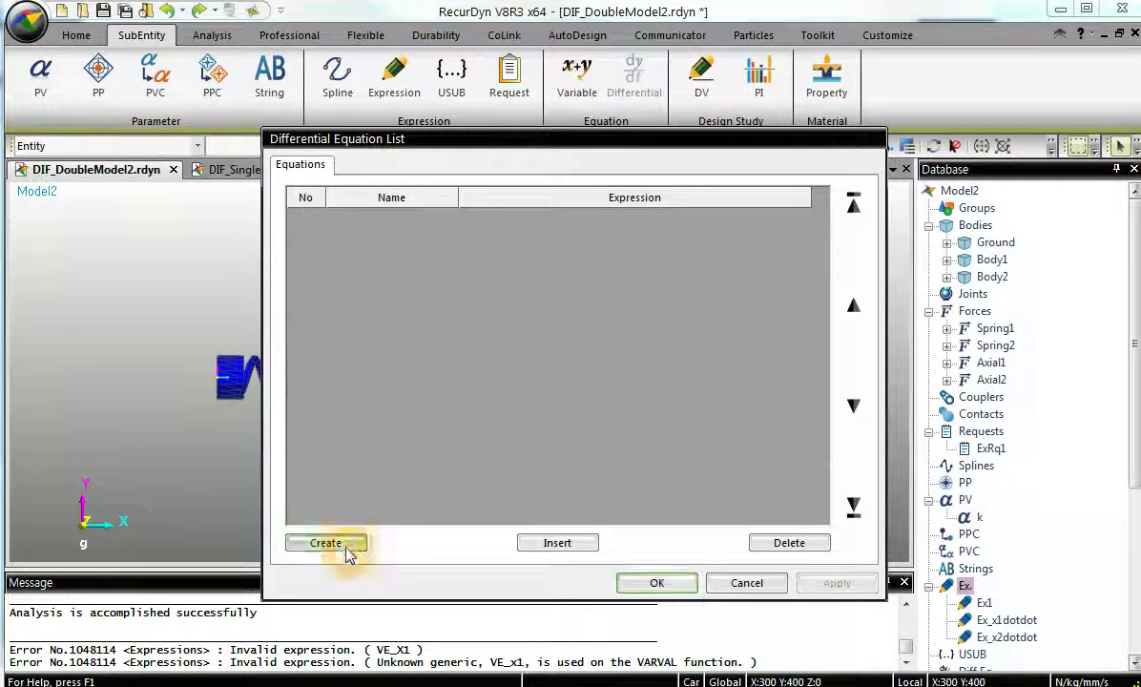
left_click(346, 539)
left_click(602, 307)
left_click(286, 325)
left_click(562, 669)
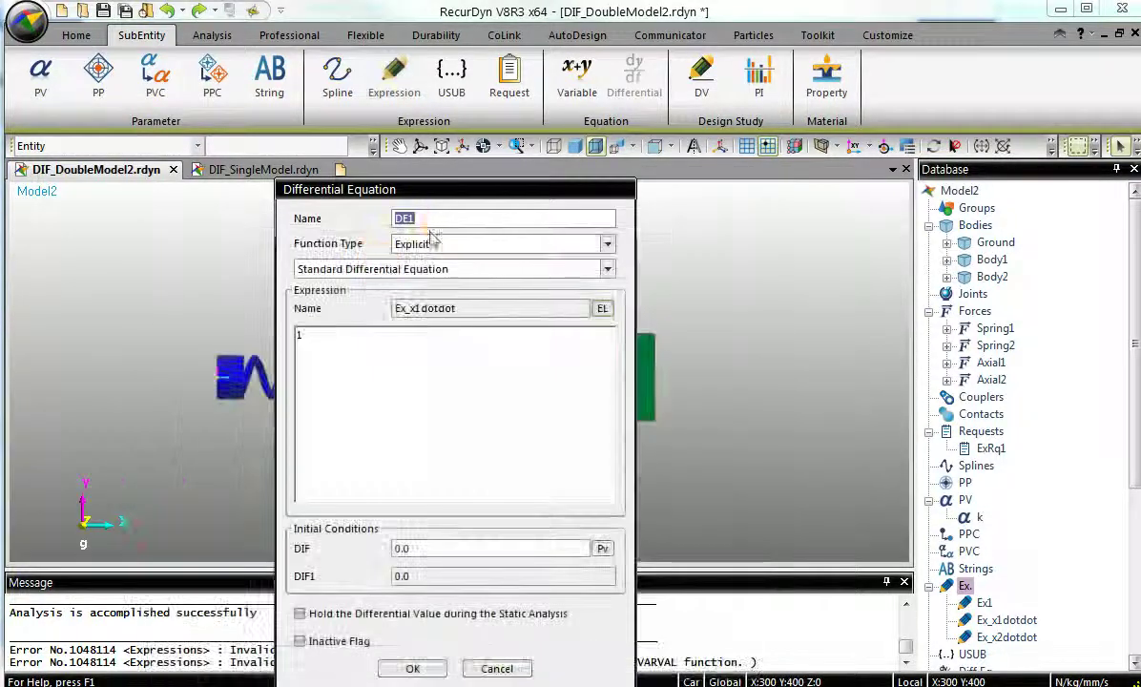
left_click(439, 219)
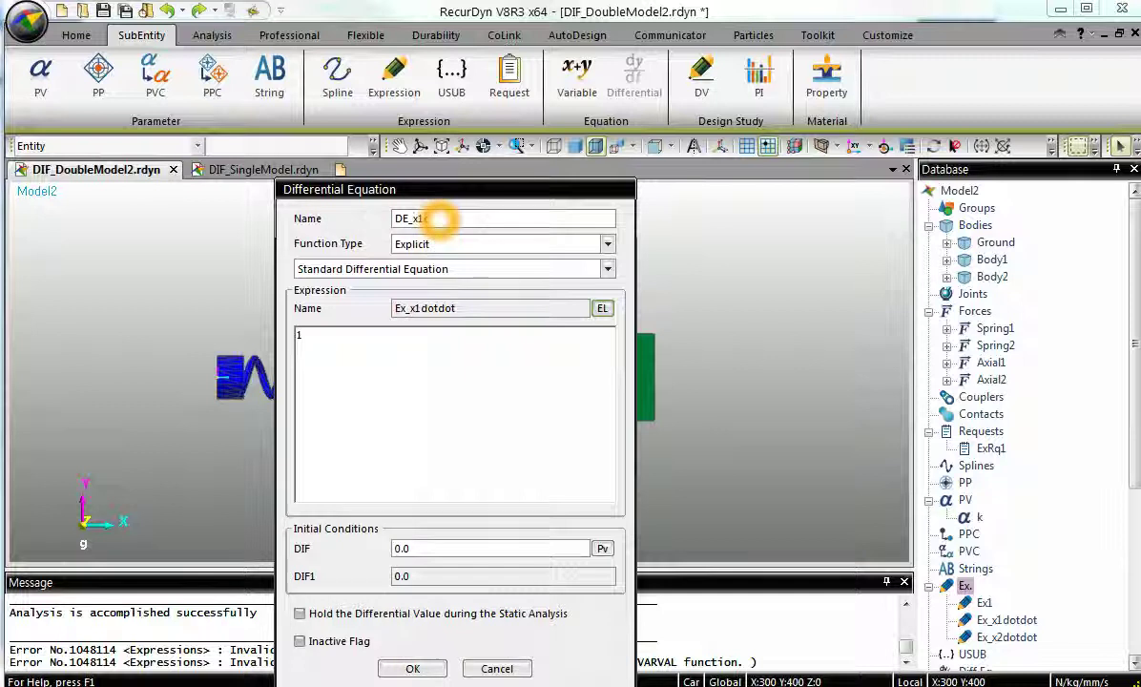
key("Return")
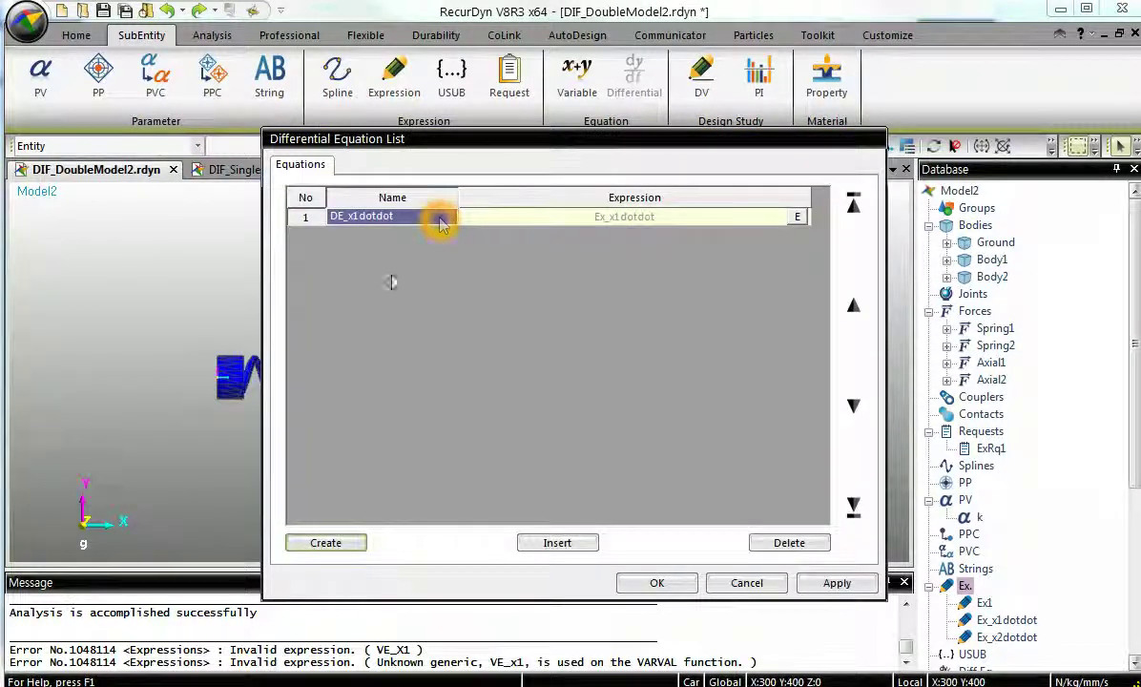
Create a differential equation named DE_x2dotdot that uses the Ex_x2dotdot expression, and accept the equation list
left_click(334, 543)
left_click(439, 218)
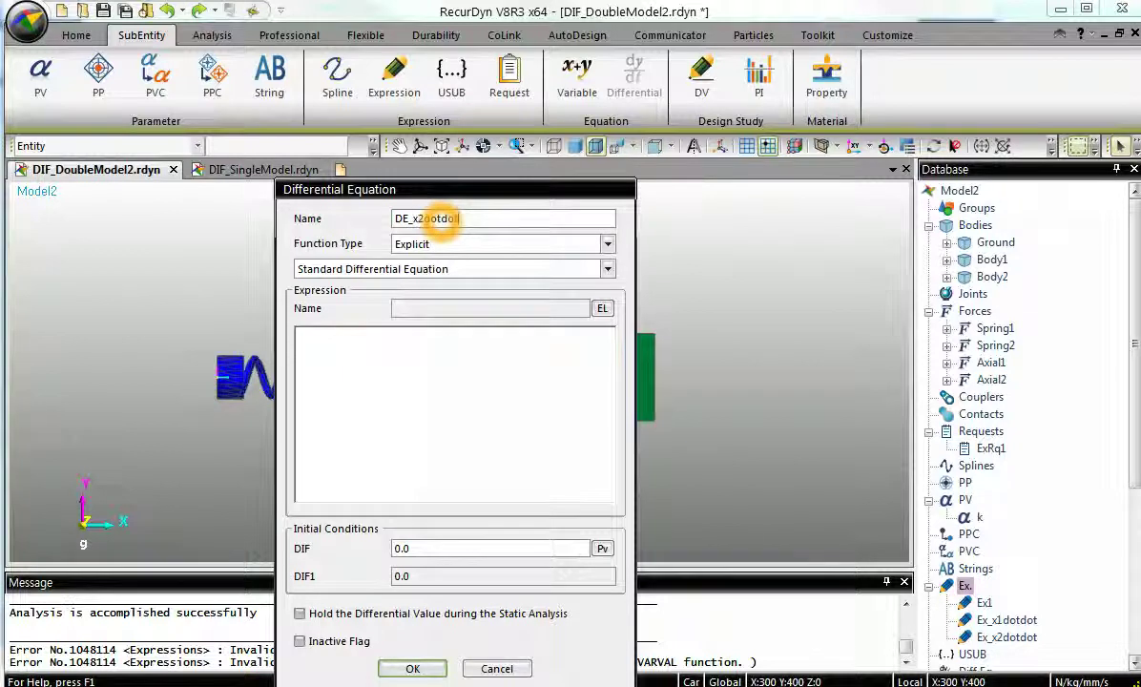
left_click(604, 310)
left_click(258, 343)
left_click(537, 670)
left_click(419, 668)
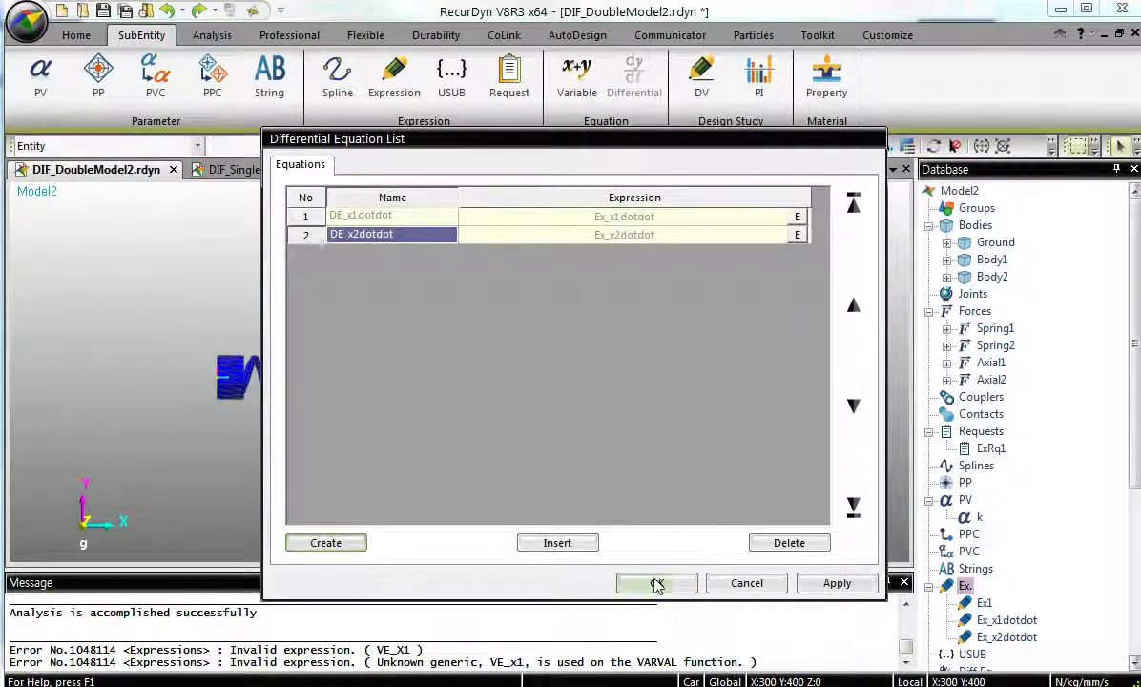
left_click(657, 584)
Create an expression named Ex_x1dot with the formula DIF(DE_x1dotdot)
double_click(1007, 570)
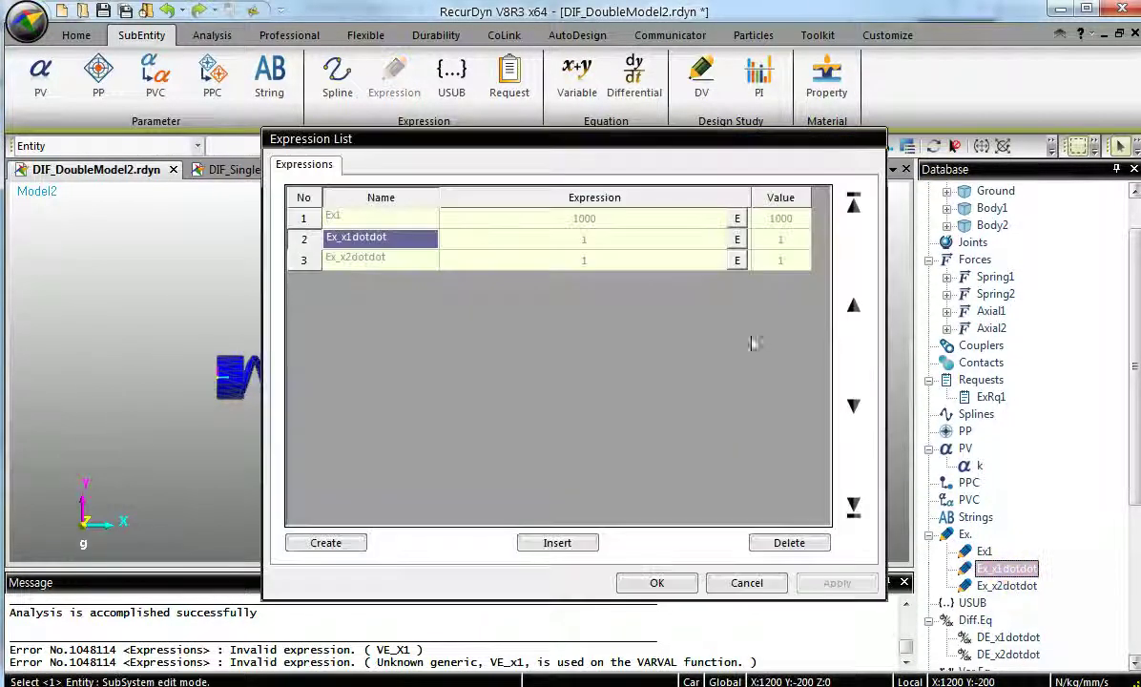
left_click(339, 541)
left_click(416, 224)
key("BackSpace")
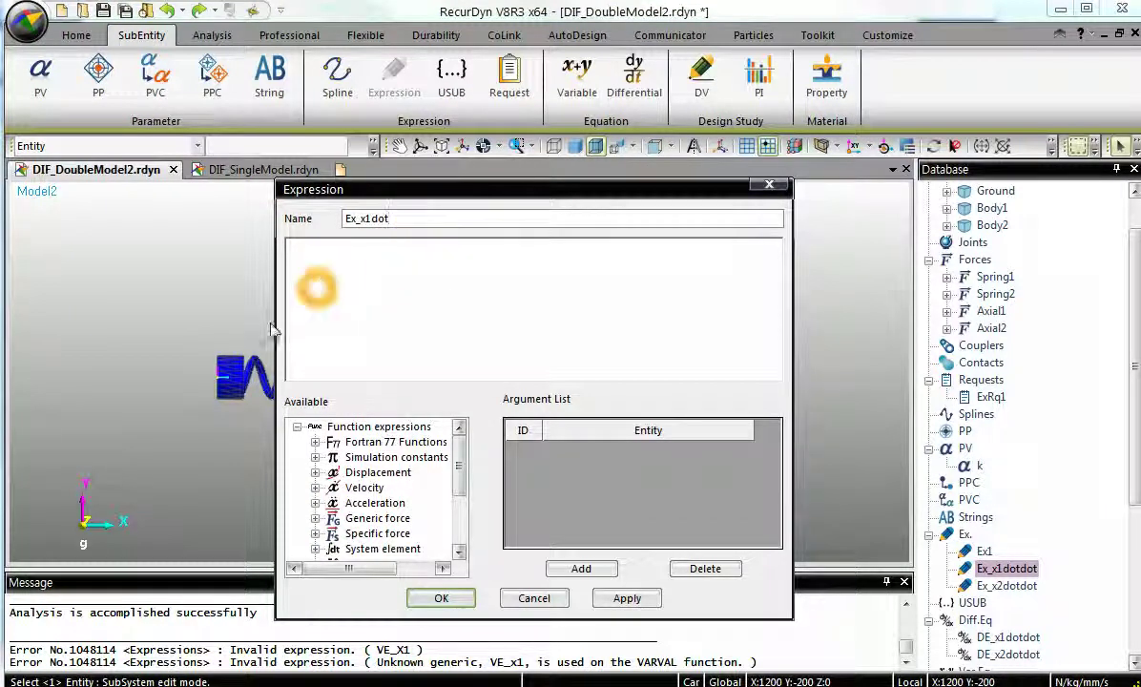
left_click(314, 301)
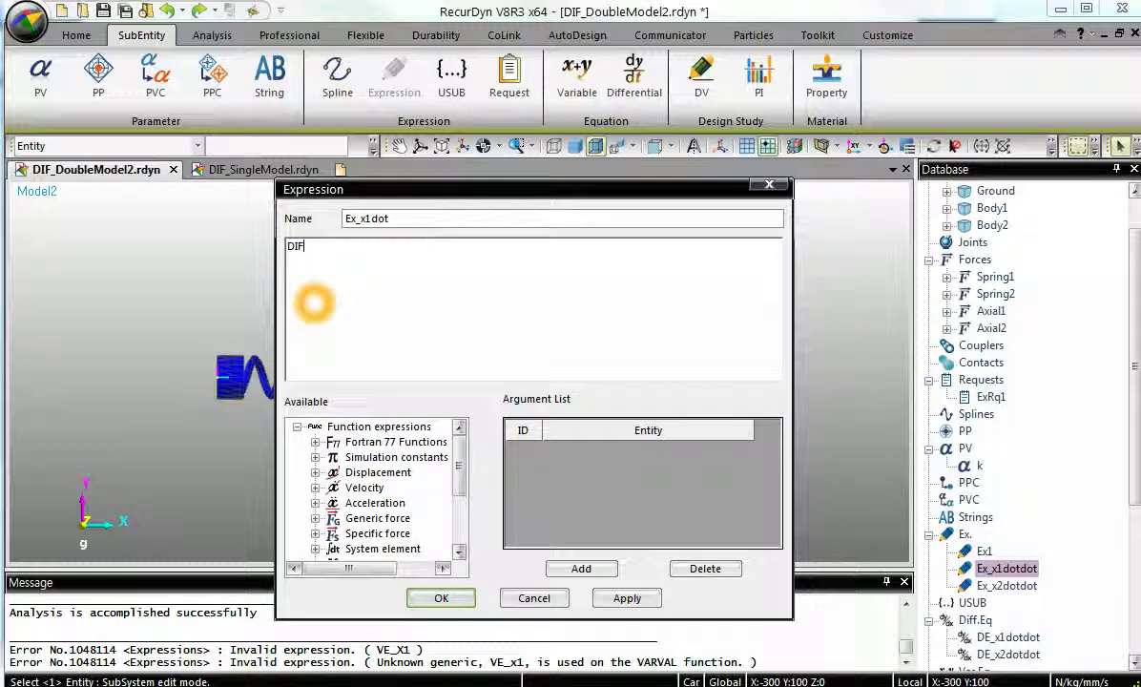
type("DIF(")
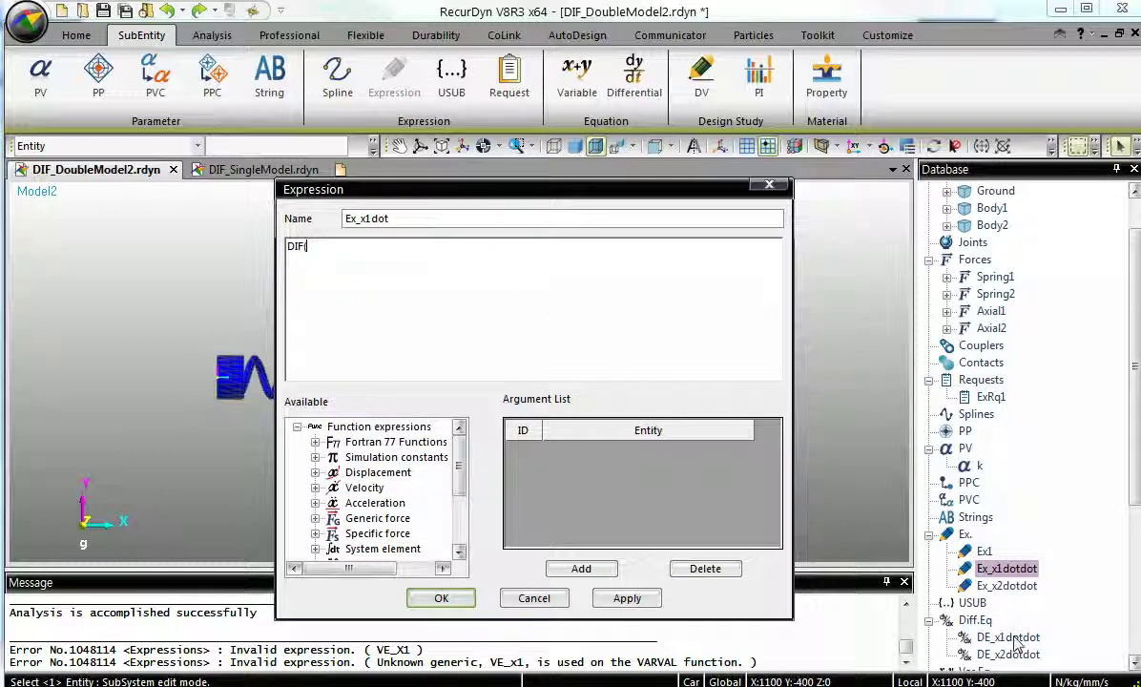
left_click_drag(345, 280, 343, 277)
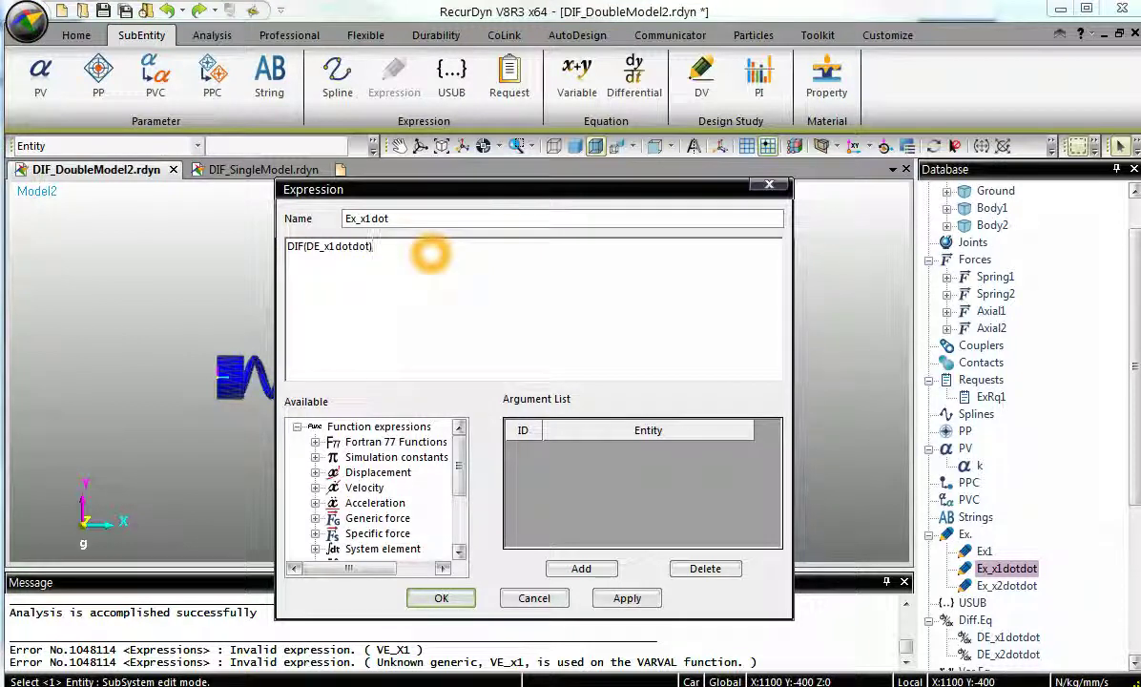
left_click(303, 246)
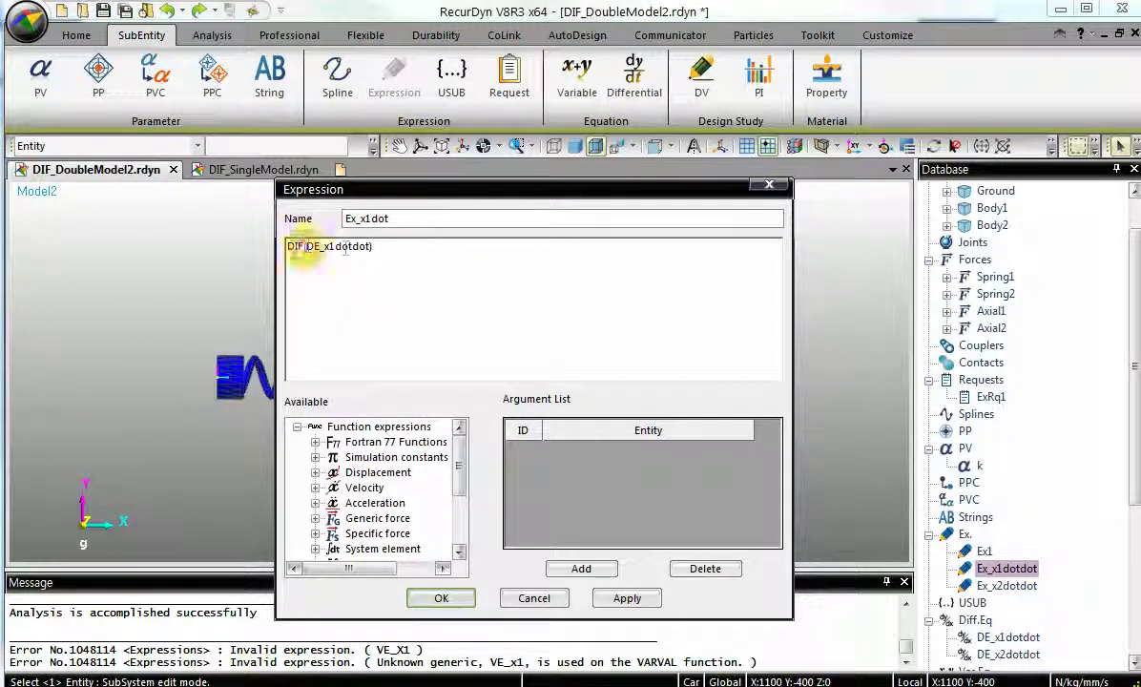
left_click_drag(369, 248, 307, 251)
left_click(442, 599)
Create an expression named Ex_x2dot with the formula DIF(DE_x2dotdot), and accept the expression list
left_click(336, 546)
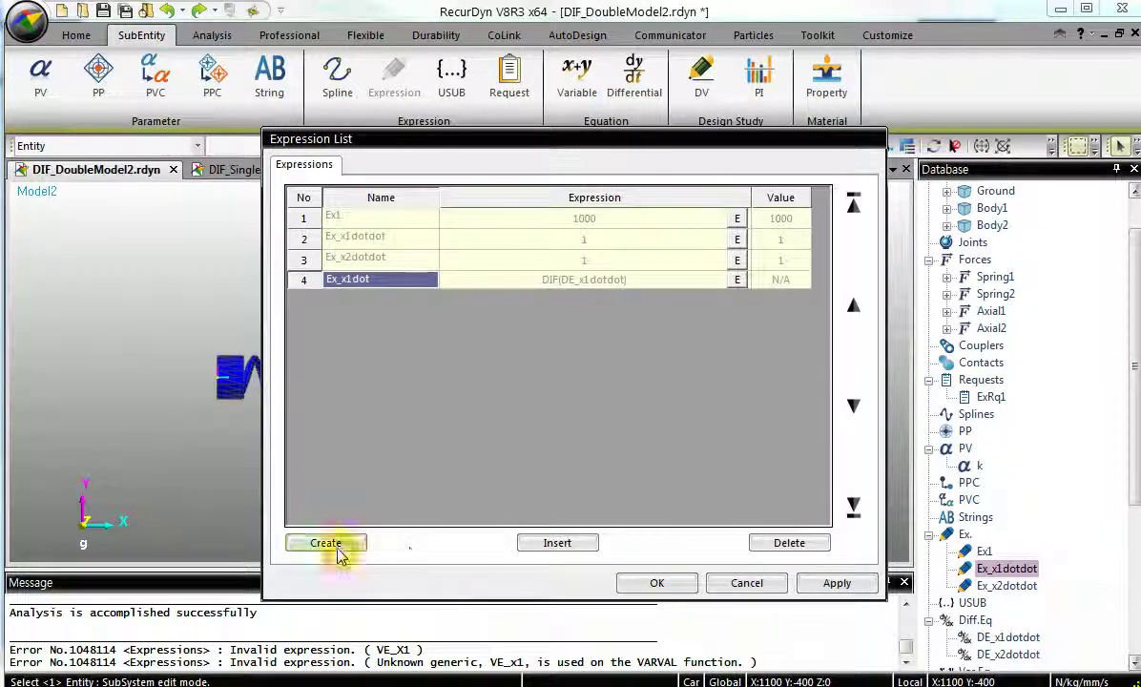
left_click(492, 219)
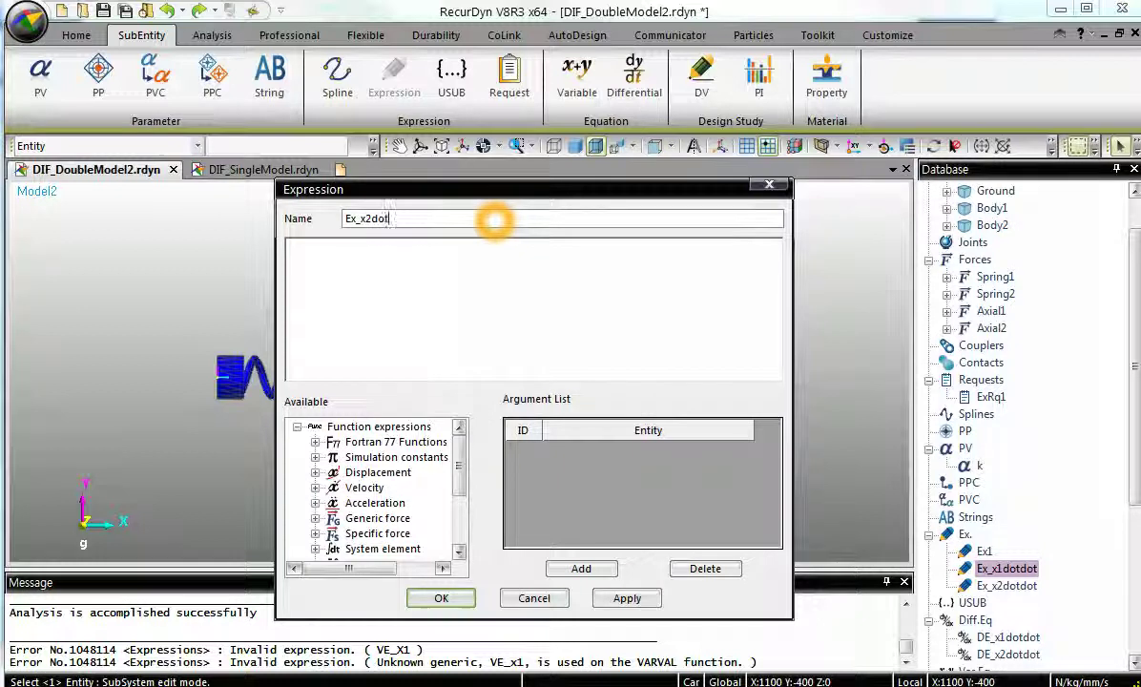
left_click(472, 301)
type("DIF")
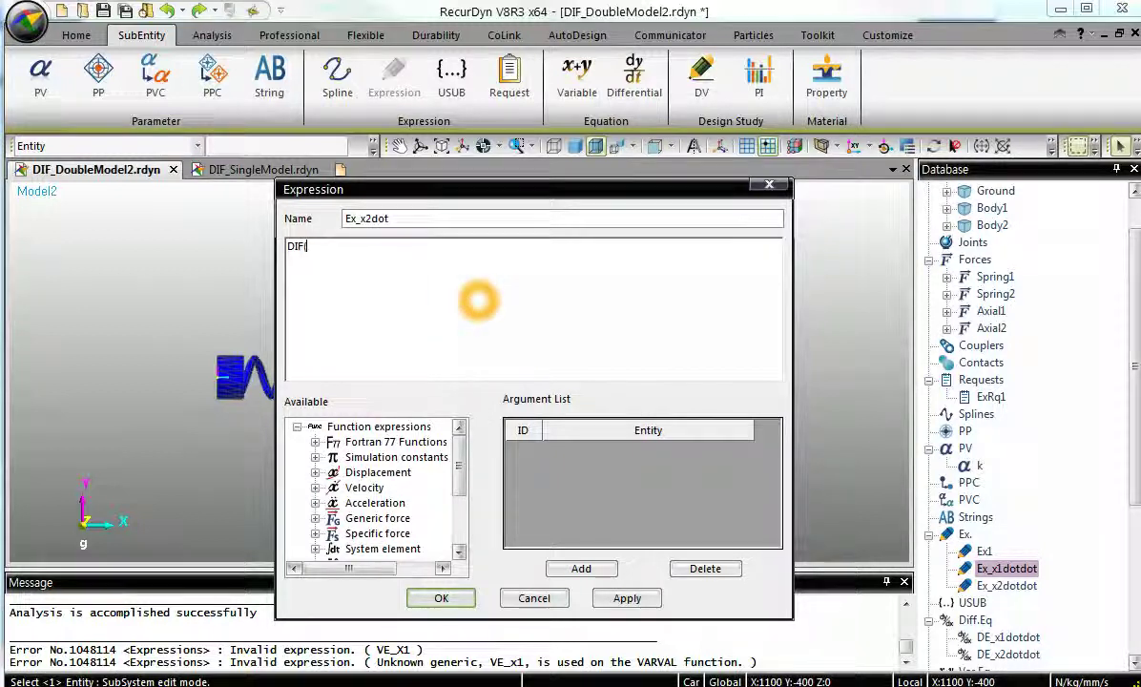
type("(DE_x2dotdot")
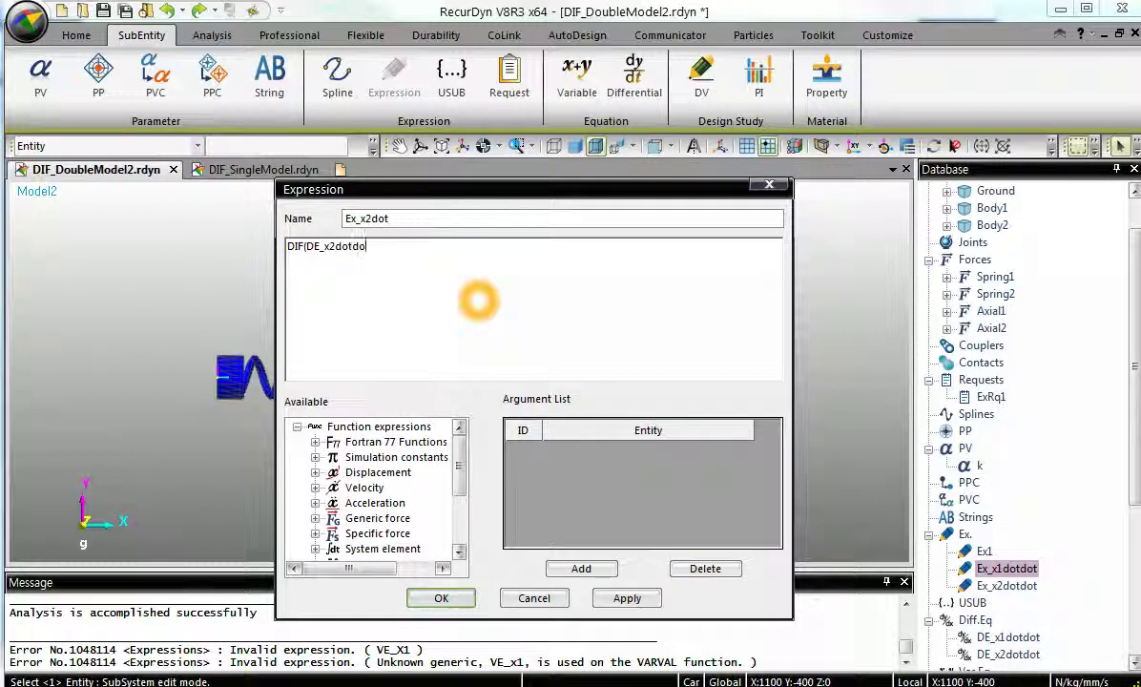
left_click(439, 599)
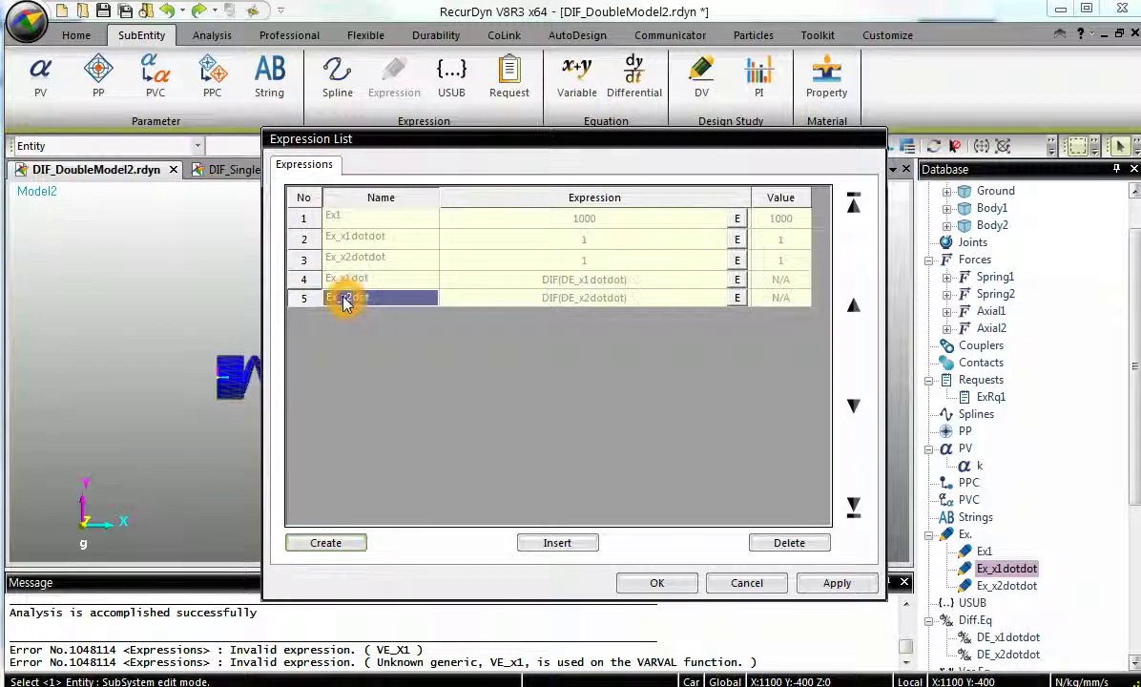
left_click(657, 584)
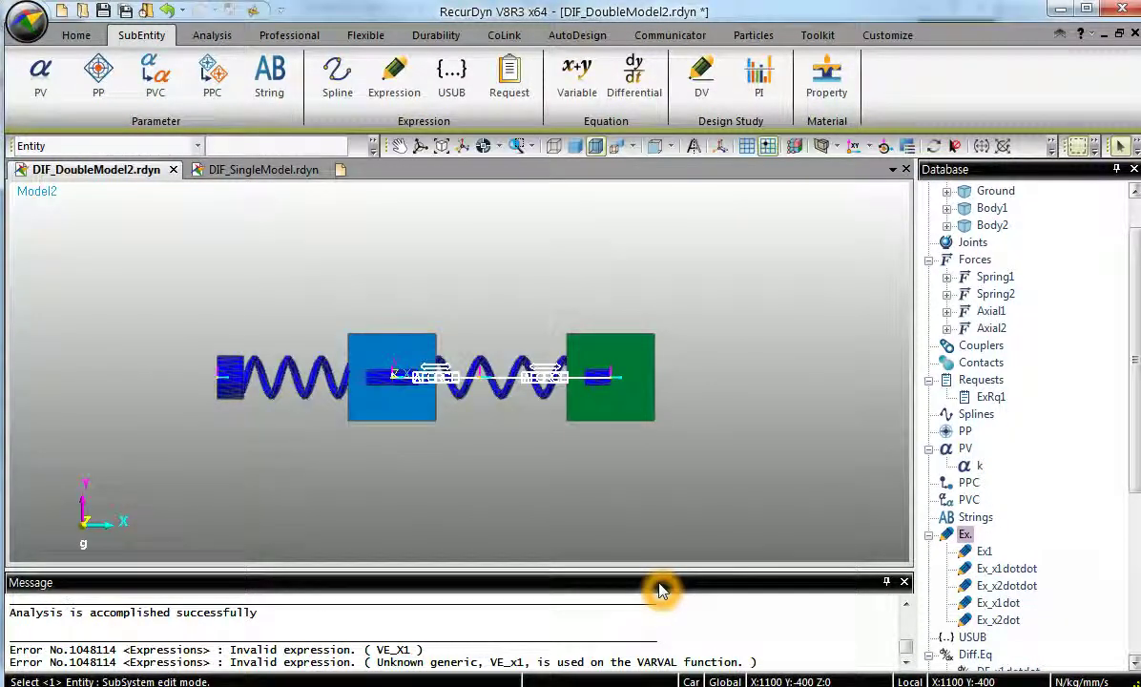
Create an explicit differential equation named DE_x1dot that uses the Ex_x1dot expression
double_click(1017, 599)
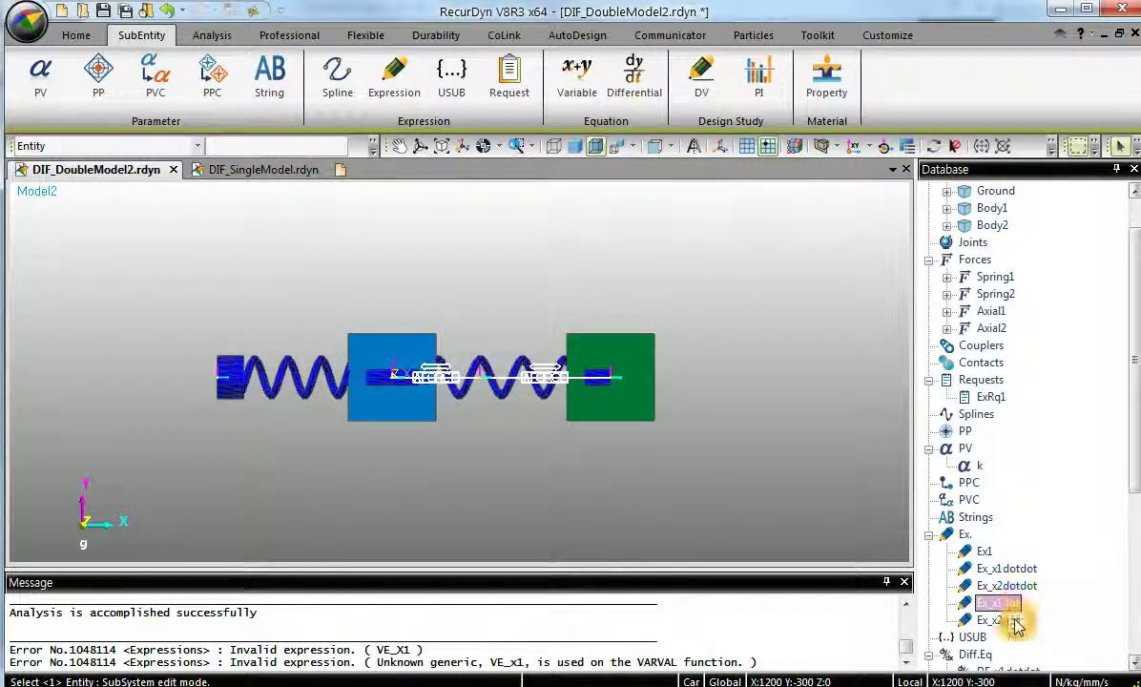
scroll(1029, 587, "down", 1)
double_click(1009, 621)
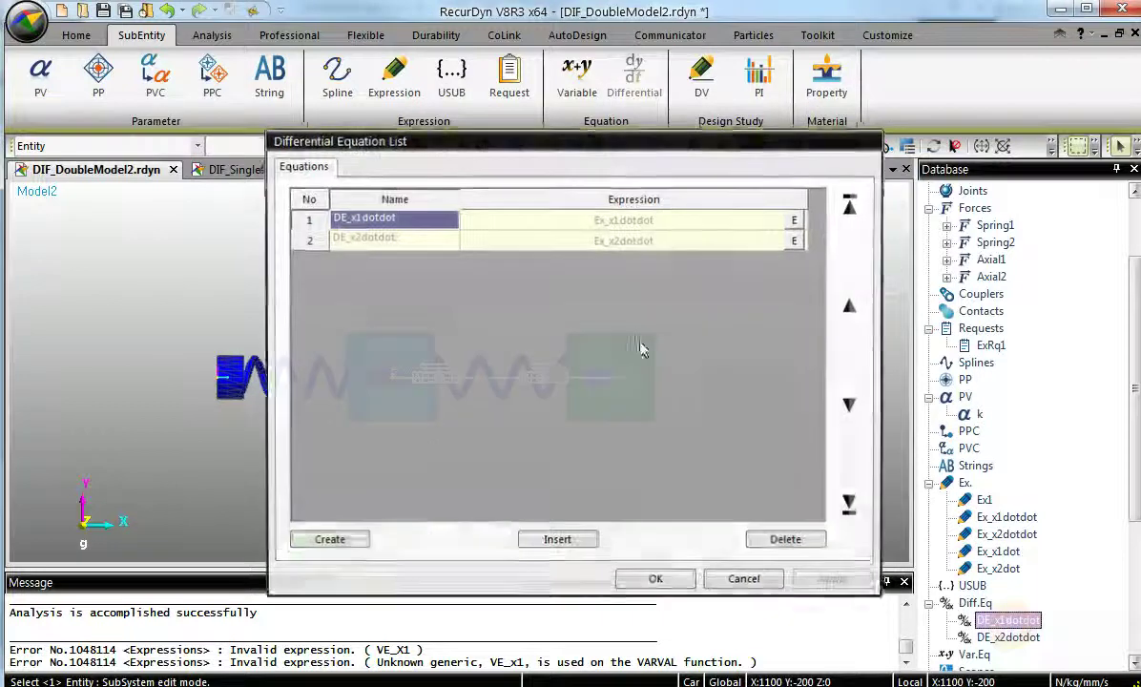
left_click(344, 542)
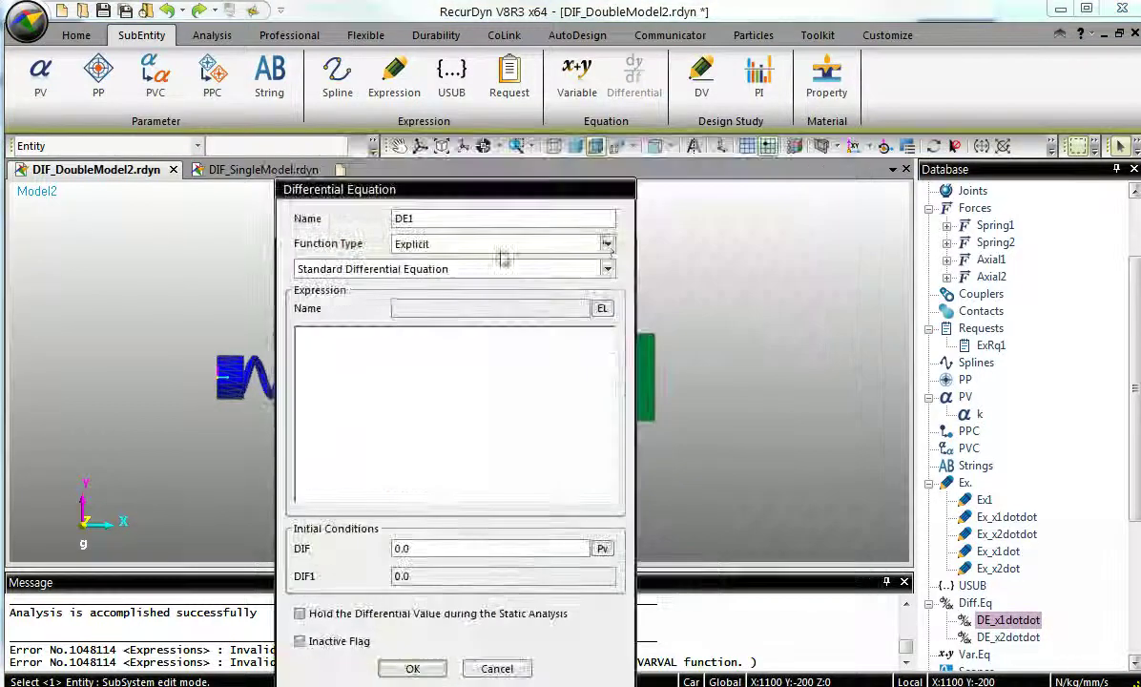
left_click(602, 308)
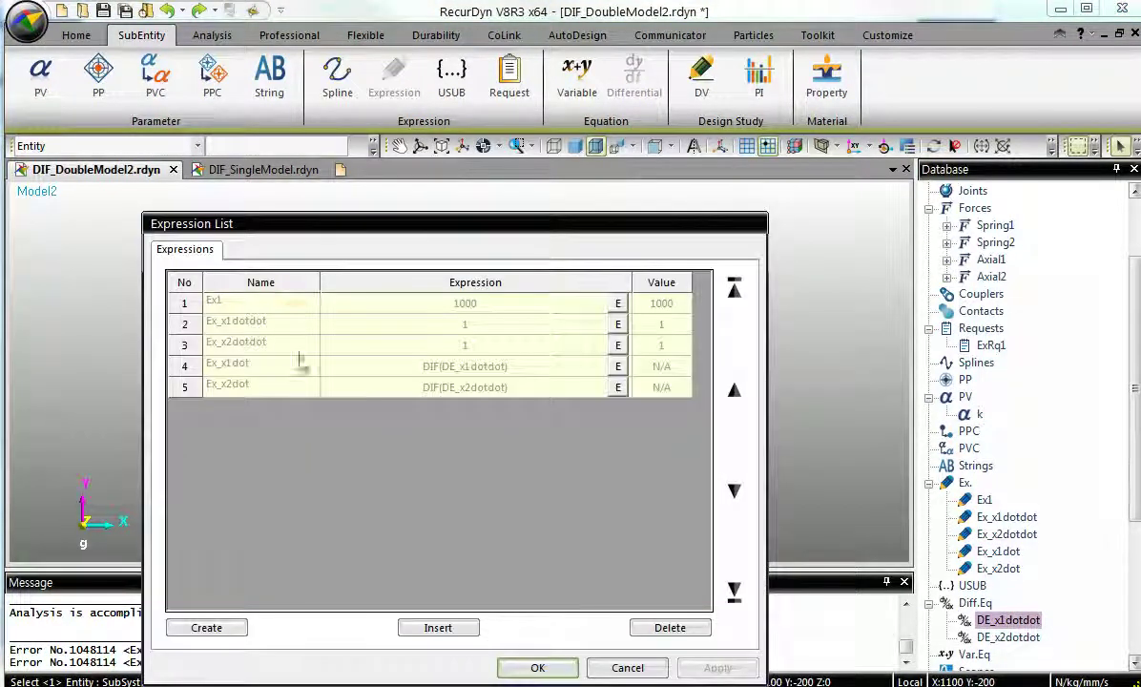
left_click(377, 367)
left_click(537, 667)
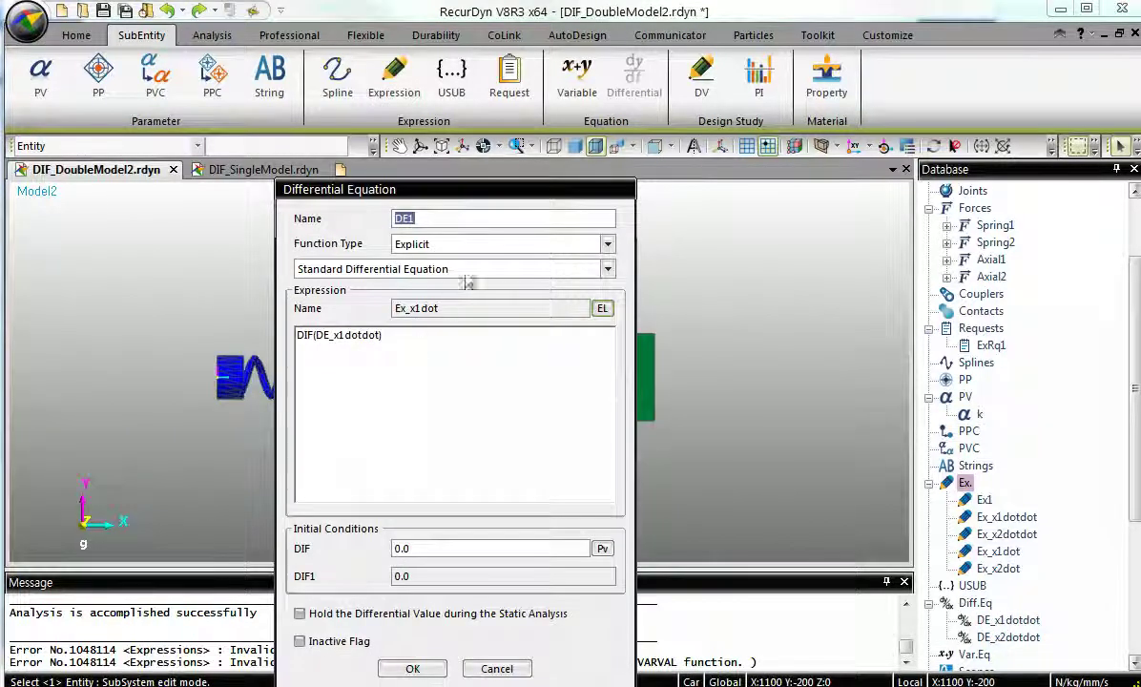
left_click(467, 219)
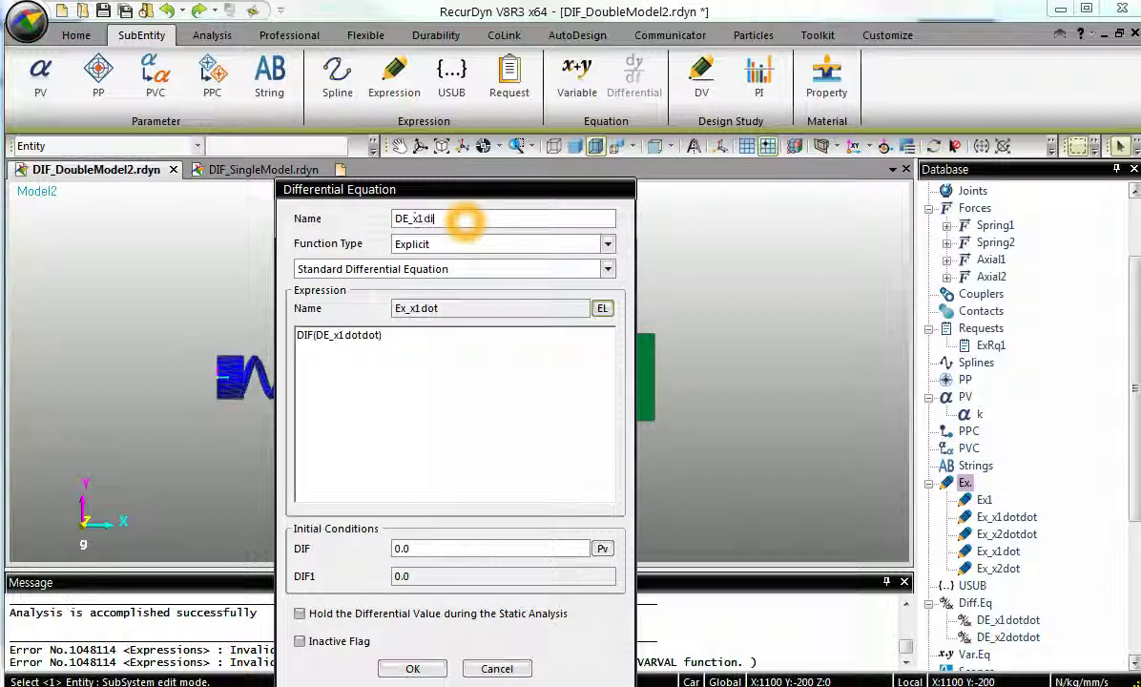
type("DE_x1dot")
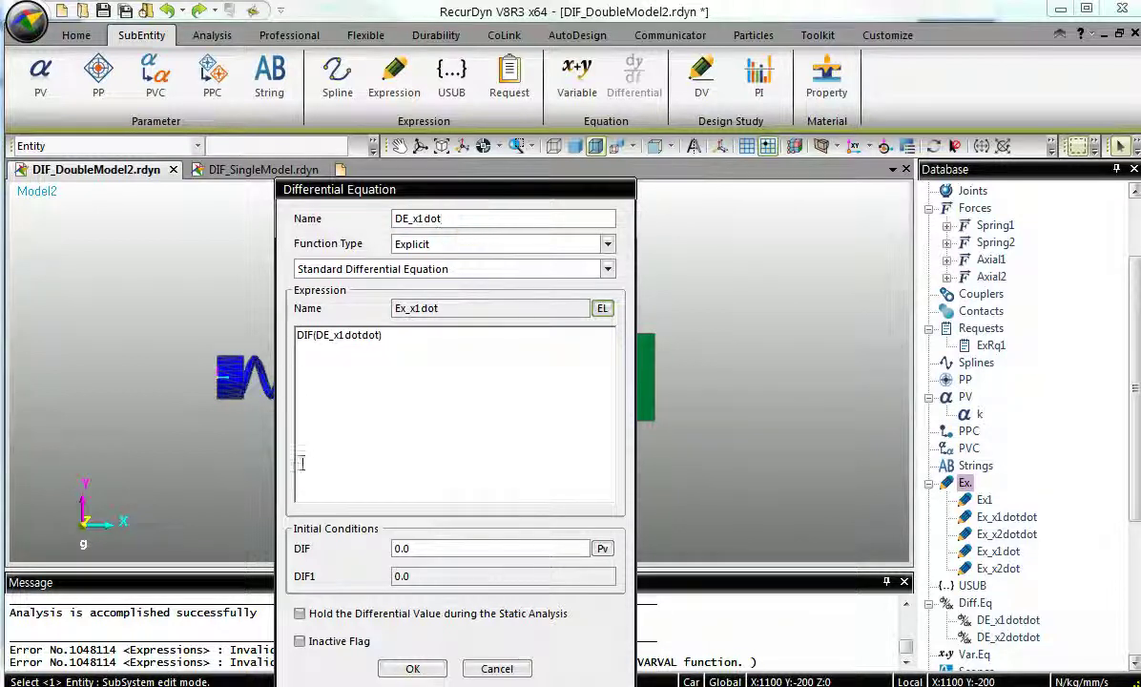
left_click(412, 668)
Create a differential equation named DE_x2dot that uses the Ex_x2dot expression, and accept the equation list
left_click(351, 546)
left_click(438, 218)
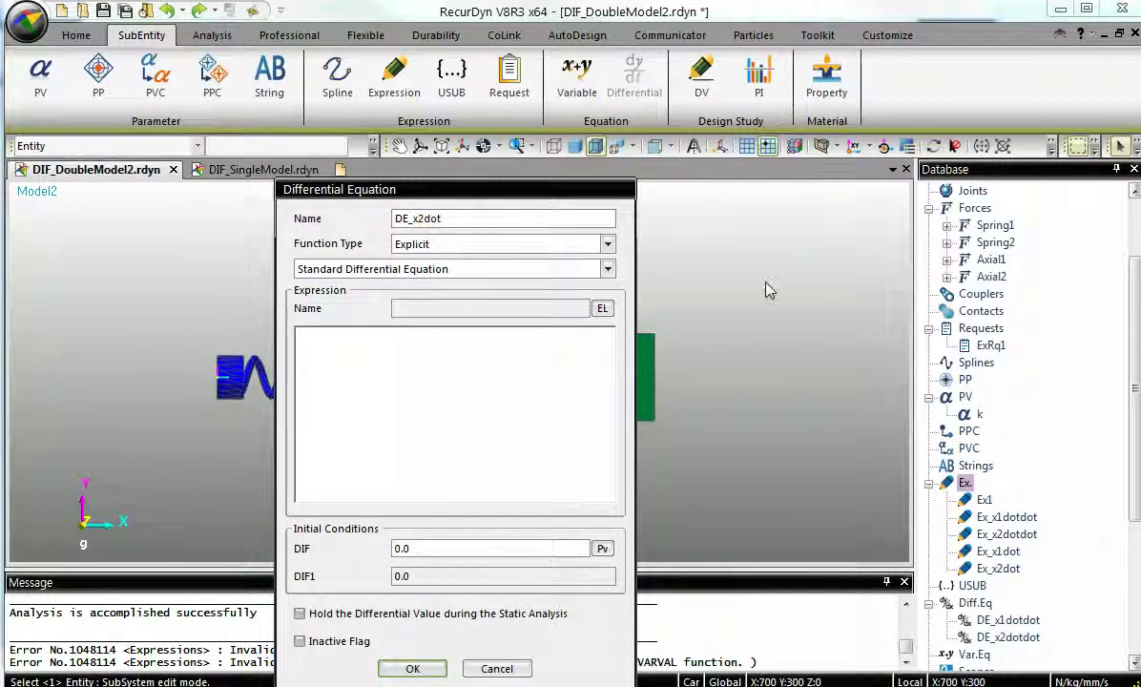
left_click(602, 308)
left_click(328, 384)
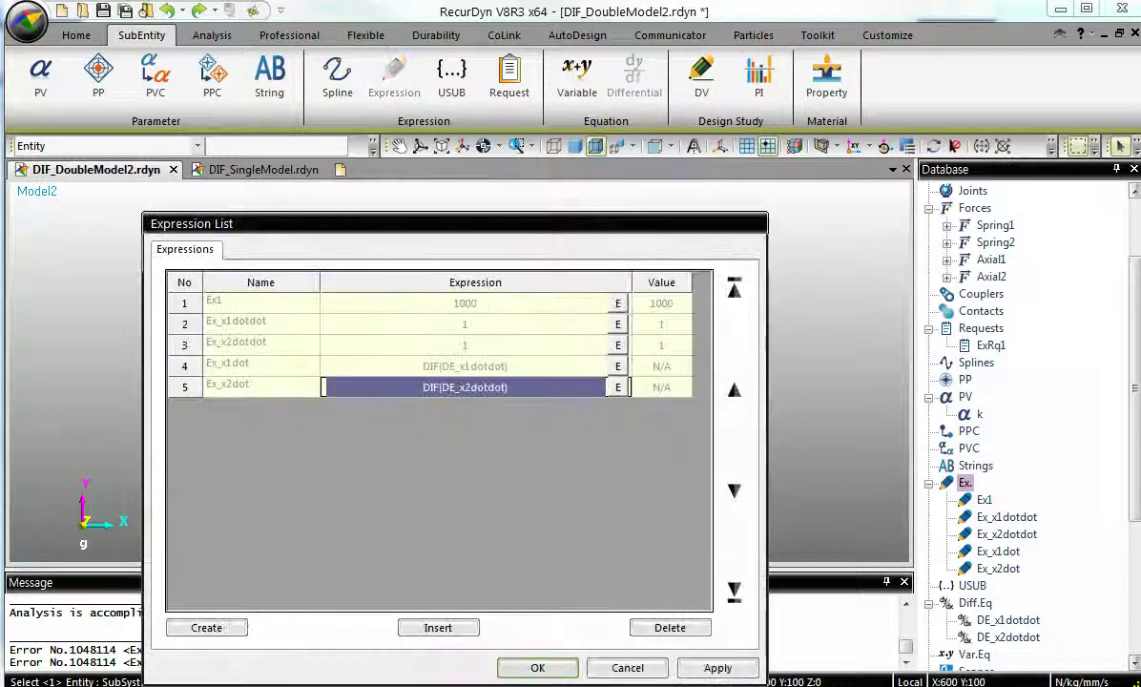
left_click(536, 667)
left_click(410, 670)
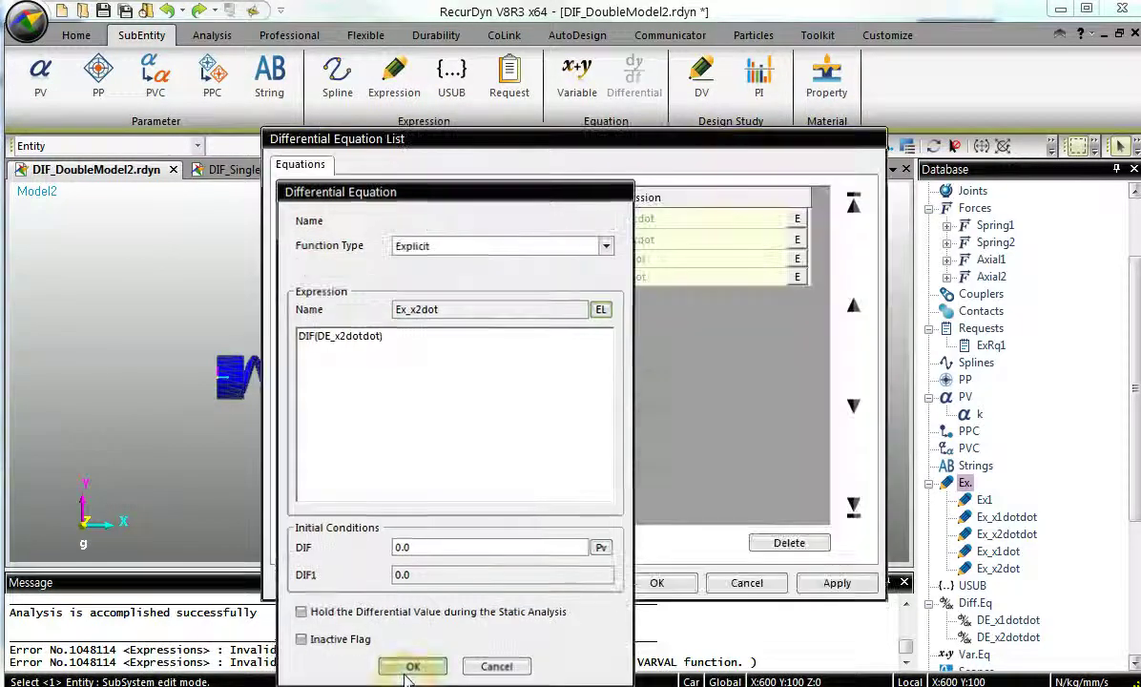
left_click(657, 582)
Create an expression named Ex_x1 with the formula DIF(DE_x1dot)
double_click(998, 552)
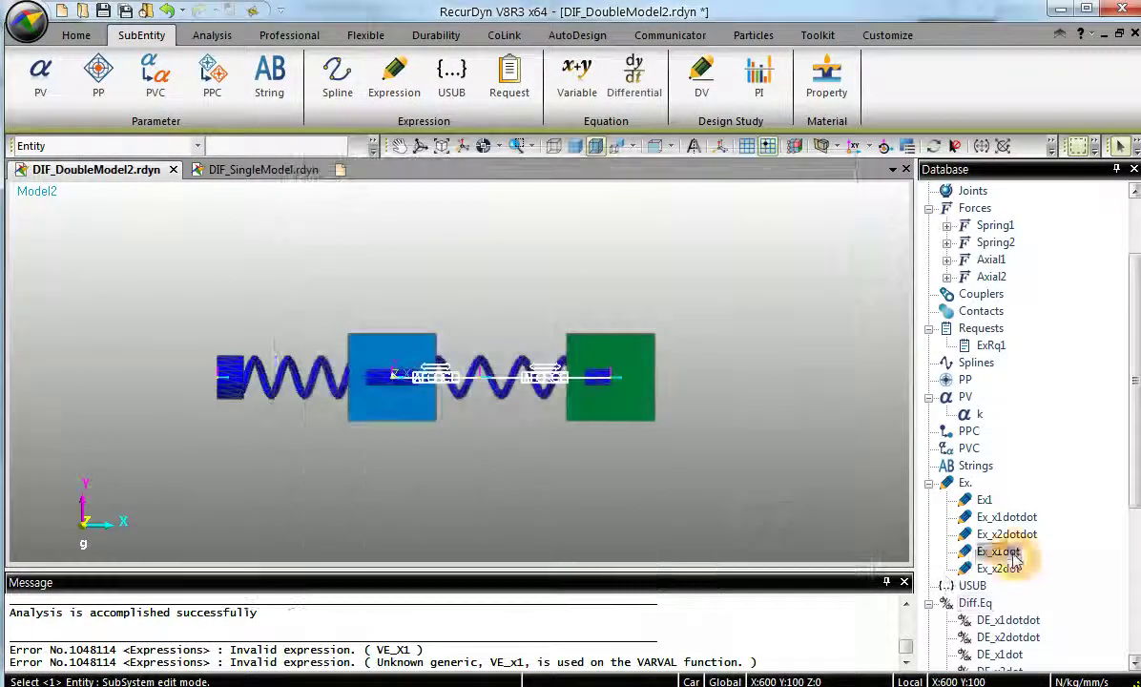
left_click(325, 543)
left_click(417, 220)
key("BackSpace")
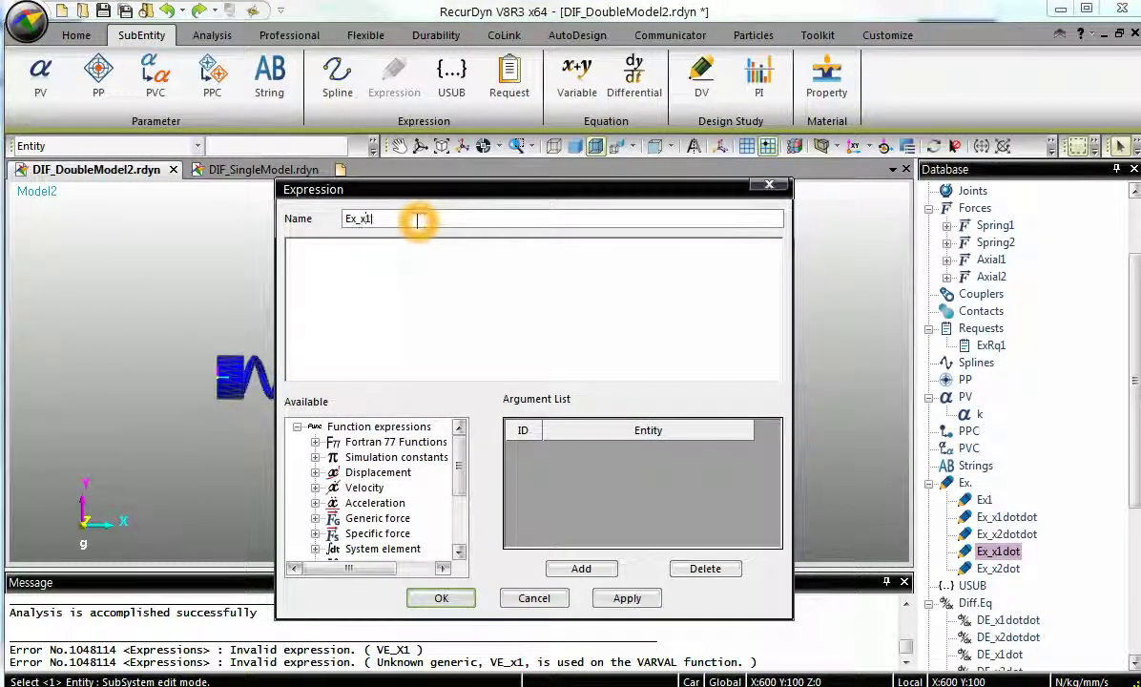
left_click(437, 275)
type("DIF(DE_x1dot")
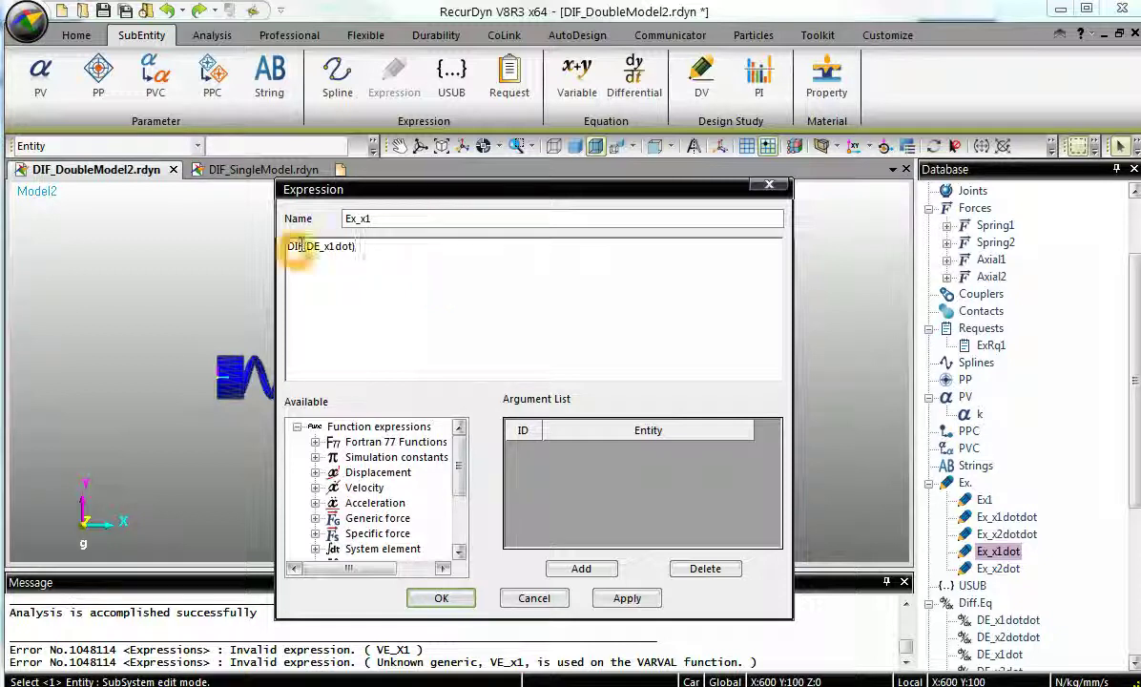
left_click(441, 598)
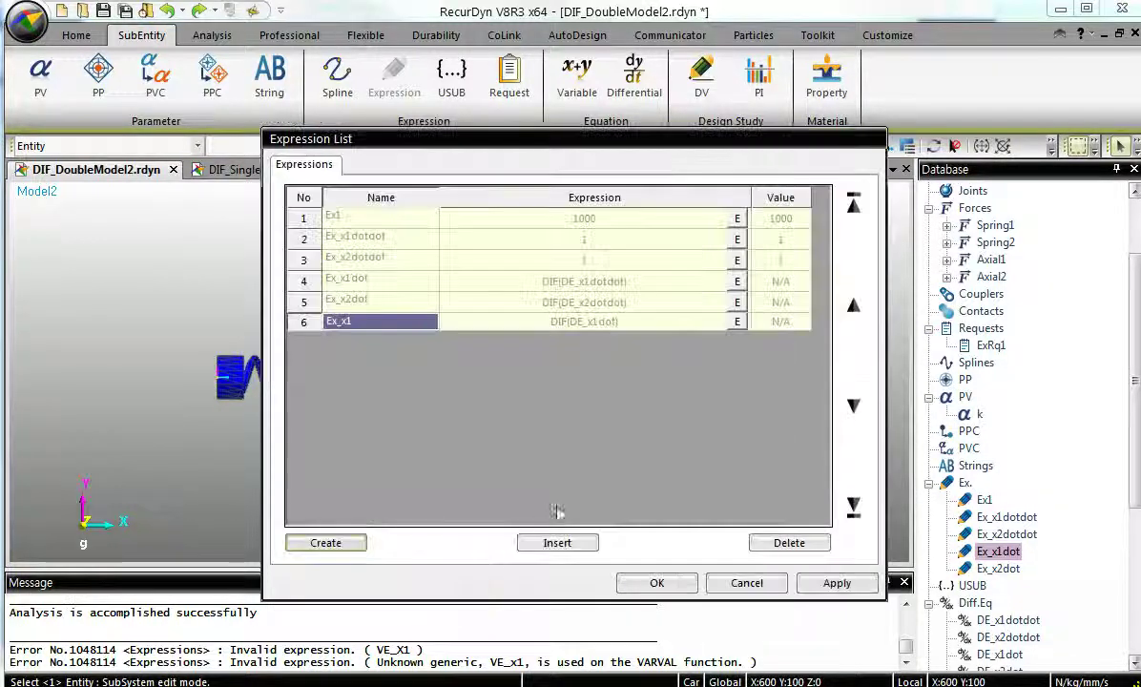
Create an expression named Ex_x2 with the formula DIF(DE_x2dot), and accept the expression list
left_click(323, 543)
left_click(415, 219)
key("BackSpace")
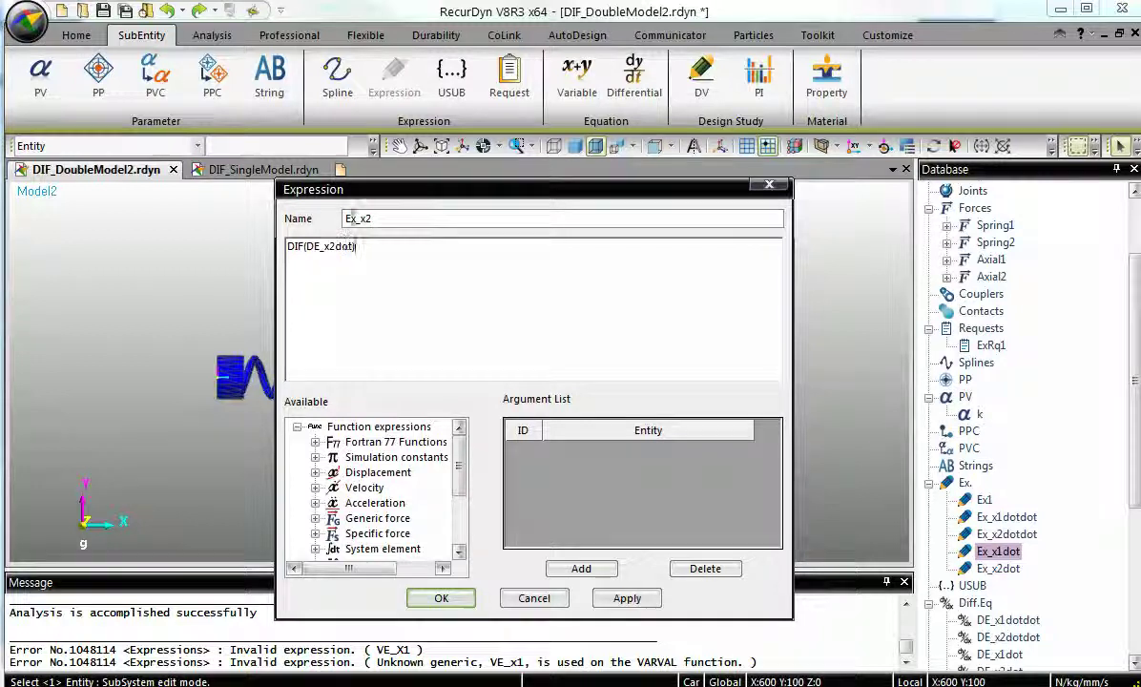
left_click(449, 600)
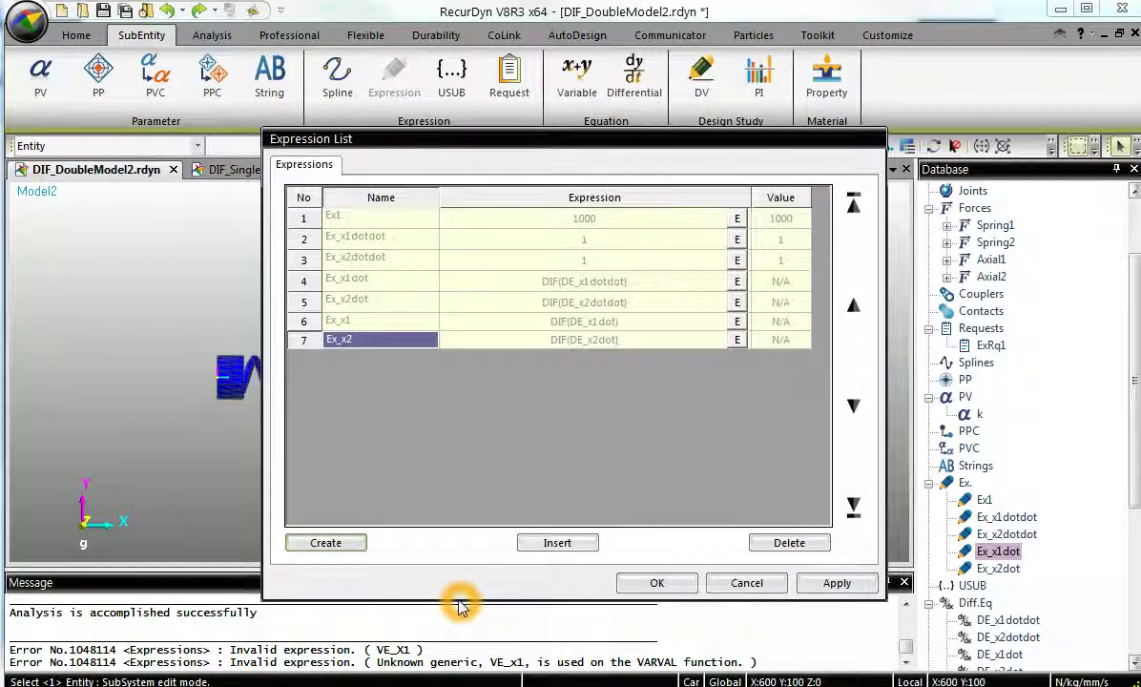
left_click(382, 323)
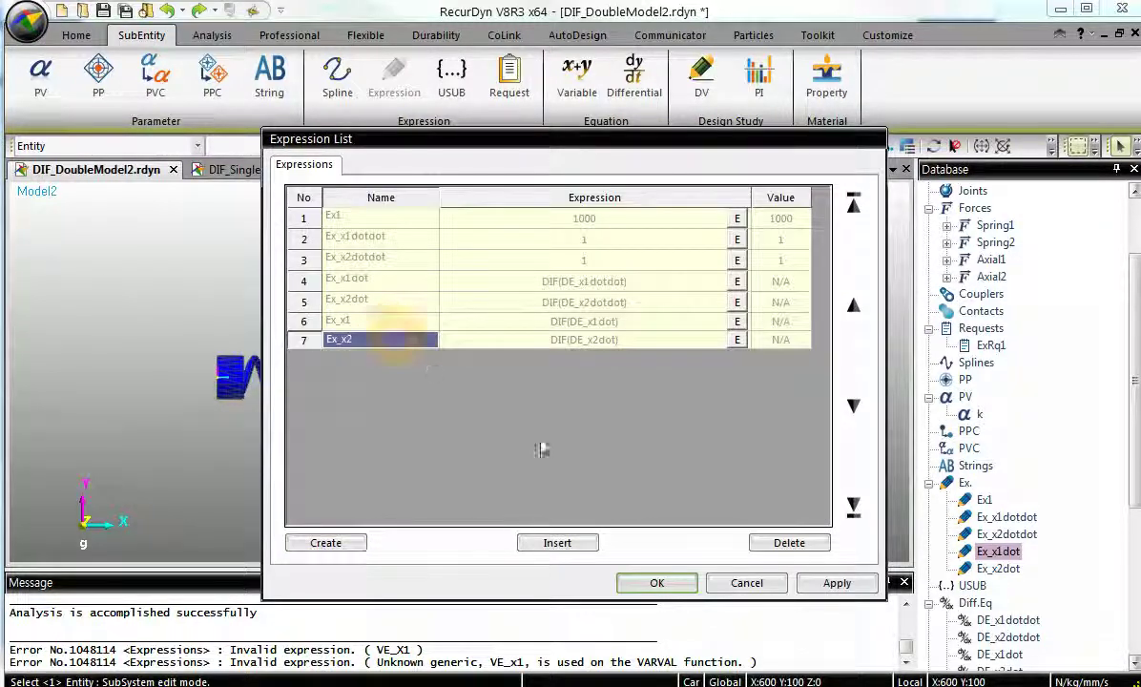
left_click(656, 581)
left_click(1002, 518)
double_click(1002, 517)
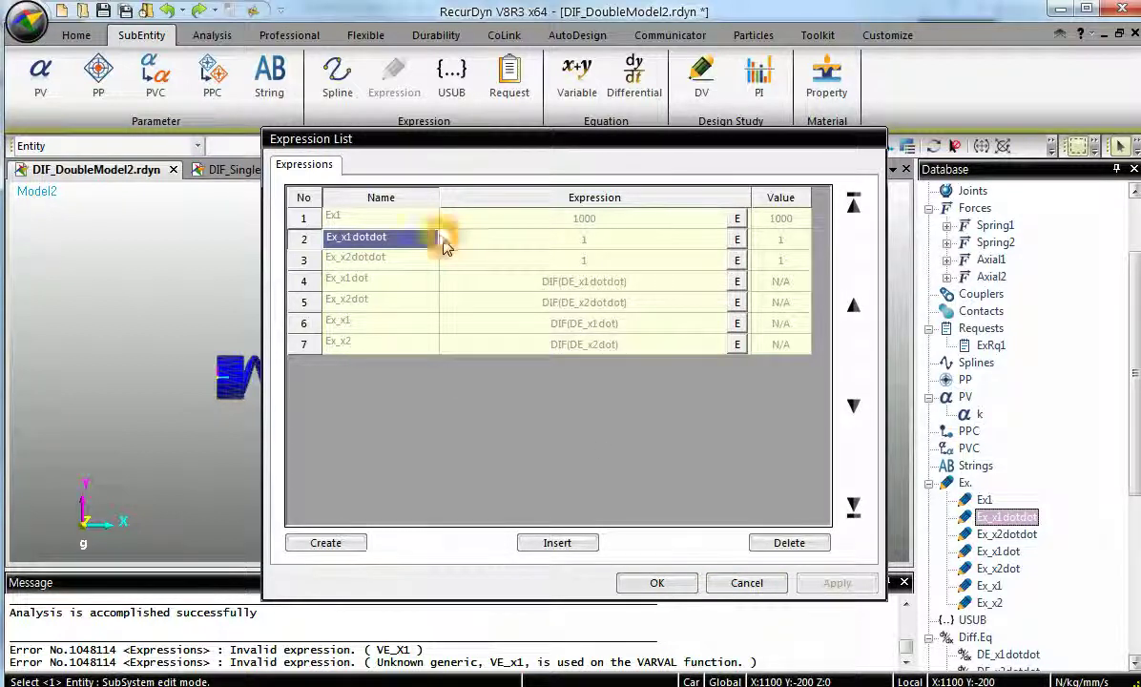
left_click(693, 584)
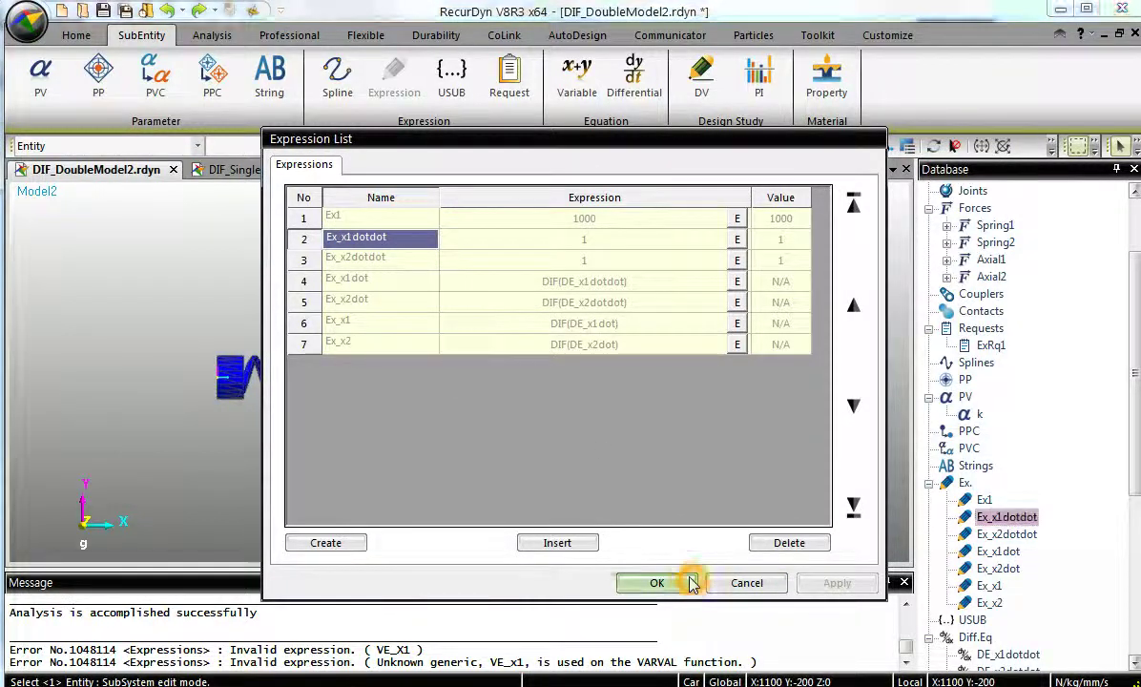
Create a standard variable equation named VE_x1 that uses the Ex_x1 expression
scroll(1136, 472, "down", 1)
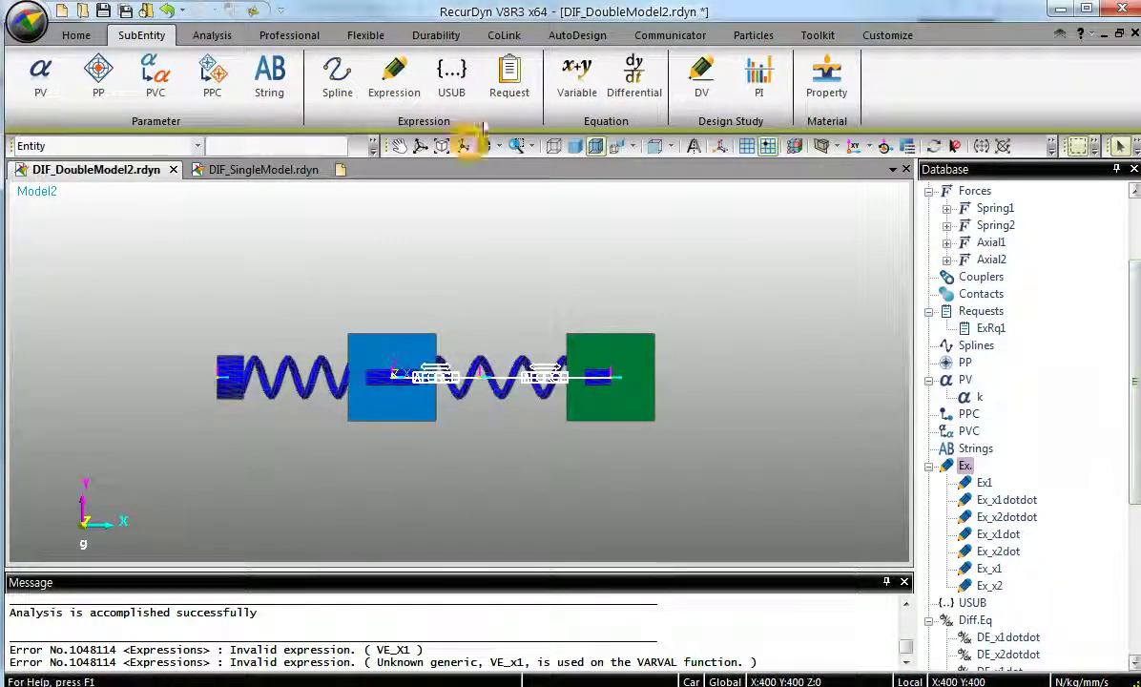
left_click(576, 78)
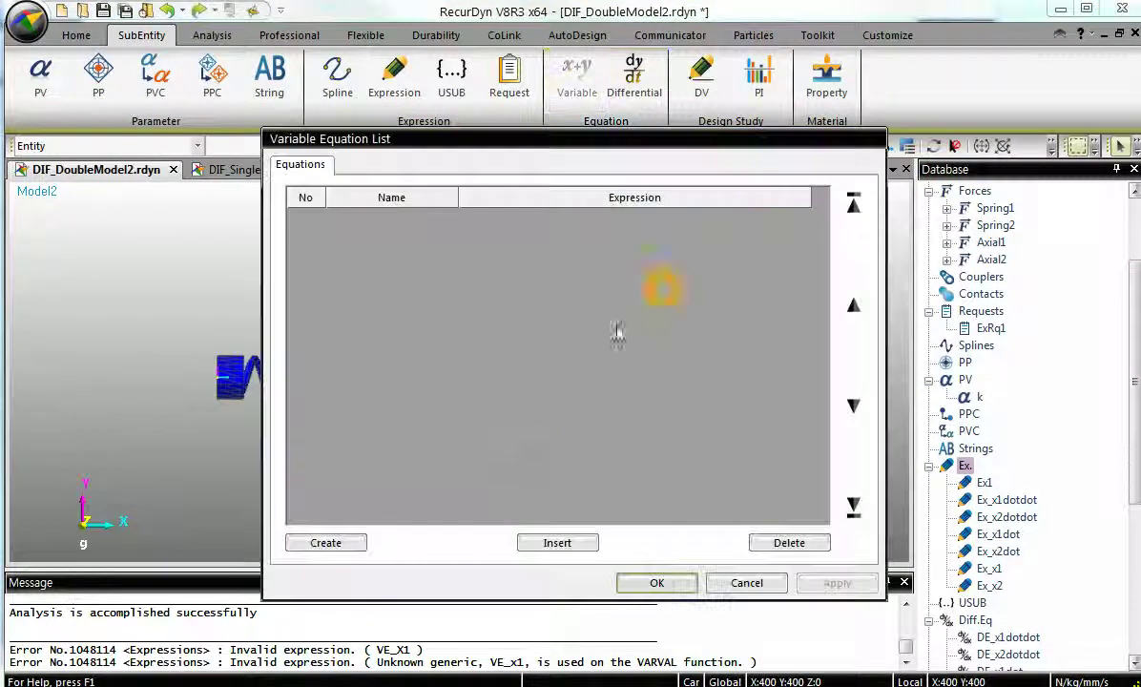
left_click(326, 542)
left_click(603, 285)
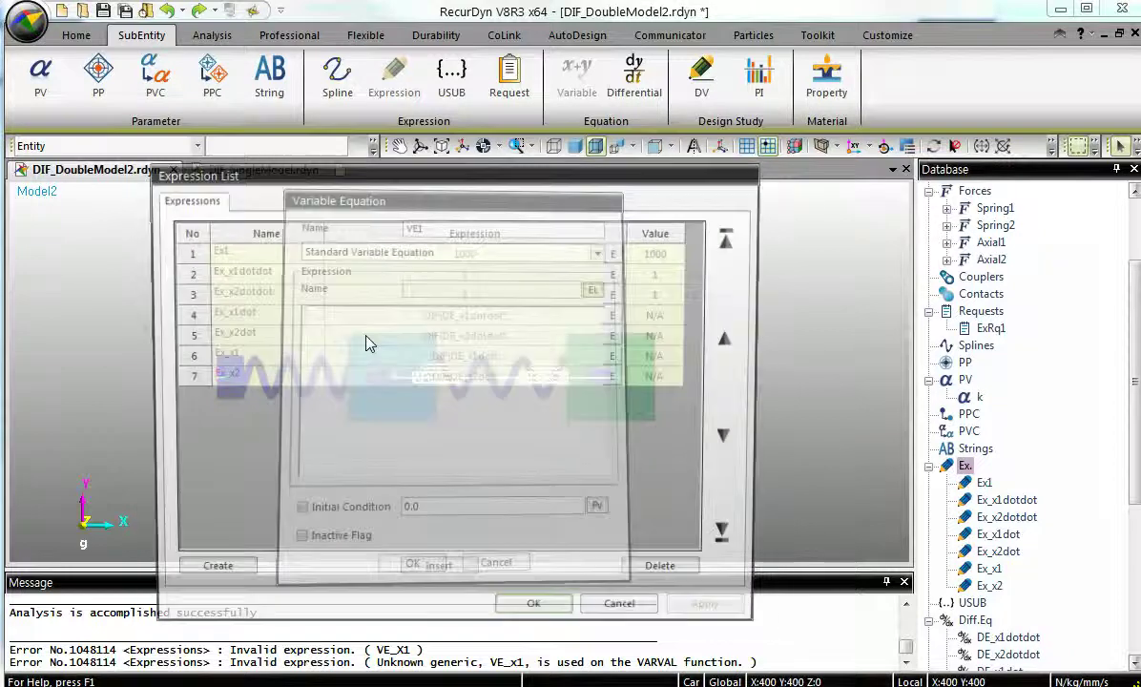
left_click(253, 355)
left_click(534, 615)
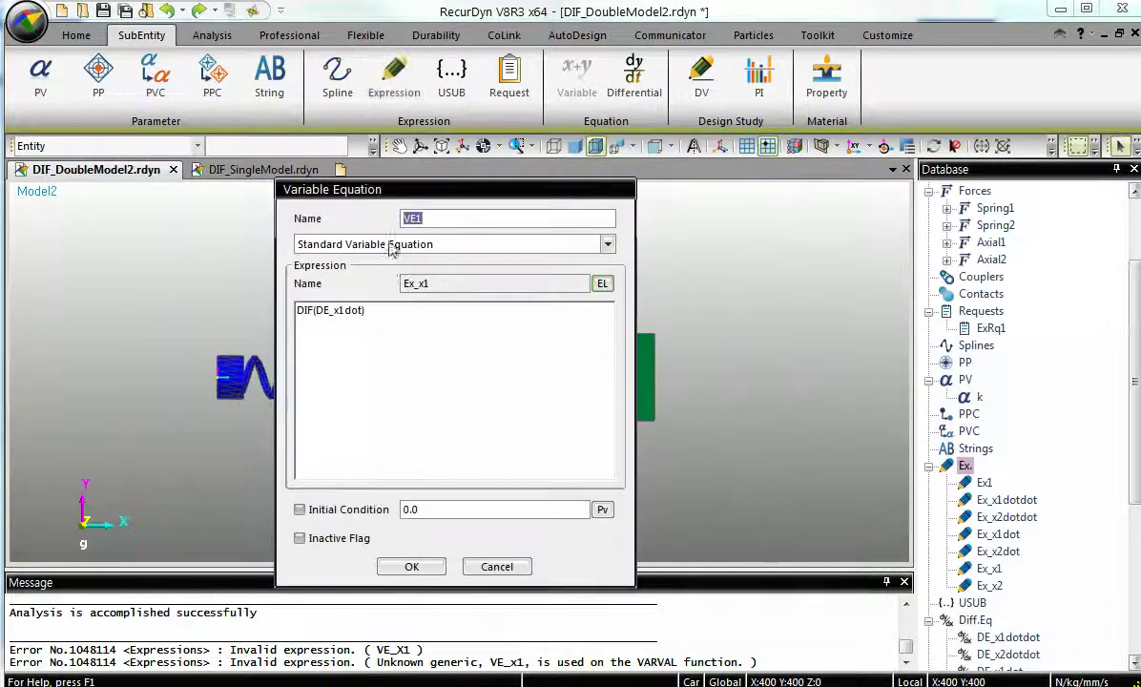
left_click(444, 220)
type("_x1")
left_click(411, 567)
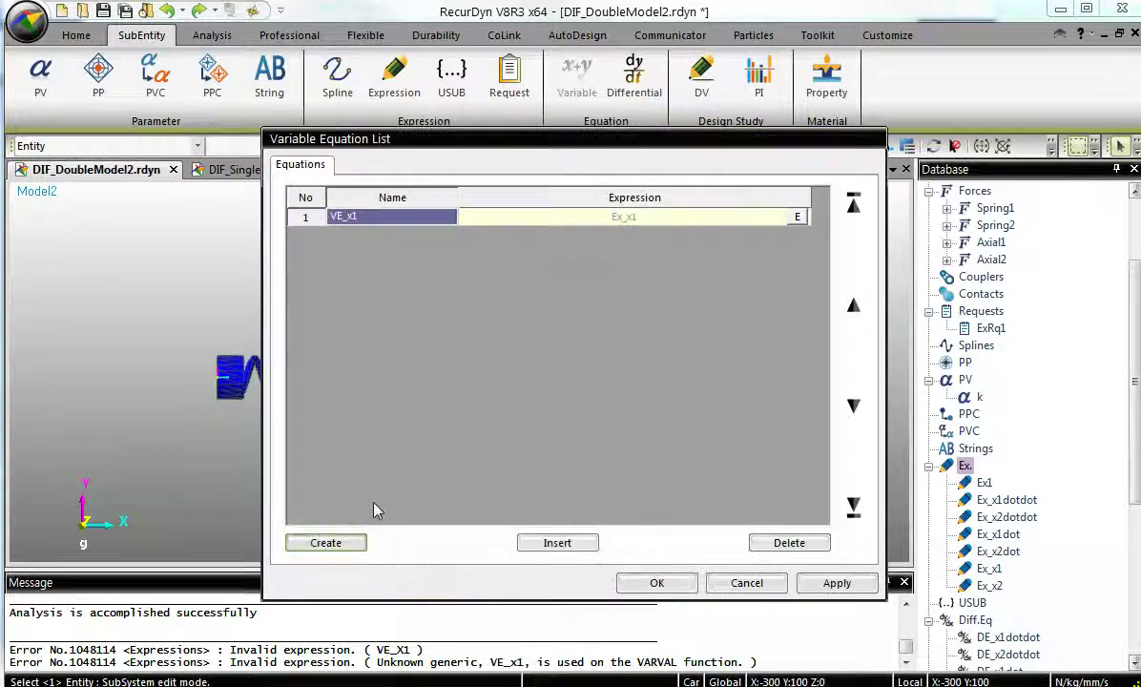
Create a variable equation named VE_x2 that uses the Ex_x2 expression, and accept the variable equation list
left_click(344, 543)
left_click(525, 224)
key("BackSpace")
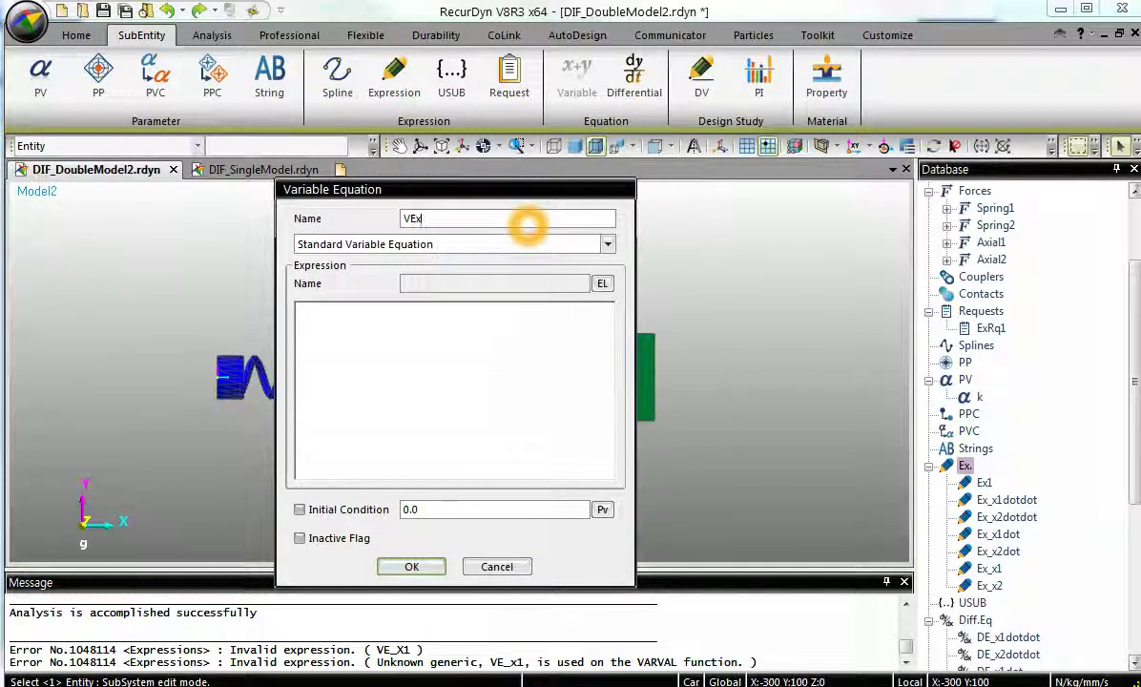
left_click(602, 283)
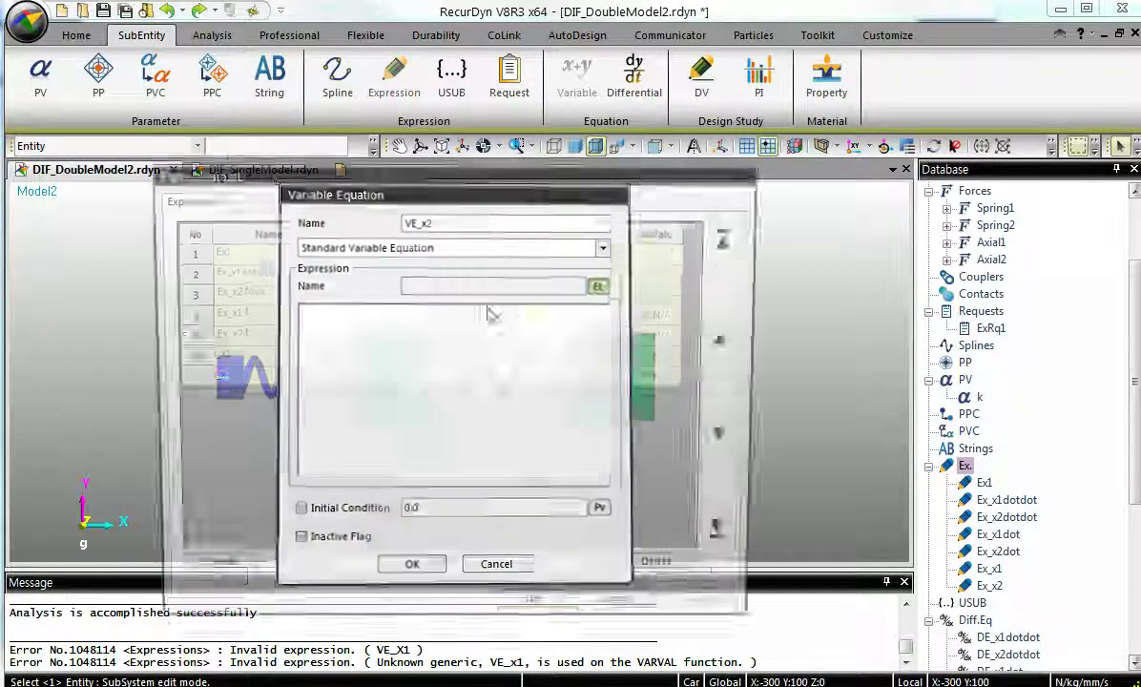
left_click(286, 376)
left_click(536, 617)
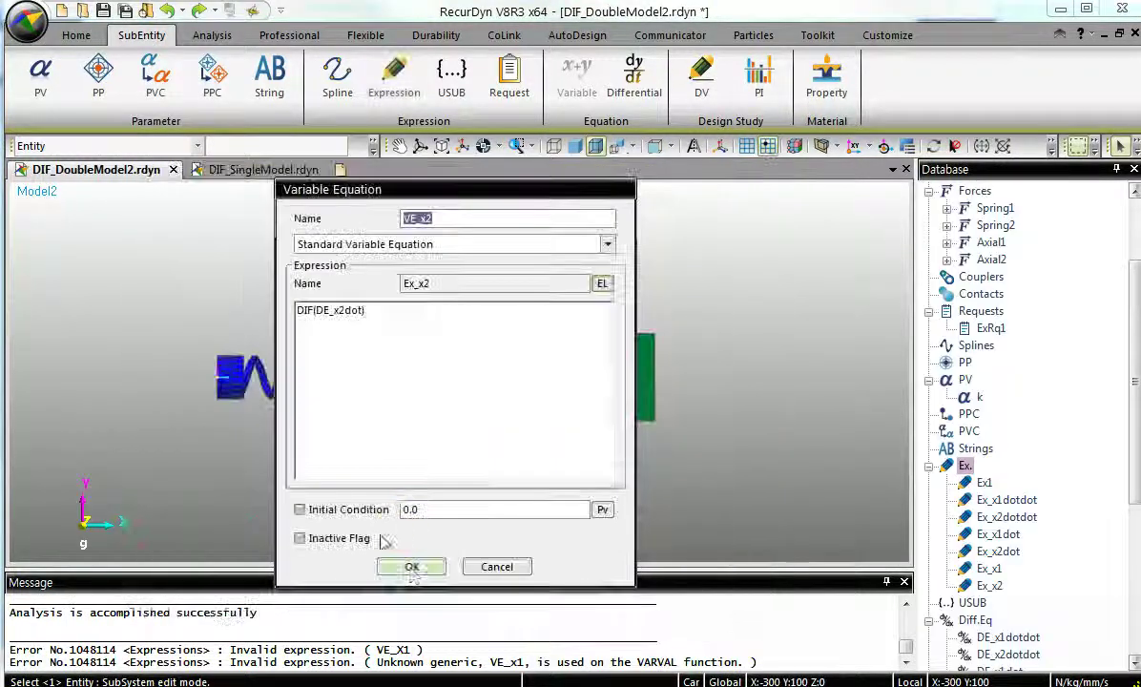
left_click(412, 567)
left_click(658, 582)
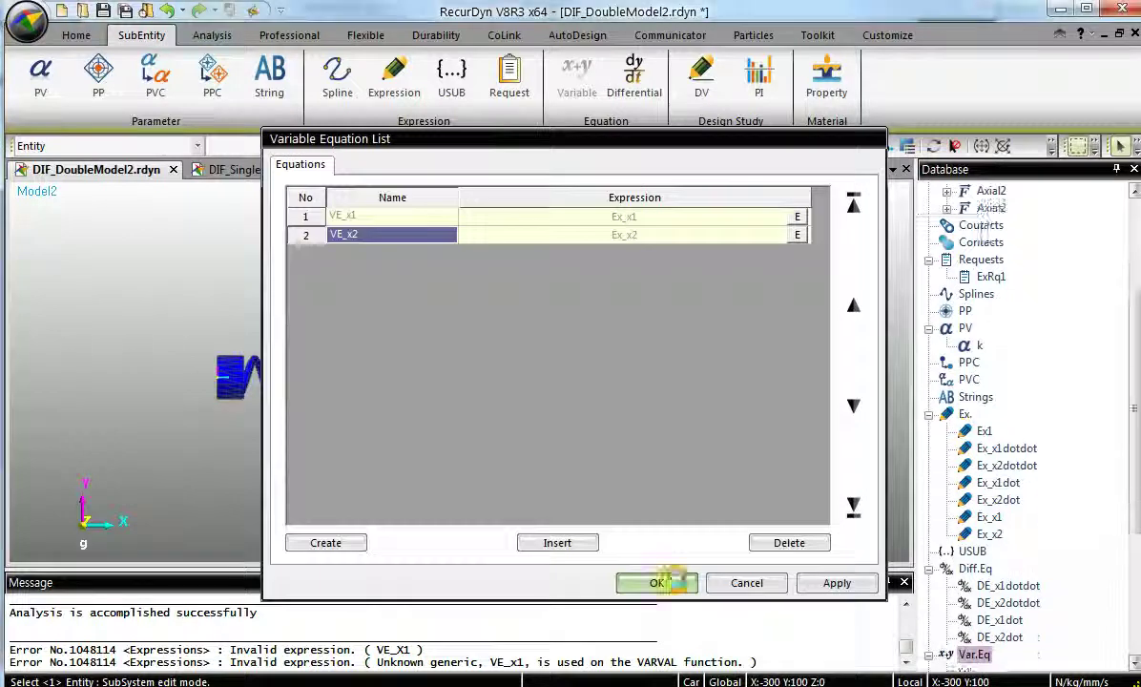
Replace the formula of the Ex_x1dotdot expression with 0.01*((-k-k)*VARVAL(VE_x1)+k*VARVAL(VE_x2)-1000)
left_click(1016, 417)
double_click(1016, 417)
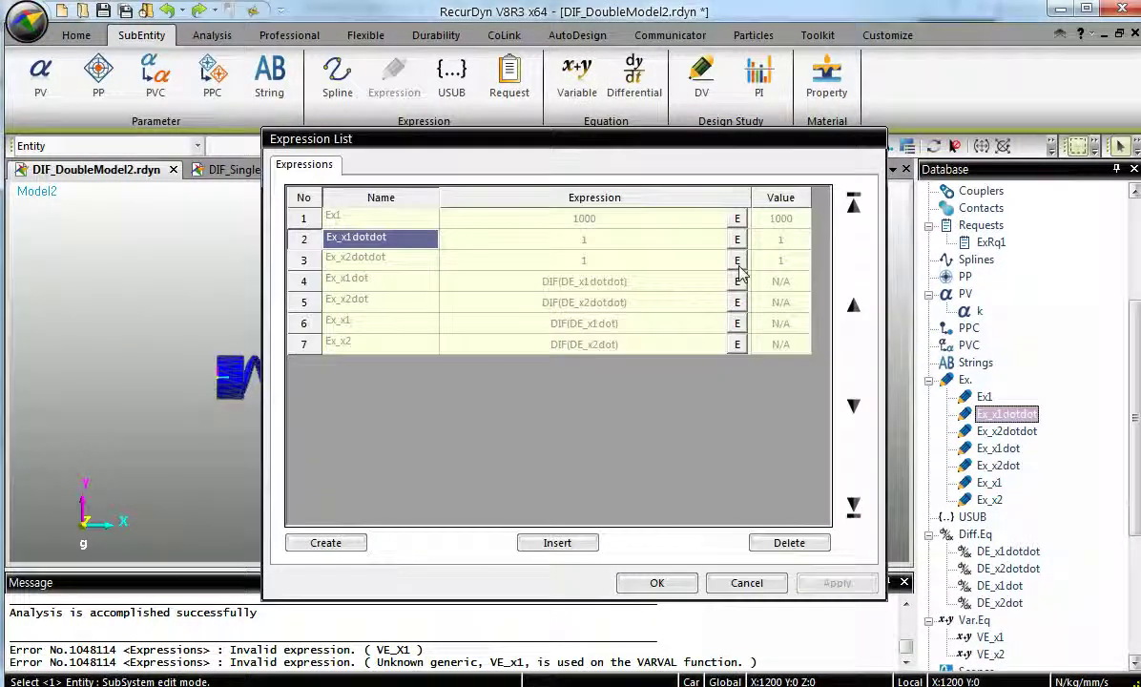
left_click(737, 240)
left_click(389, 288)
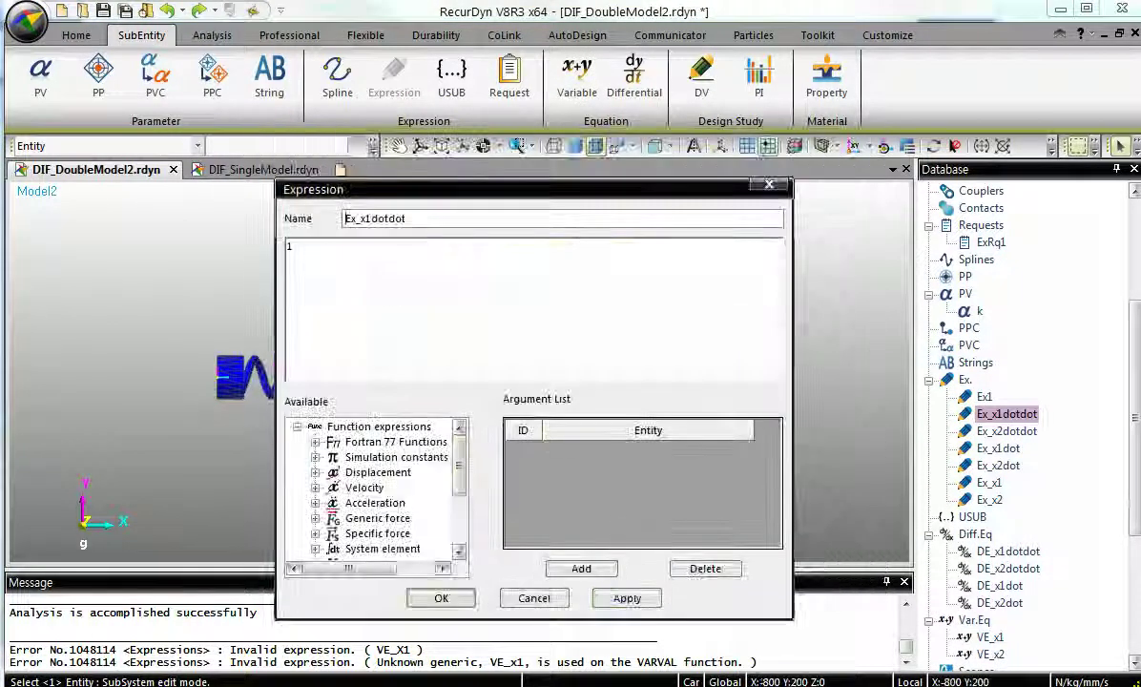
left_click(267, 241)
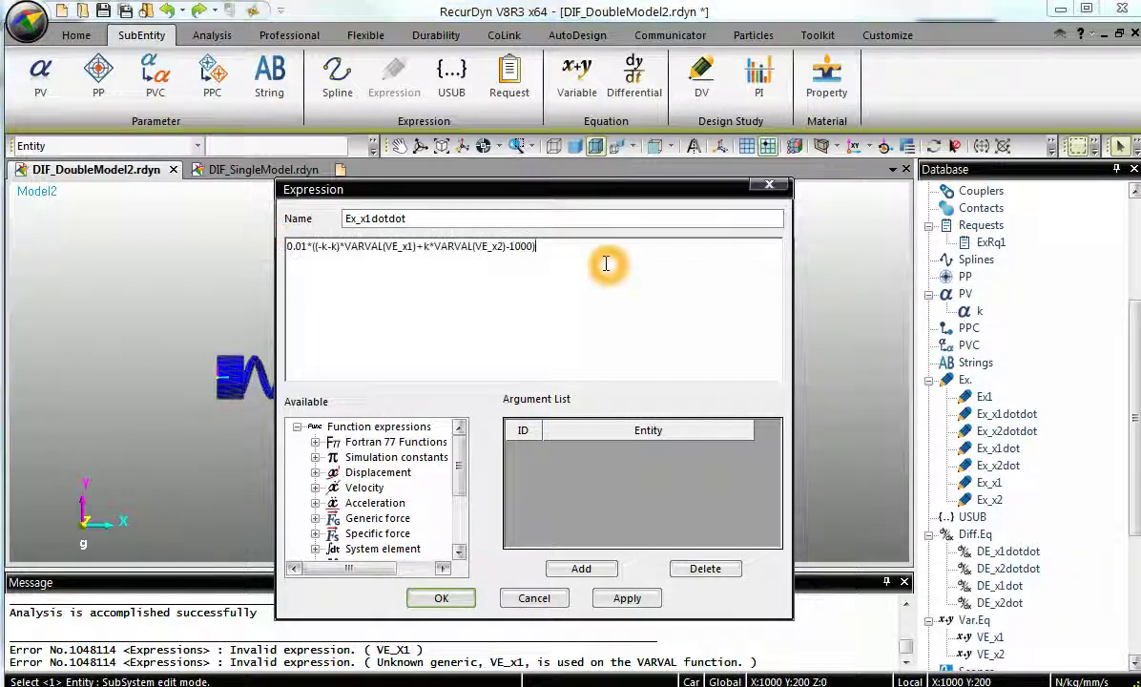
left_click(441, 598)
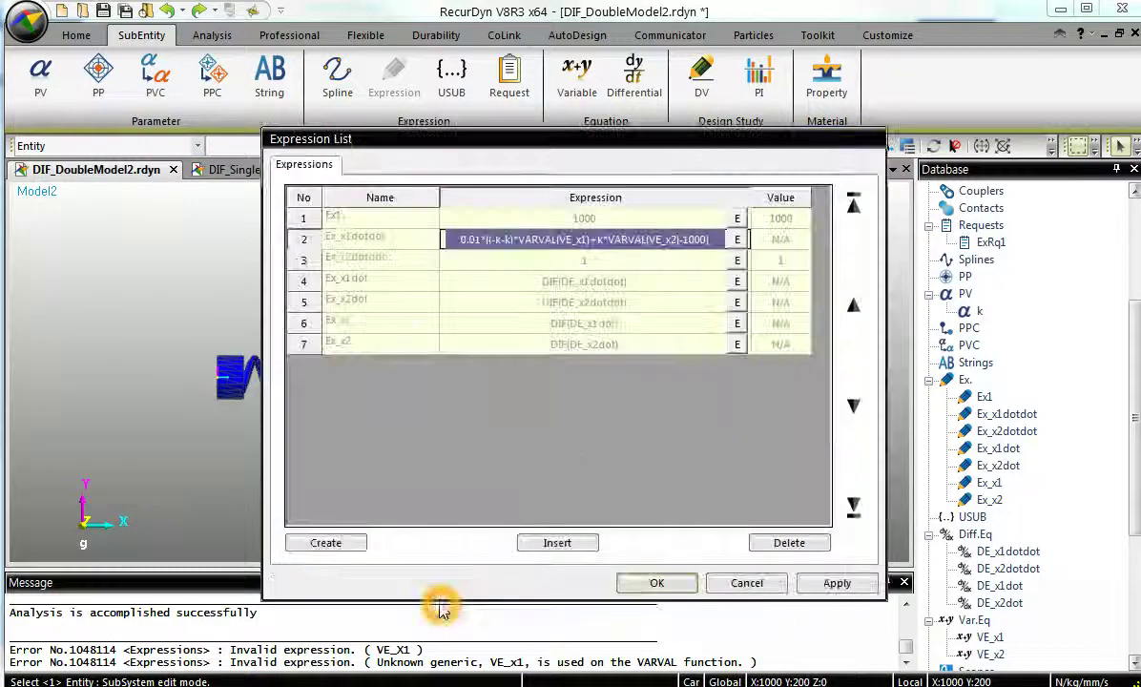
Replace the formula of the Ex_x2dotdot expression with 0.01*(k*VARVAL(VE_x1)-k*VARVAL(VE_x2)+1000)
left_click(330, 541)
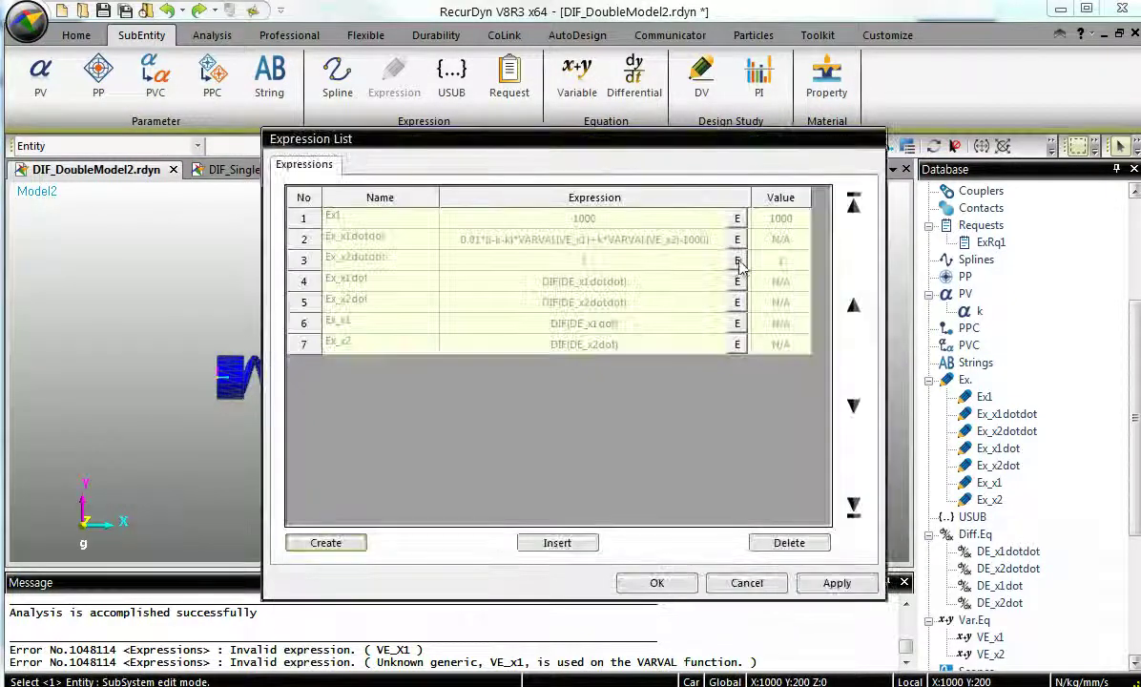
left_click(601, 262)
left_click(769, 262)
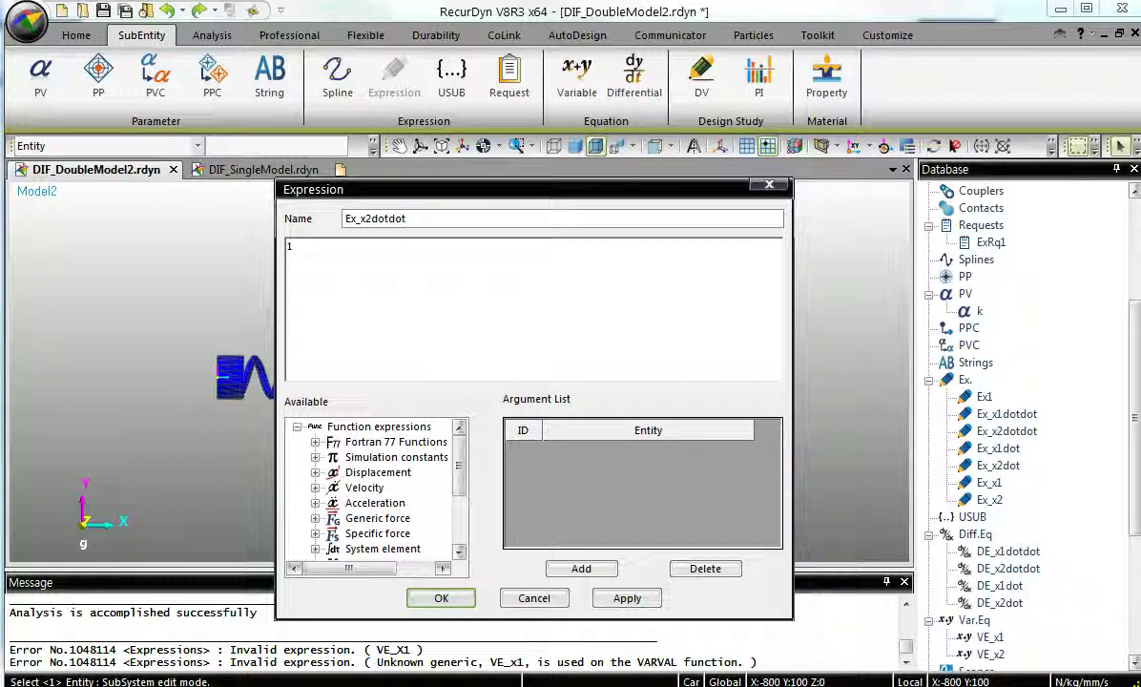
double_click(311, 247)
type("0.01*(k*VARVAL(VE_x1)-k*VARVAL(VE_x2)+1000)")
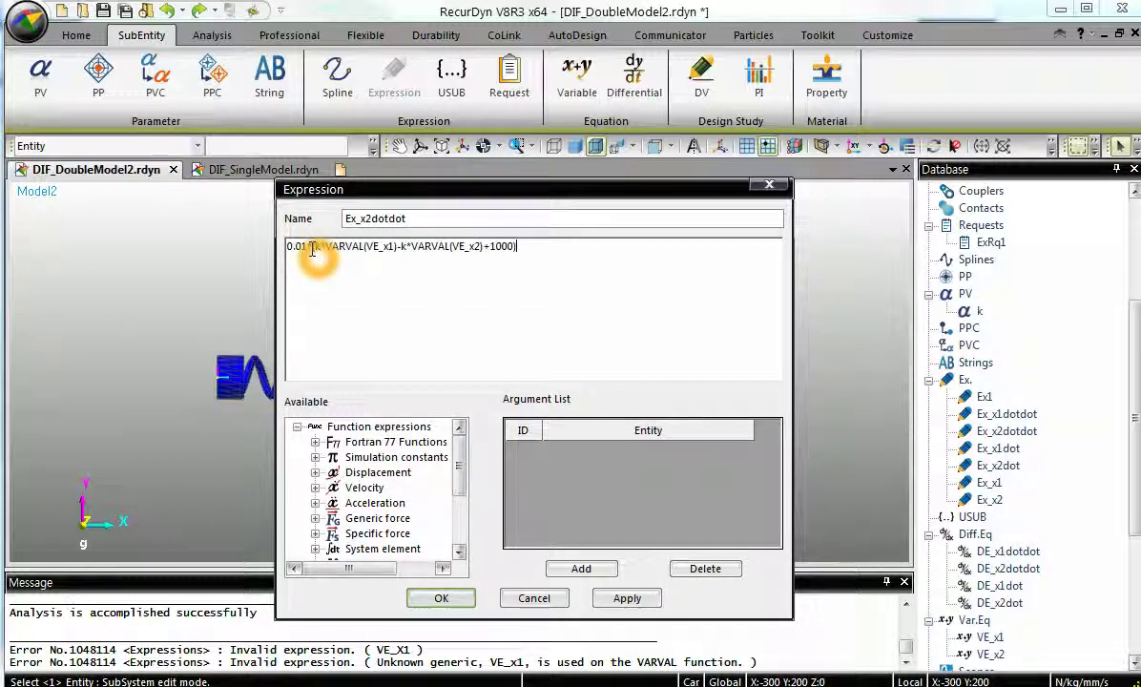
Check the Ex_x2dotdot formula against the second equation on the slide, and accept the expression and the expression list
left_click_drag(467, 13, 474, 509)
left_click_drag(458, 190, 432, 418)
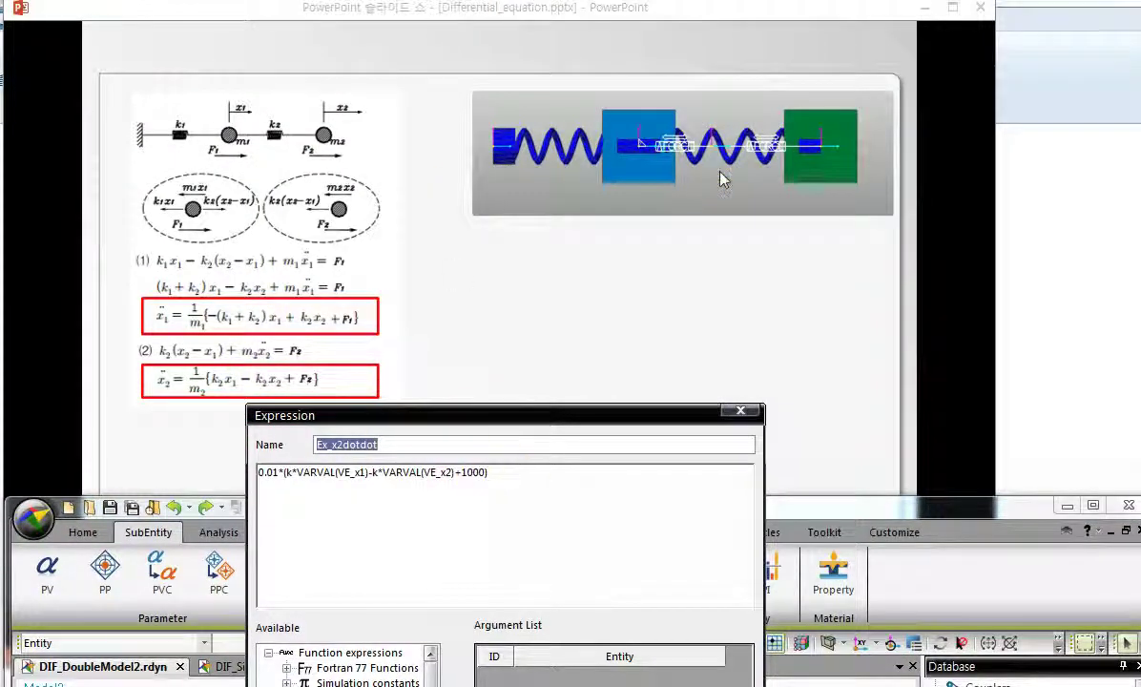
left_click_drag(967, 510, 954, 31)
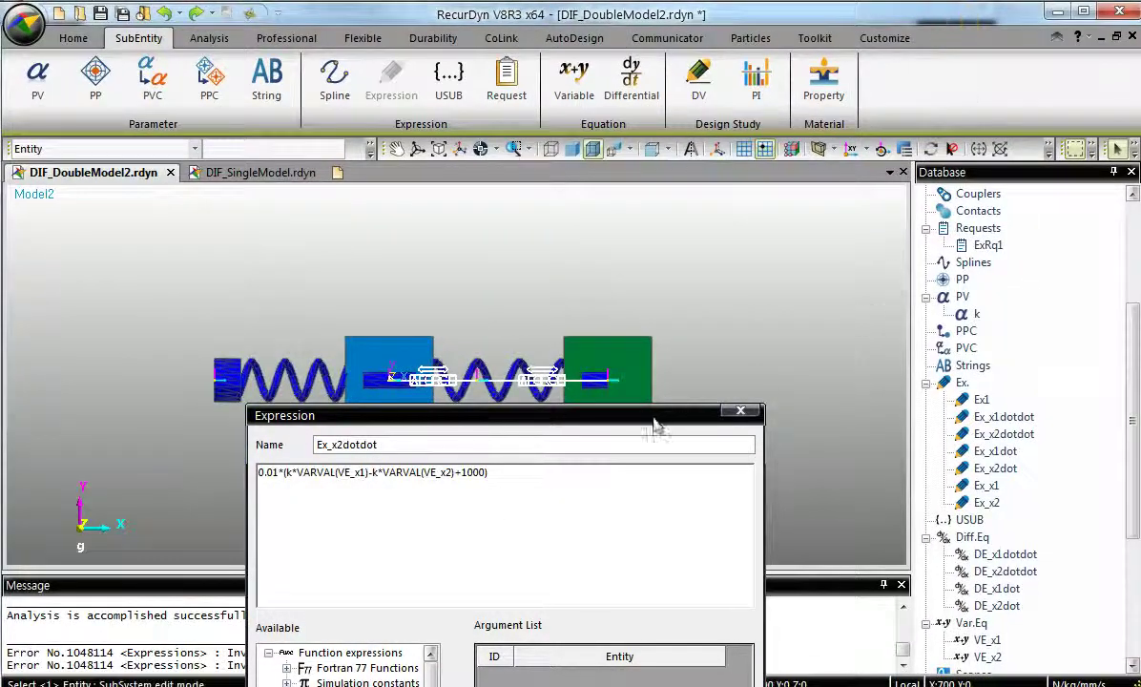
left_click_drag(658, 419, 704, 132)
left_click(467, 543)
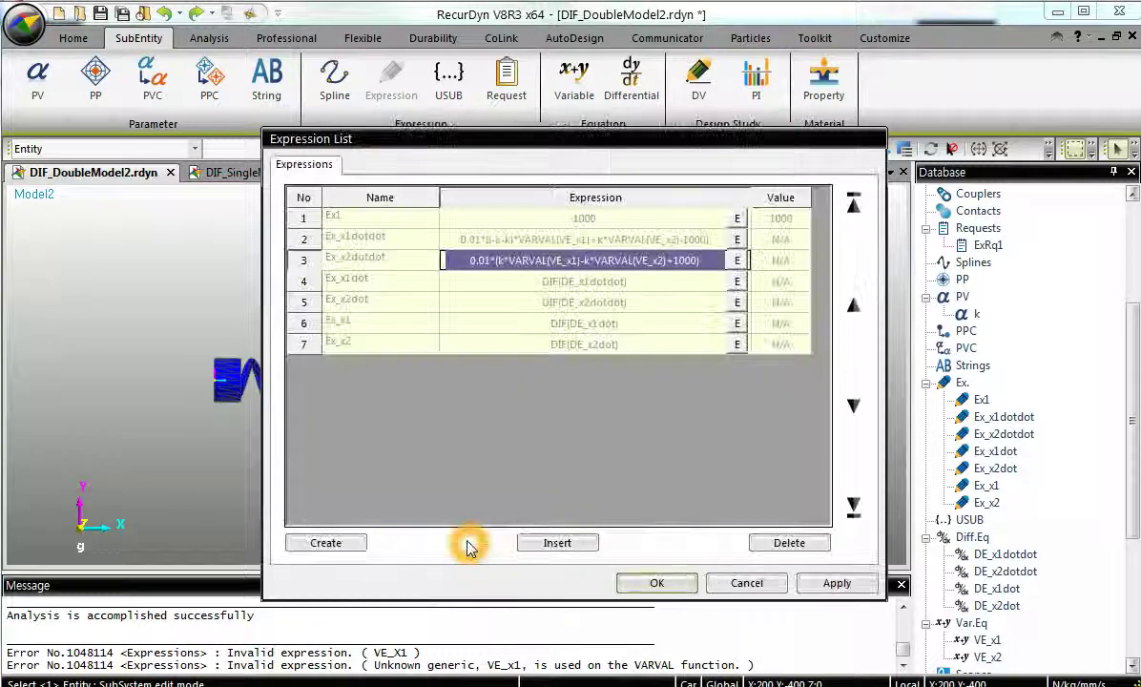
left_click(659, 583)
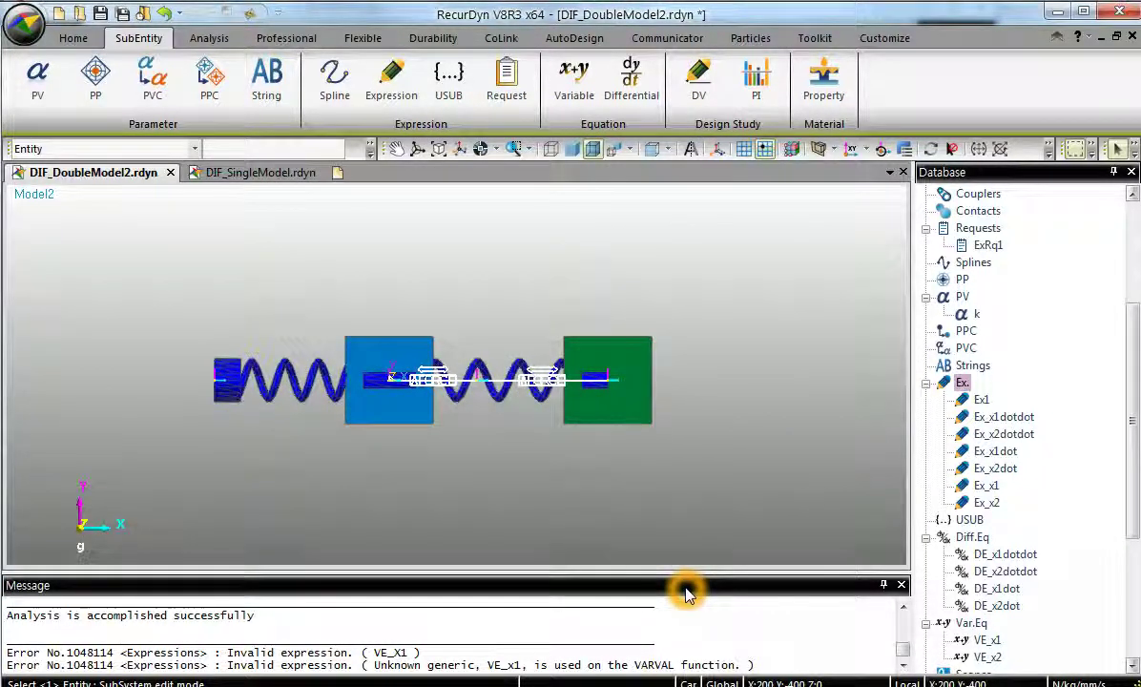
Examine the blue and green bodies and the VE_x1 and VE_x2 variable equations in the database
left_click(364, 368)
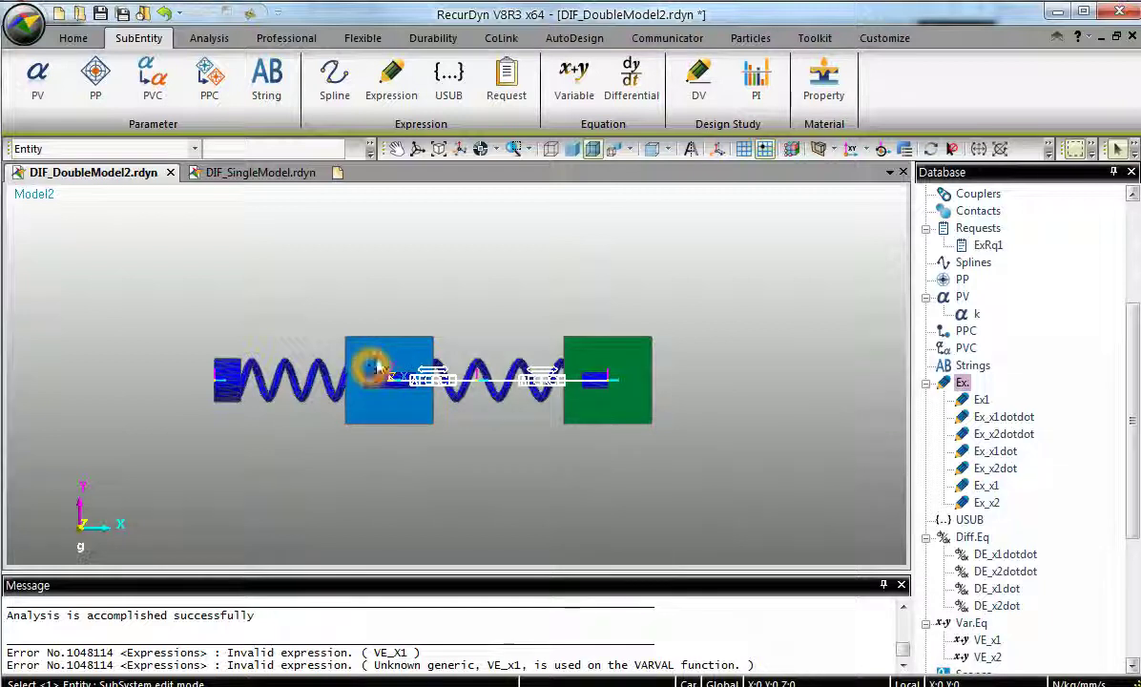
left_click(621, 357)
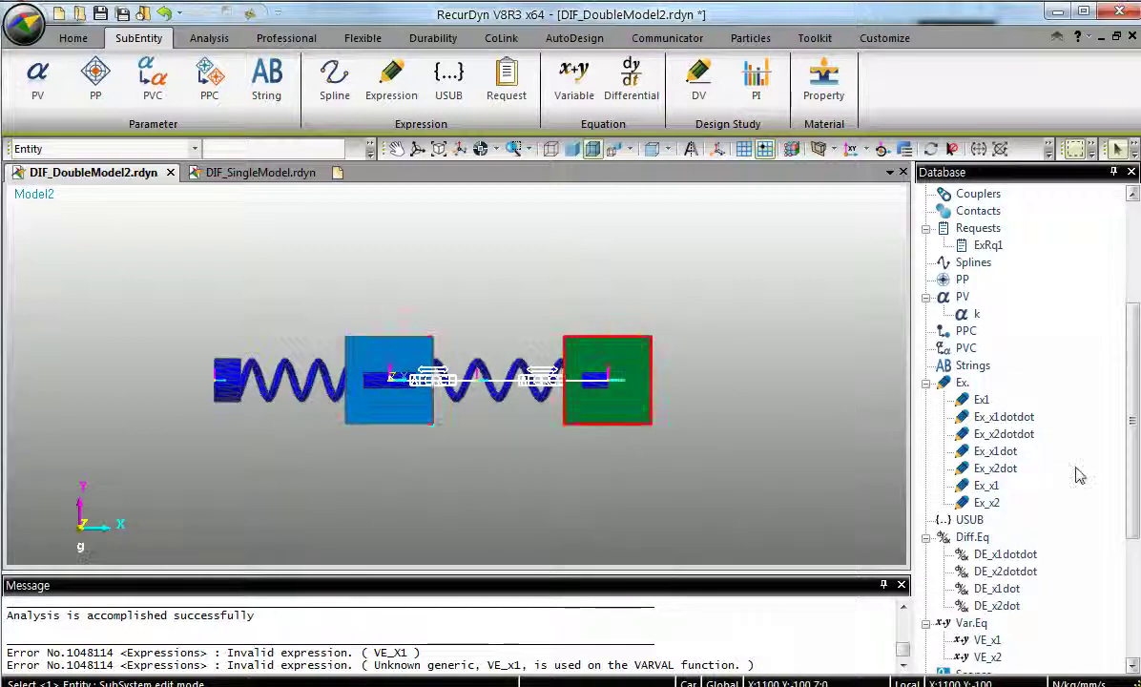
scroll(1019, 461, "down", 2)
left_click(987, 571)
left_click(998, 592)
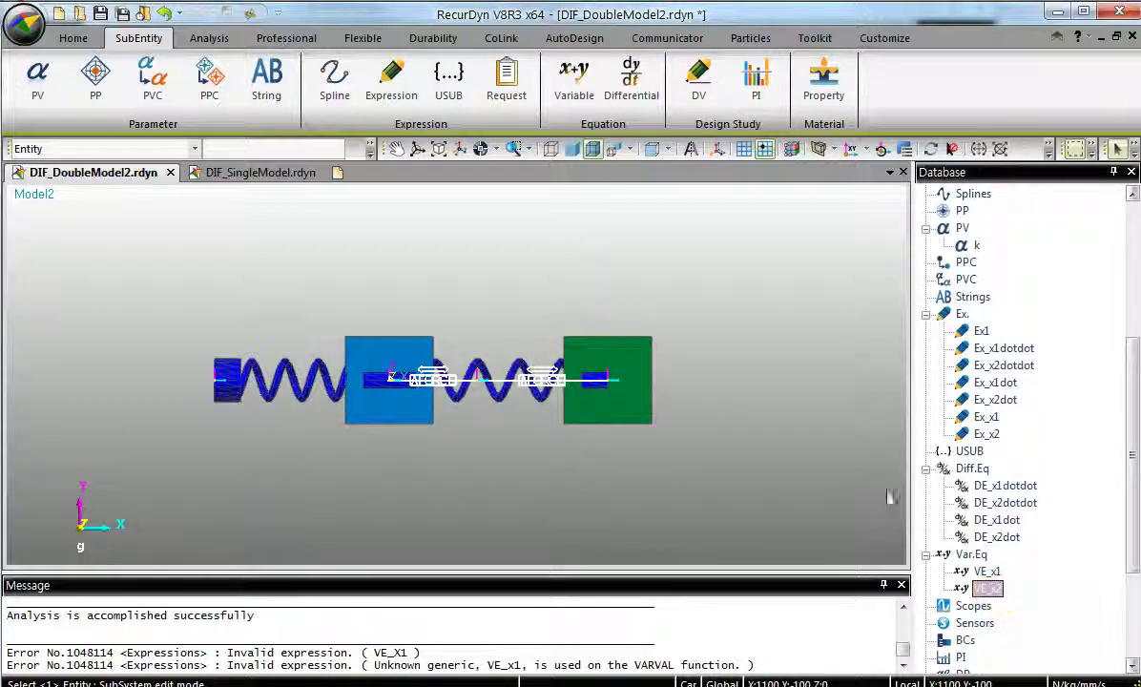
left_click(989, 573)
left_click(992, 589)
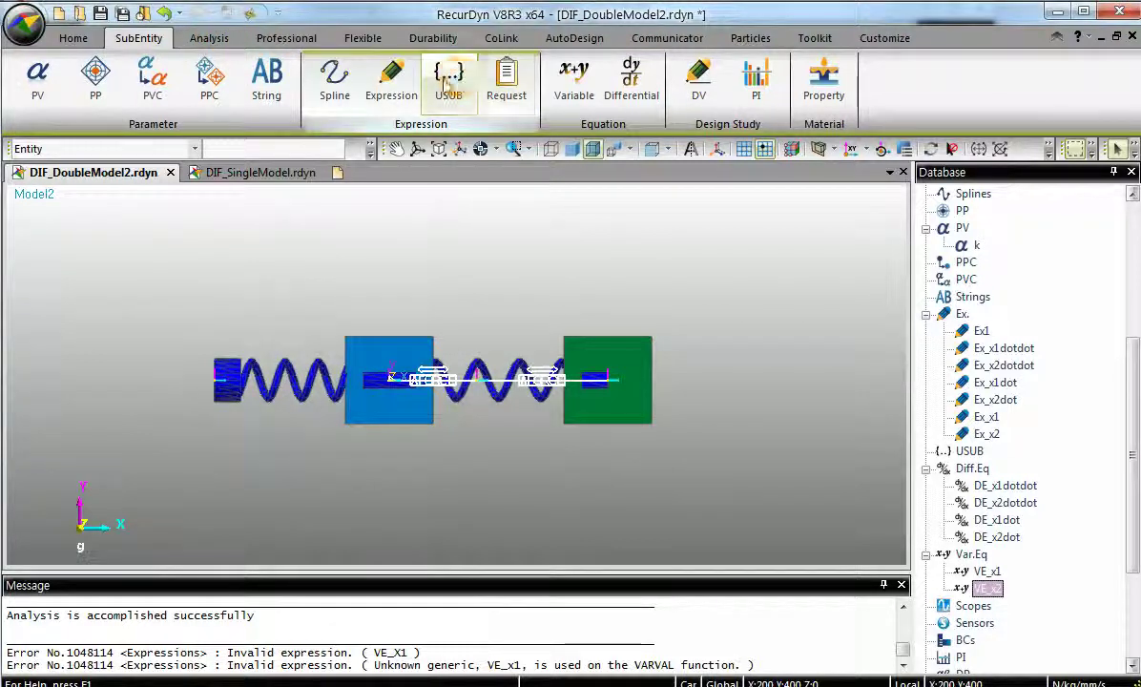
Create an expression named Ex_x1mm with the formula VARVAL(VE_x1)*1000
left_click(393, 82)
left_click(334, 552)
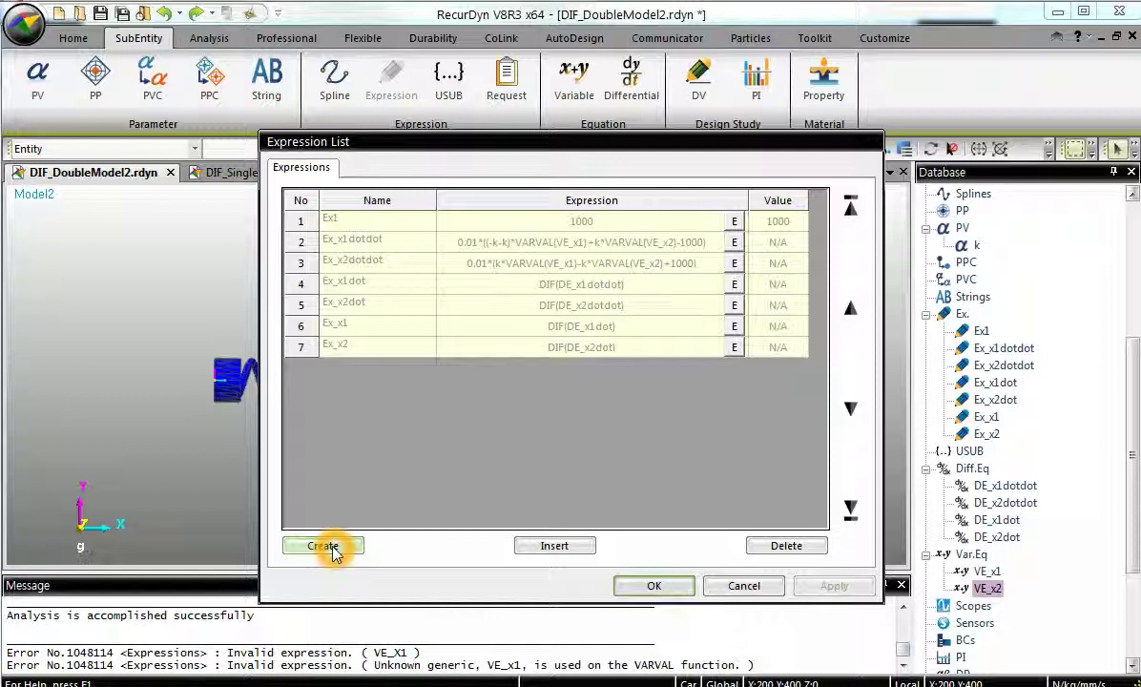
left_click(432, 276)
type("VARVAL(VE_x1)*1000")
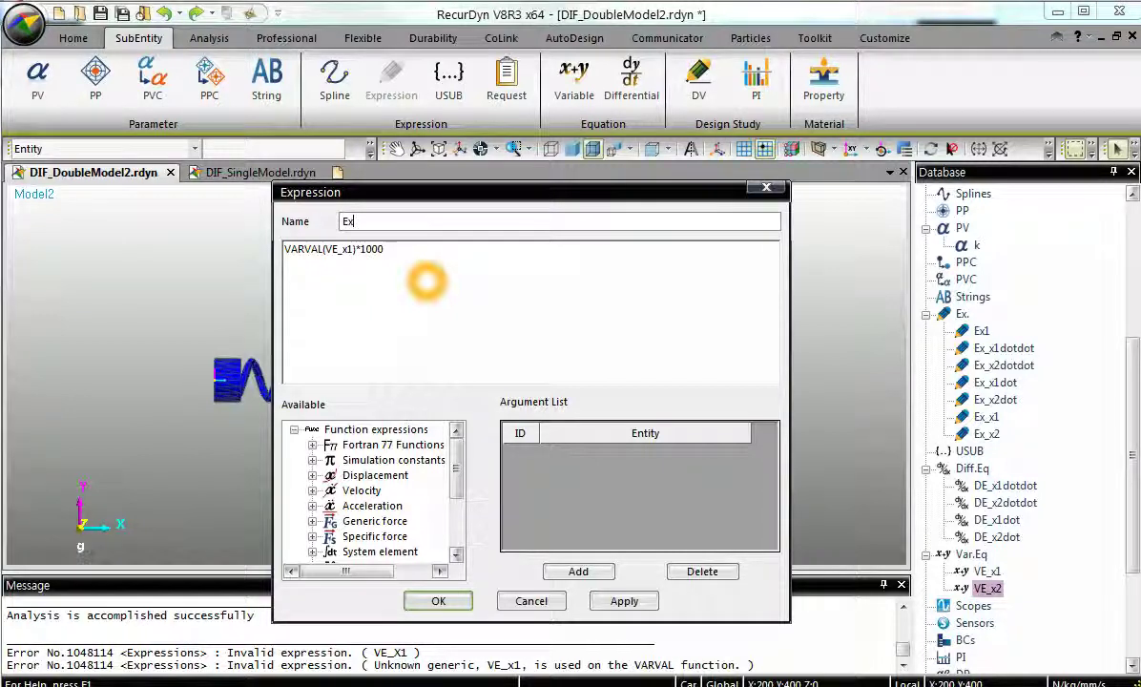
left_click(438, 601)
Create an expression named Ex_x2mm with the formula VARVAL(VE_x2)*1000+500, and accept the expression list
left_click(345, 552)
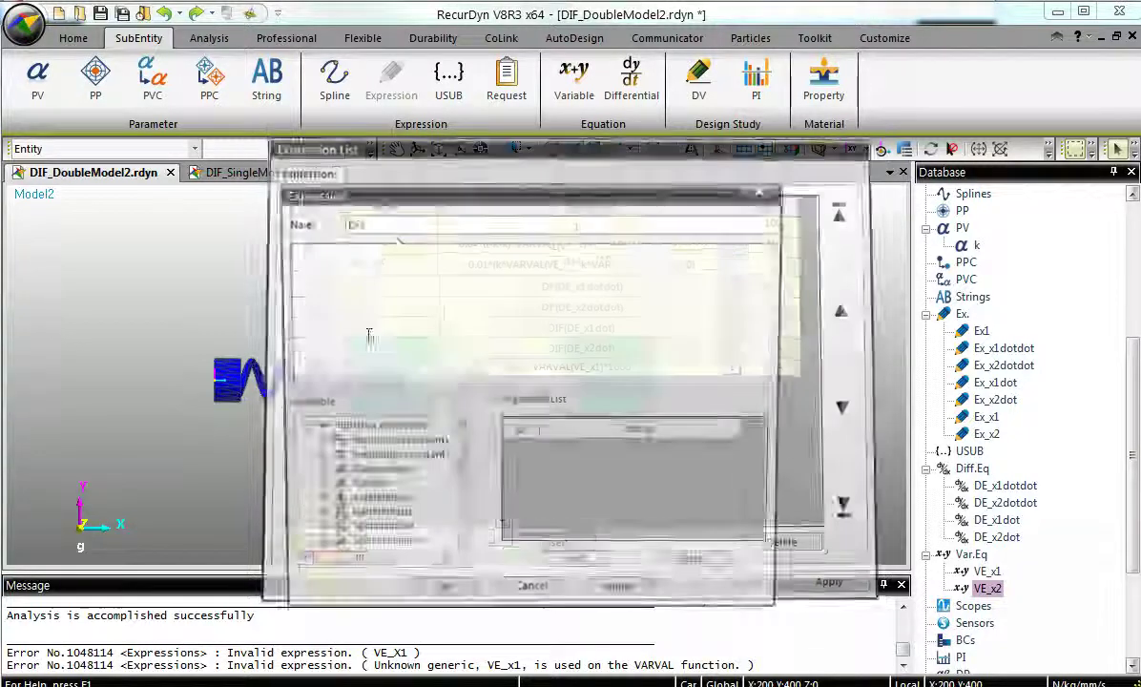
left_click(397, 223)
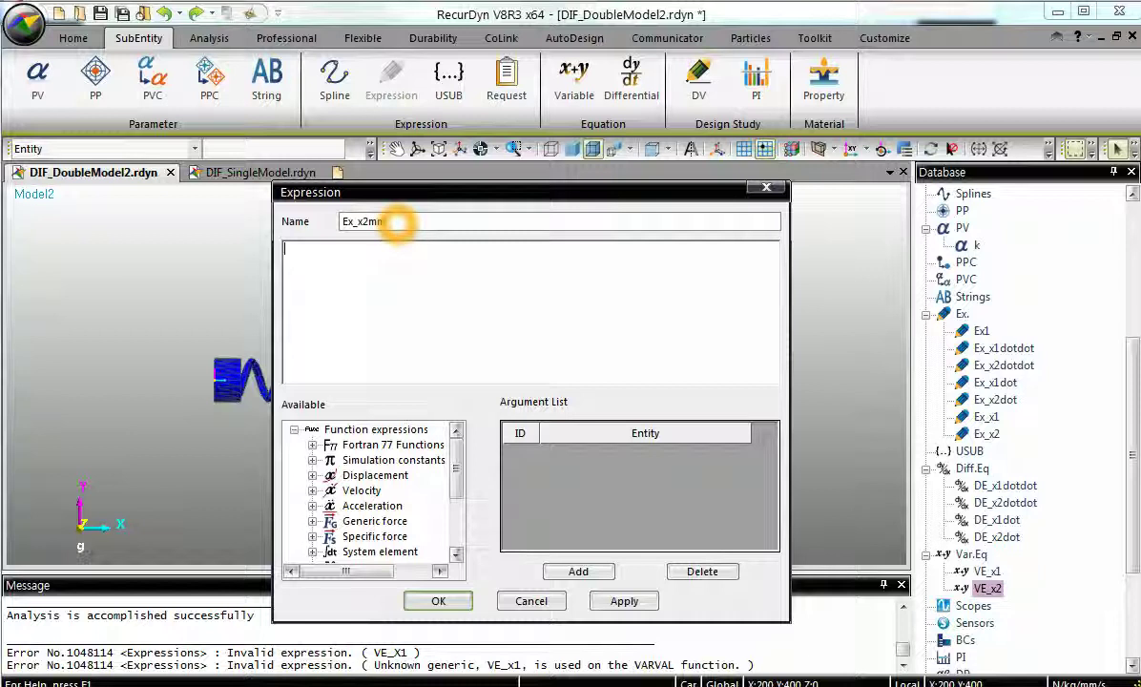
left_click(417, 296)
type("VARVAL(VE_x2")
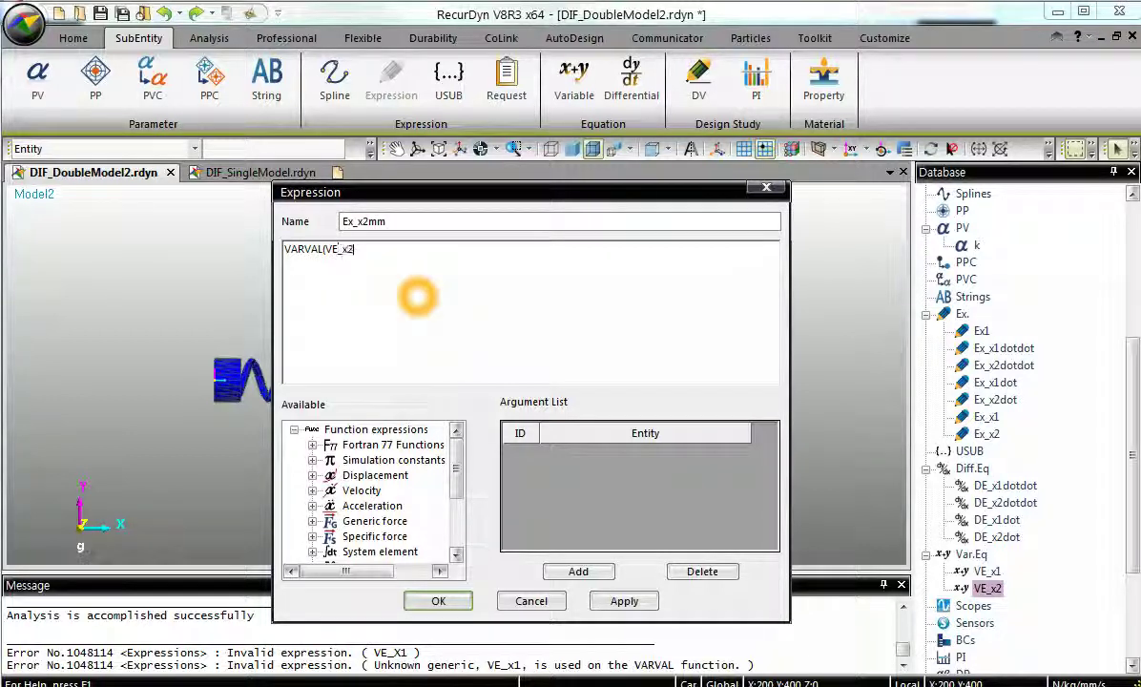
type(")*1000+500")
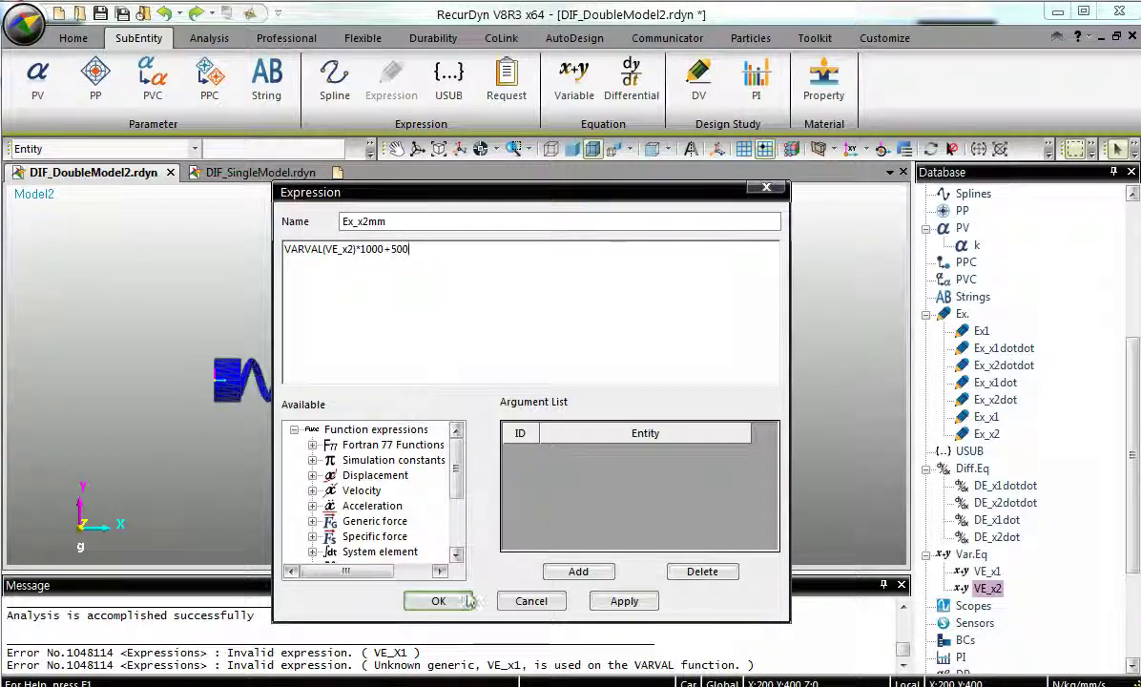
left_click(467, 601)
left_click(635, 583)
left_click(609, 377)
left_click(612, 383)
left_click(650, 401)
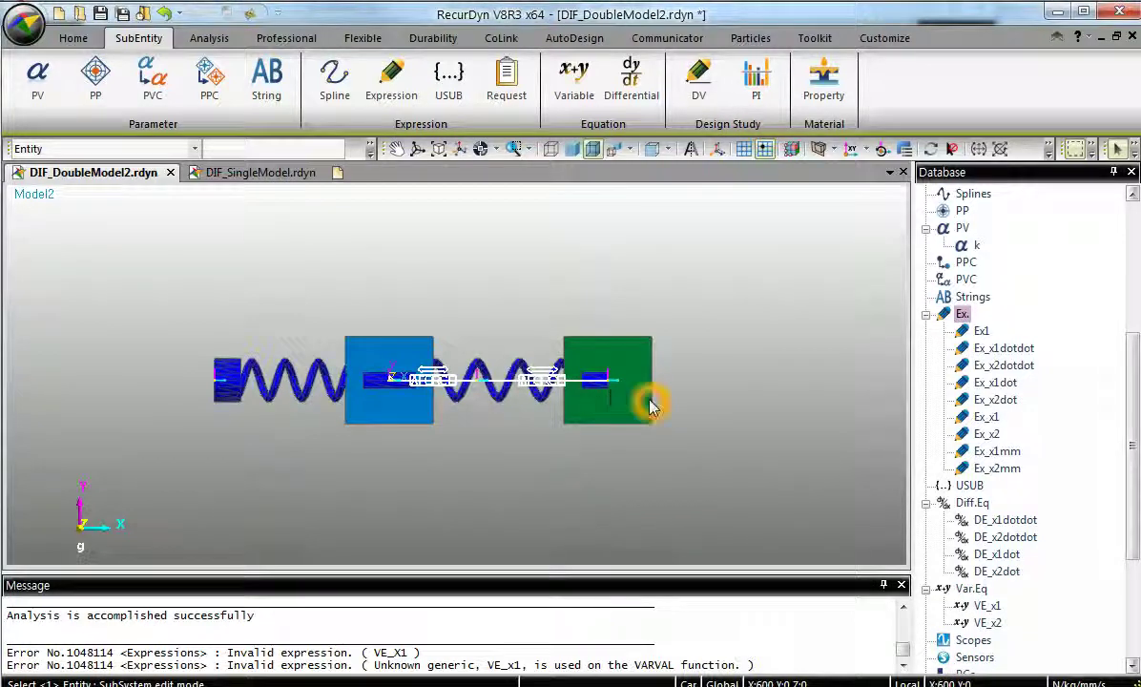
Assign Ex_x1mm to F1 and Ex_x2mm to F2 in the ExRq1 expression request, and accept the request list
left_click(217, 46)
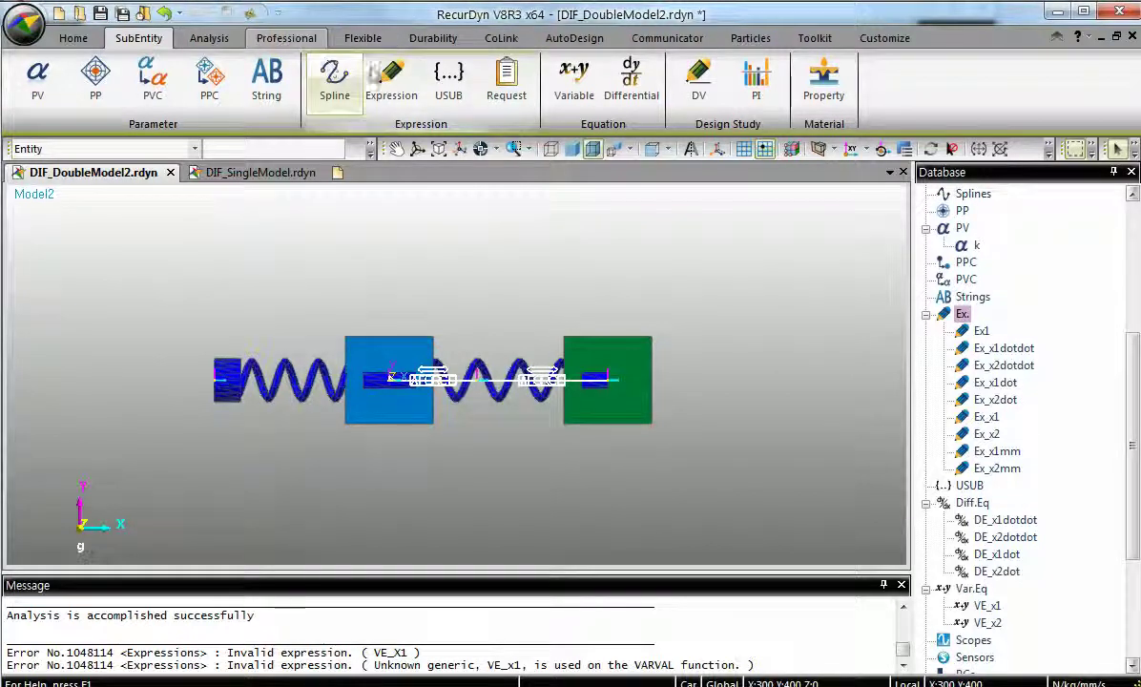
left_click(506, 82)
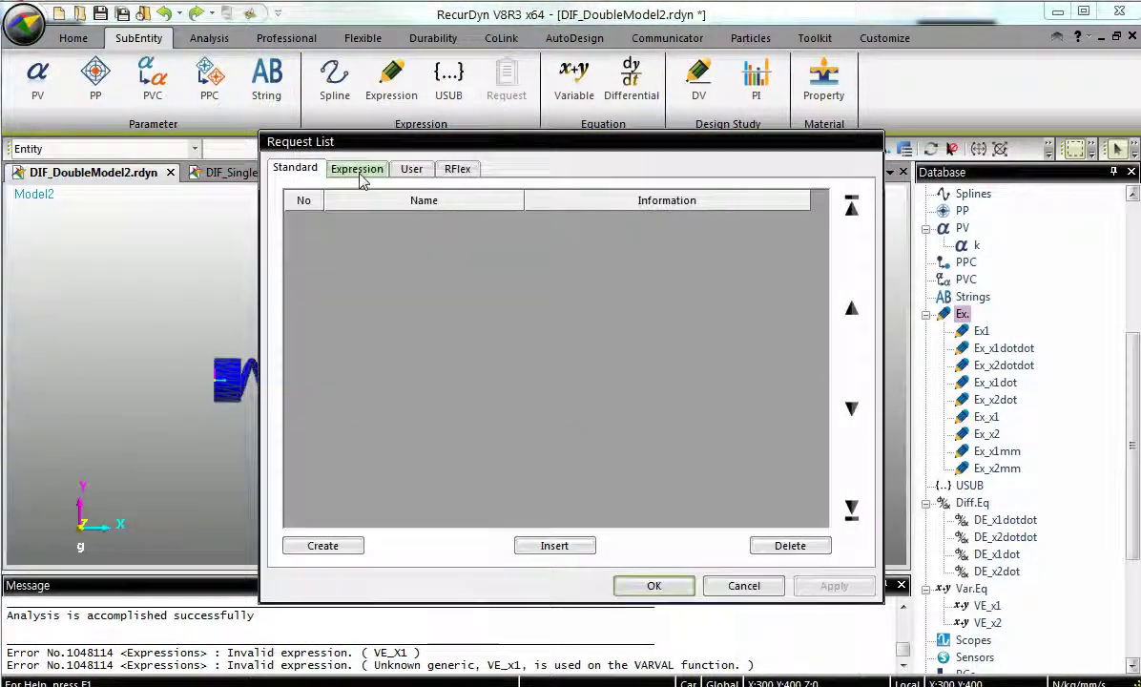
left_click(357, 169)
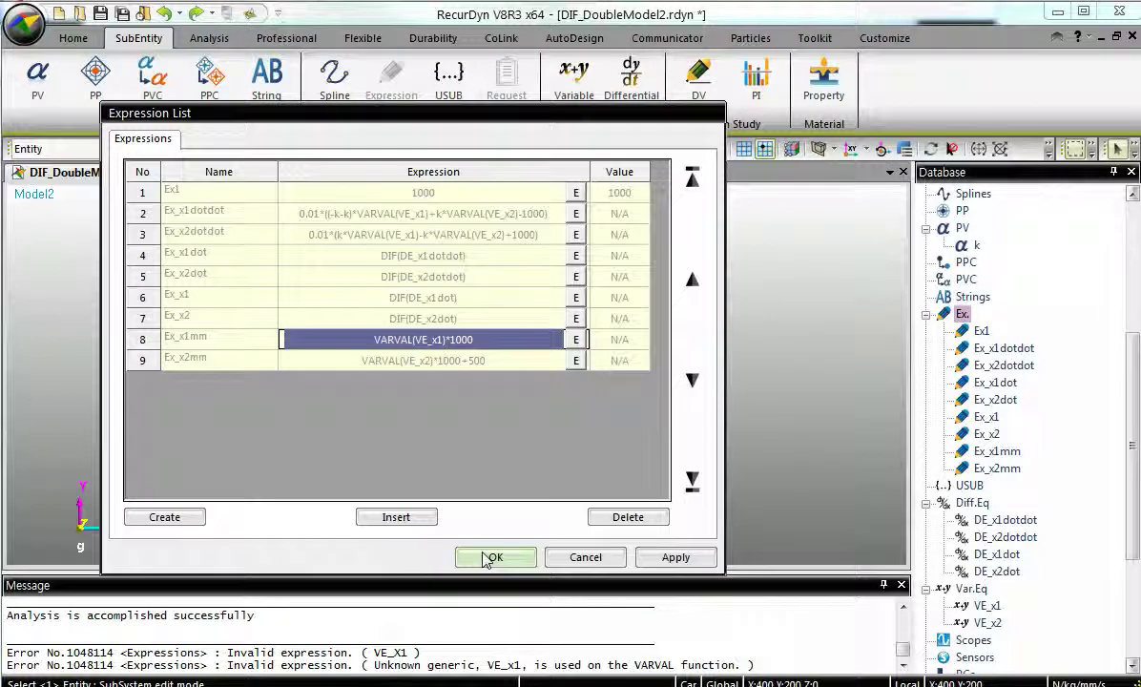
left_click(491, 557)
left_click(523, 284)
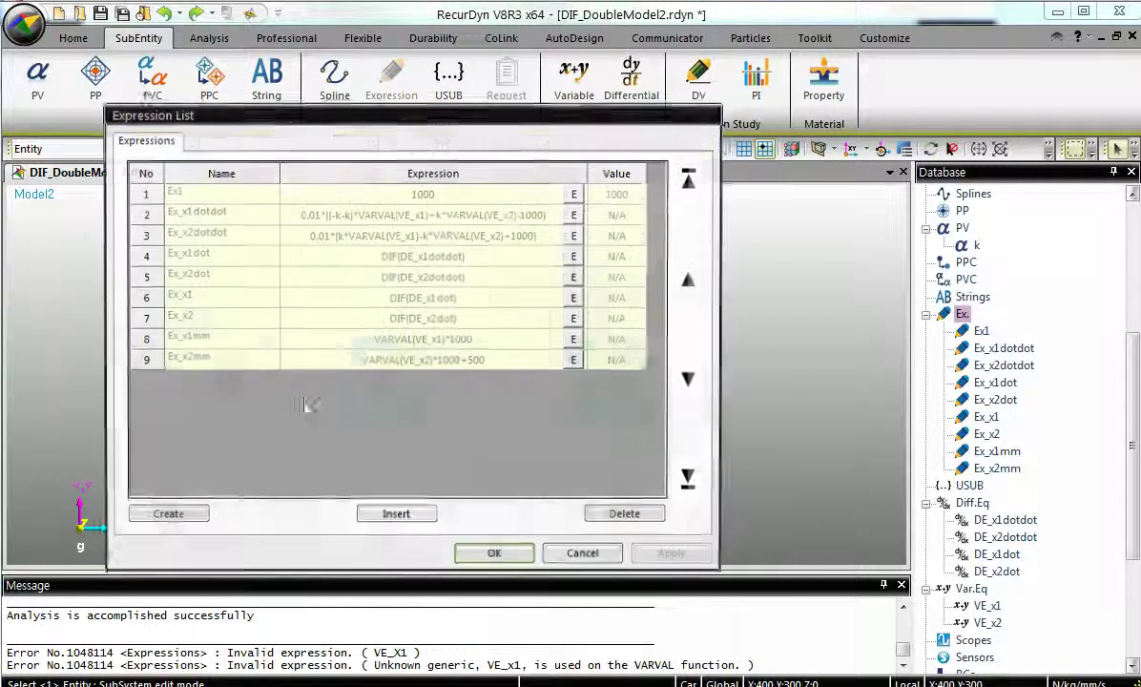
left_click(248, 358)
left_click(493, 554)
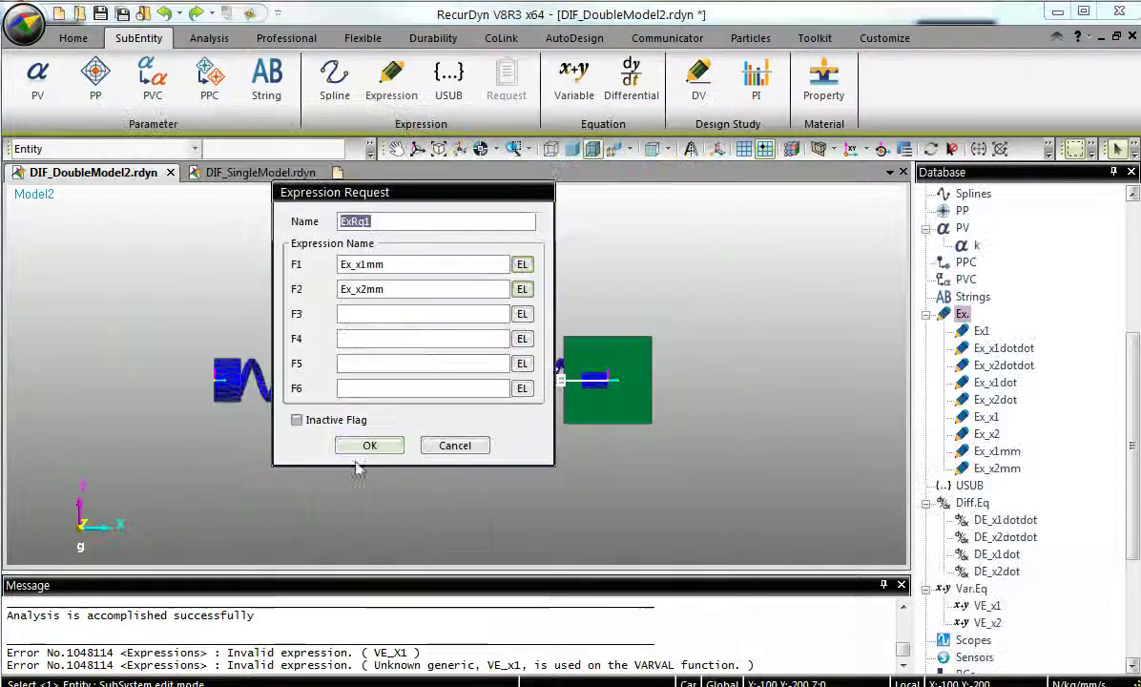
left_click(369, 445)
left_click(655, 584)
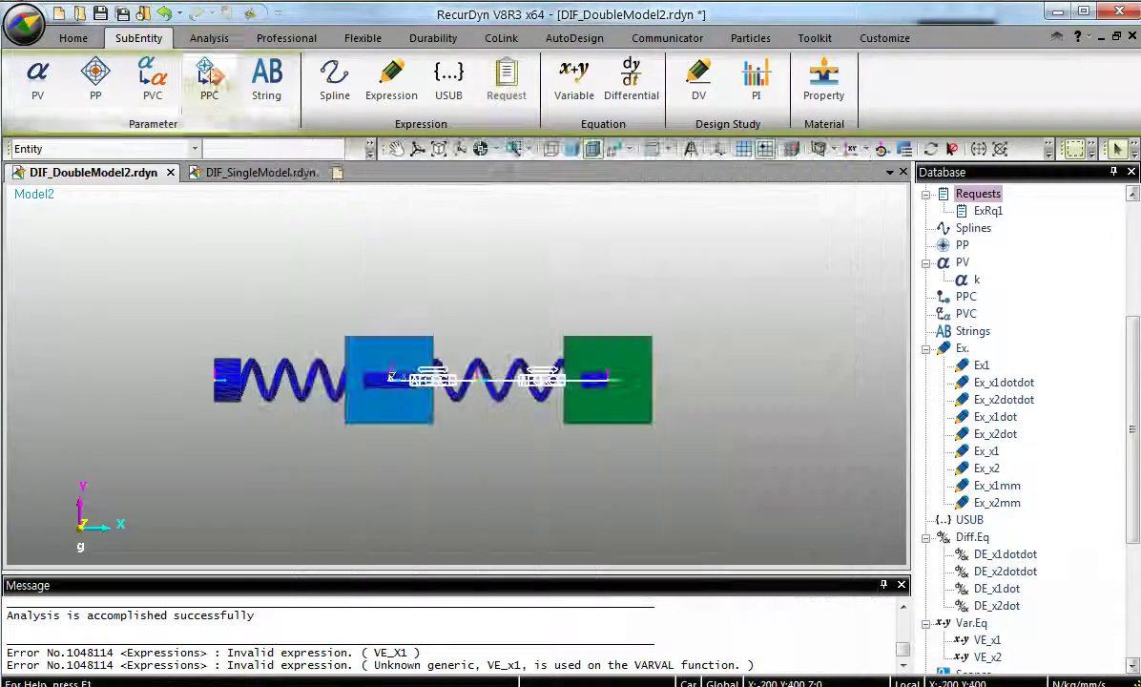
Run the dynamic/kinematic analysis of the double-mass model
left_click(209, 38)
left_click(324, 84)
key("Return")
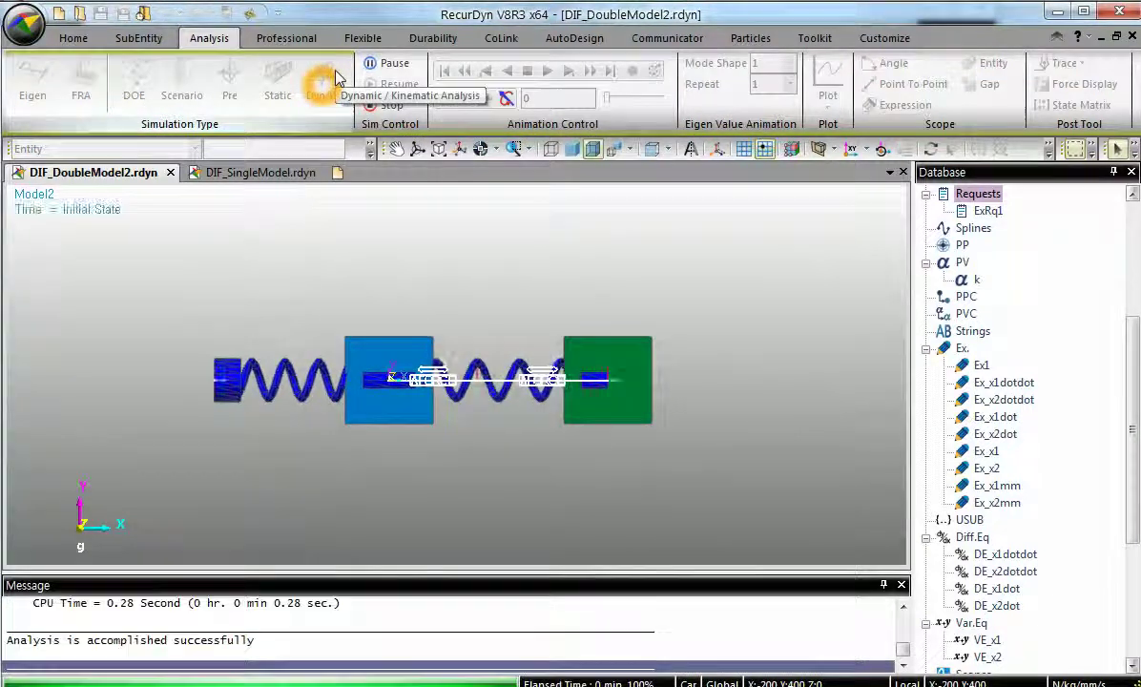
Open a new result plot and draw the Pos_TX curve of Body1
left_click(828, 84)
left_click(955, 203)
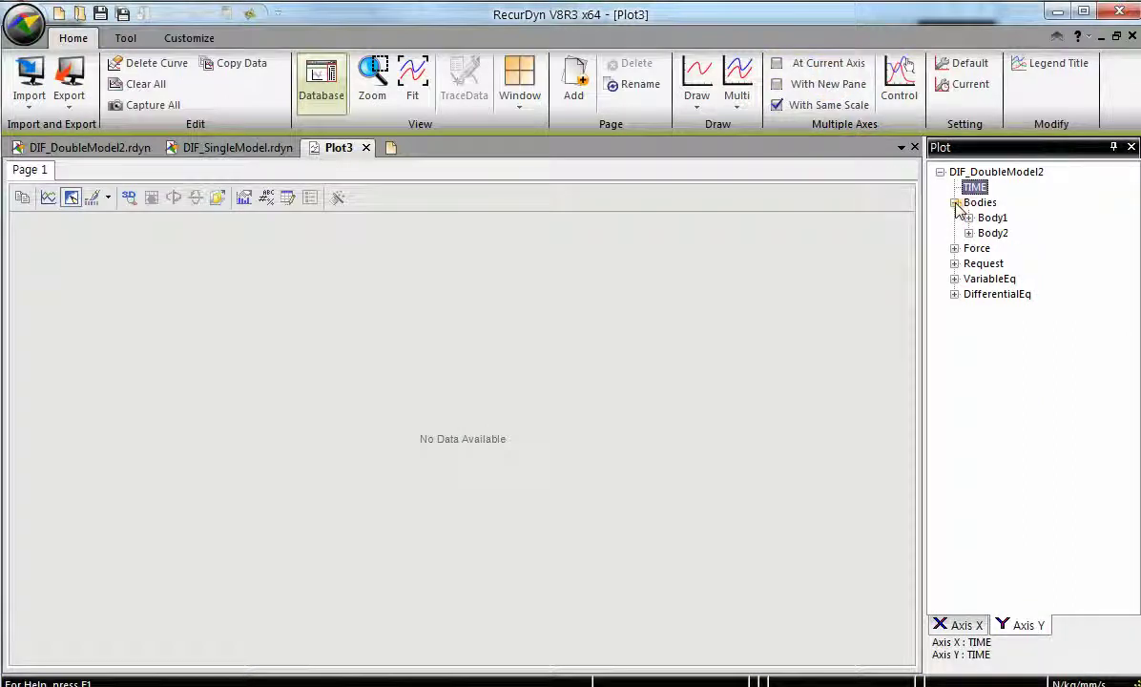
left_click(968, 218)
double_click(1008, 233)
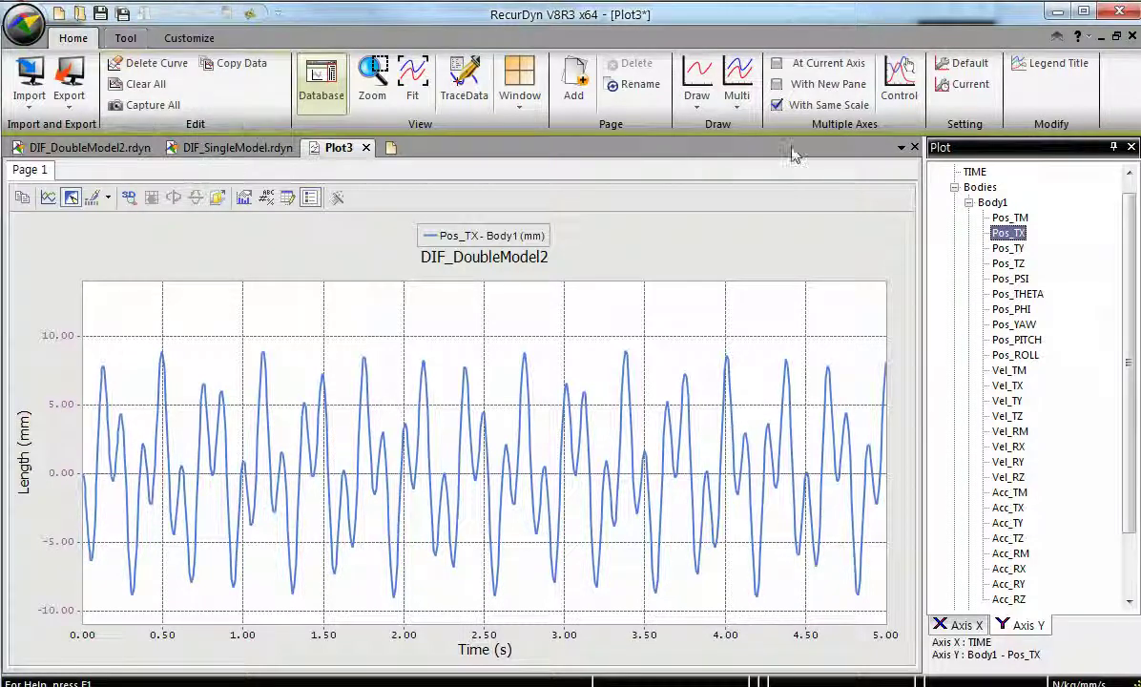
Add the F1(Ex_x1mm) curve of the ExRq1 request to the plot
scroll(1054, 315, "down", 2)
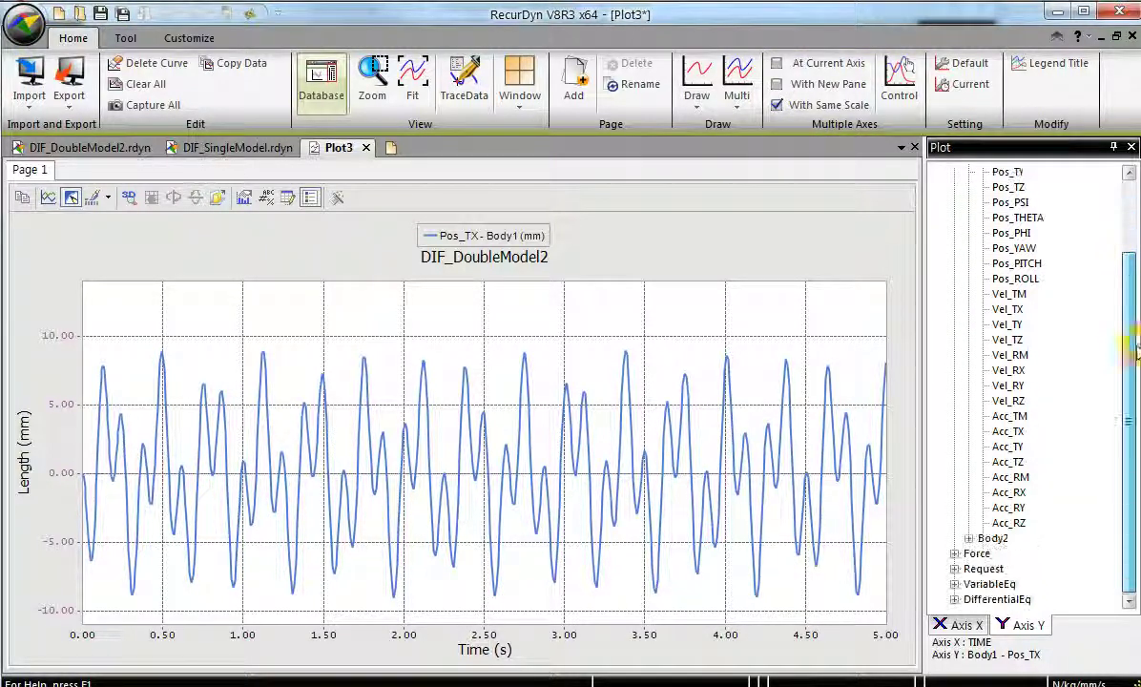
left_click(955, 569)
left_click(969, 584)
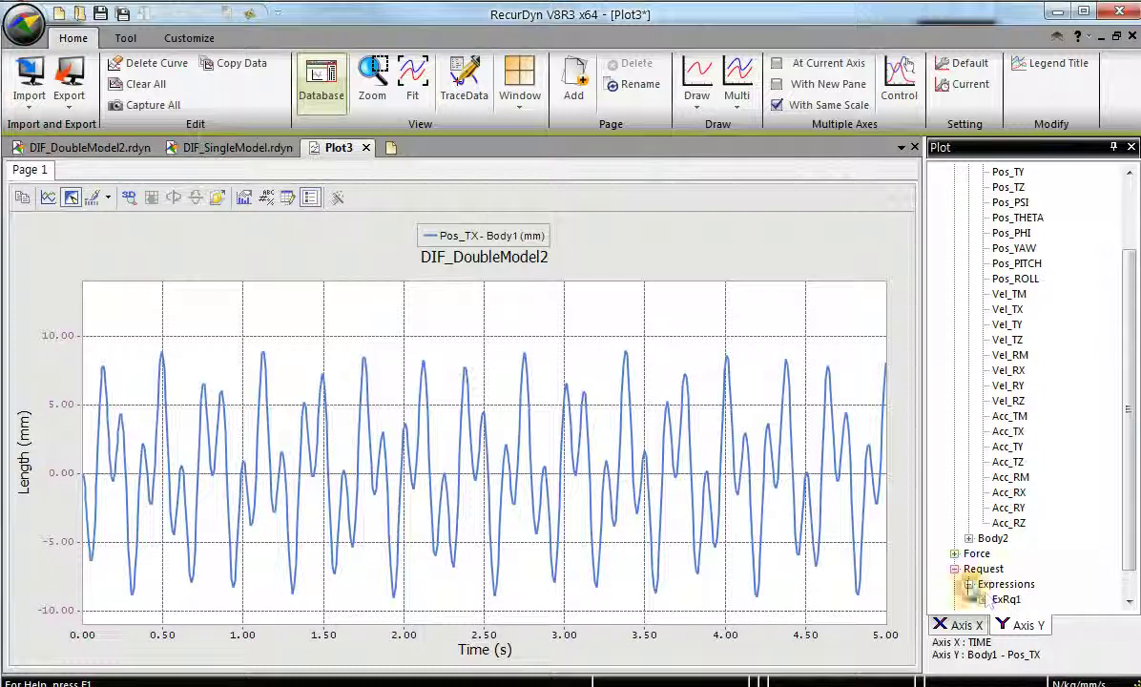
left_click(983, 599)
double_click(1033, 524)
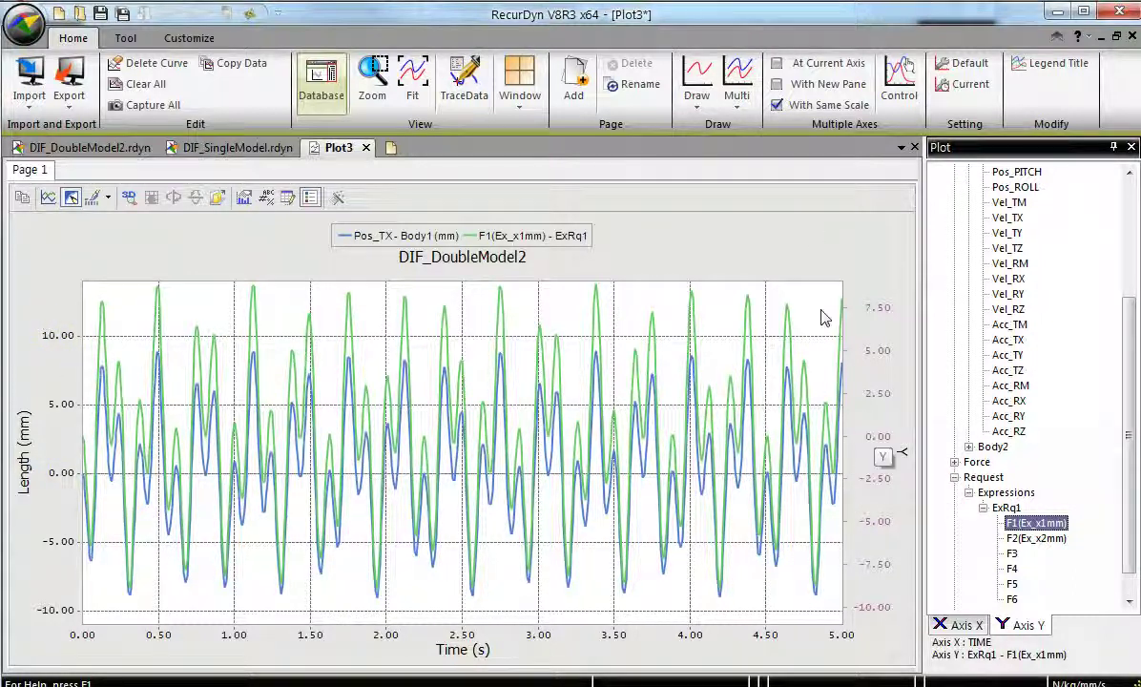
Clear the plot, and draw Body1's Pos_TX and ExRq1's F1(Ex_x1mm) together at the current axis
double_click(1054, 329)
key("Return")
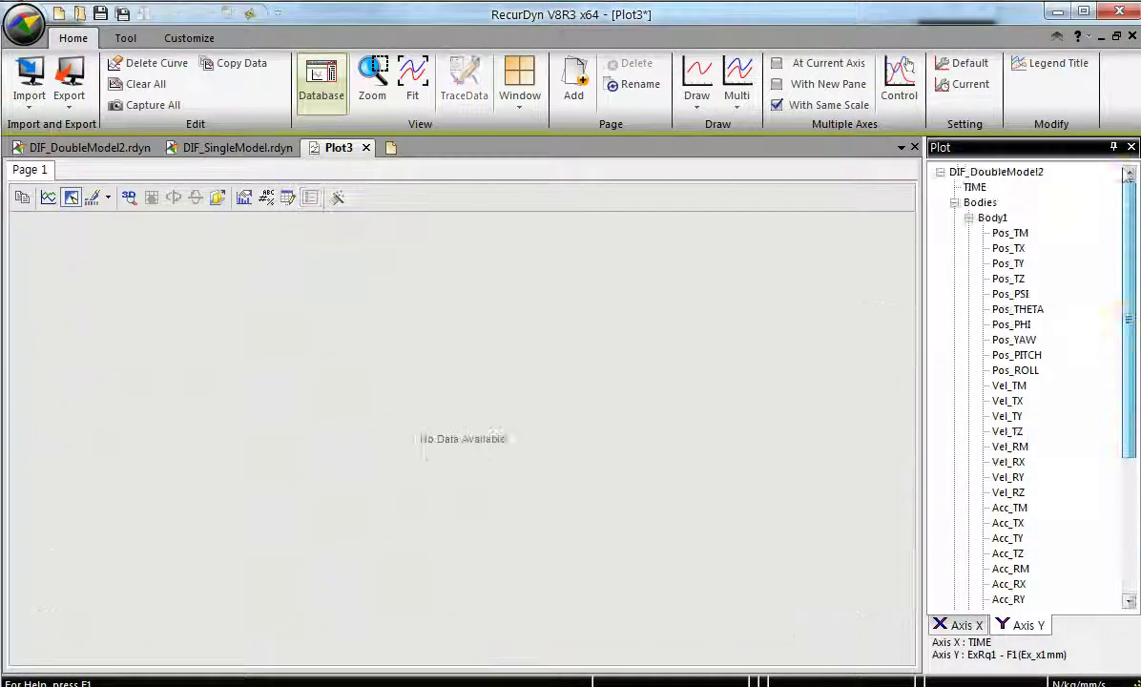
left_click(777, 64)
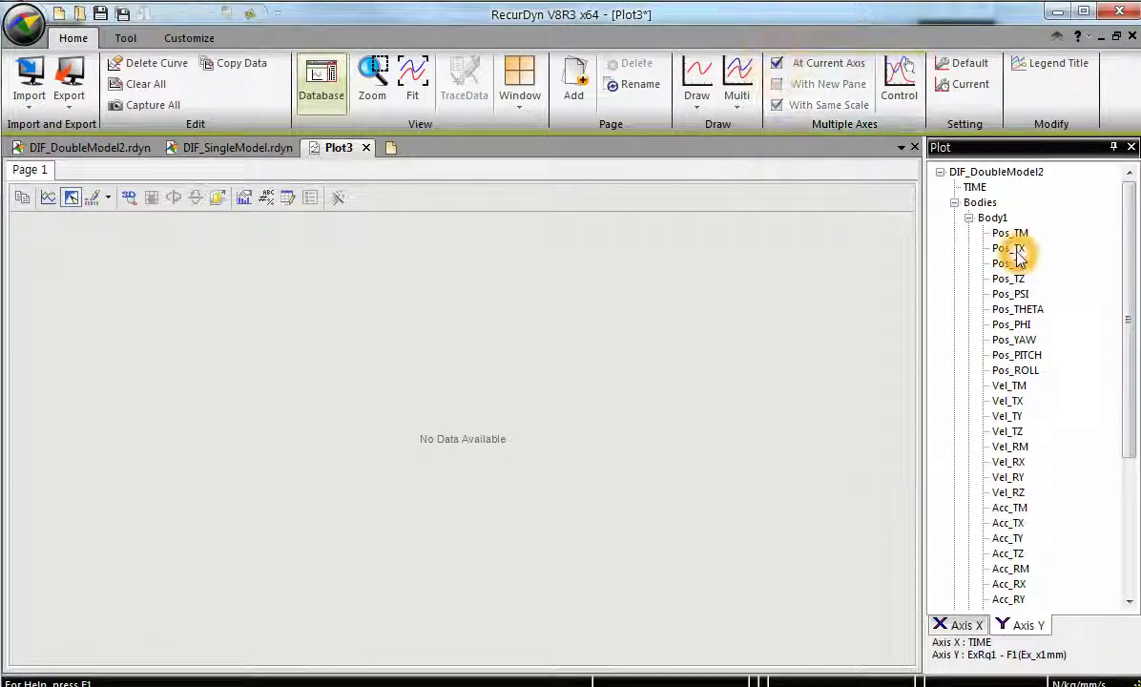
double_click(1009, 248)
left_click_drag(1129, 256, 1136, 410)
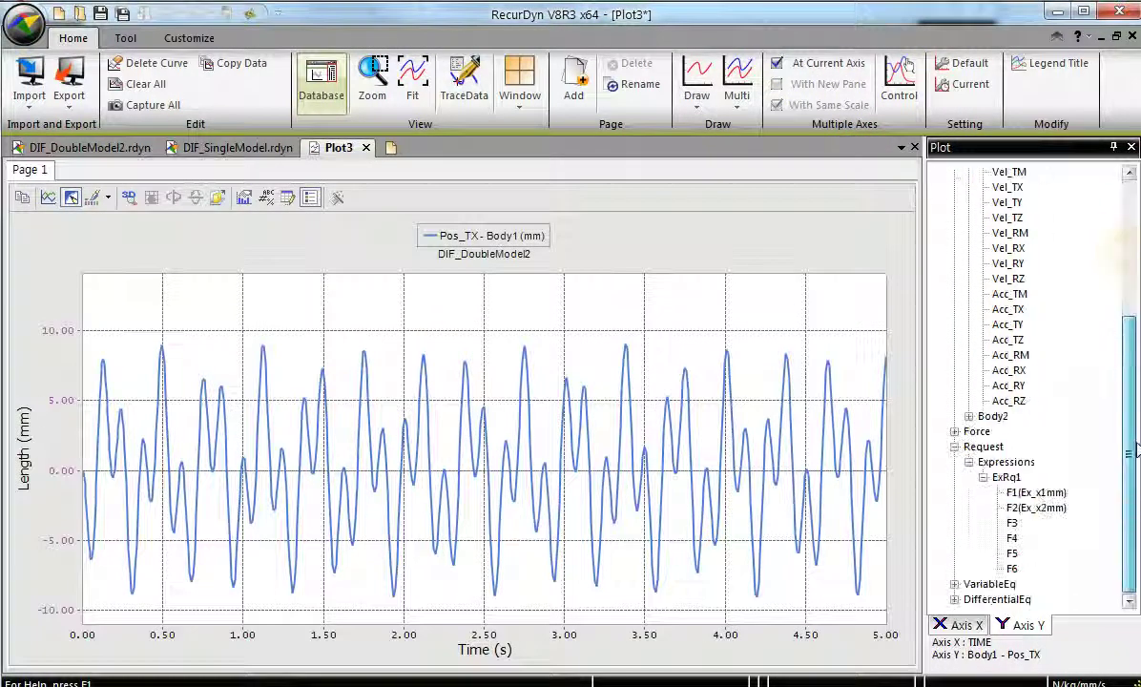
double_click(1037, 492)
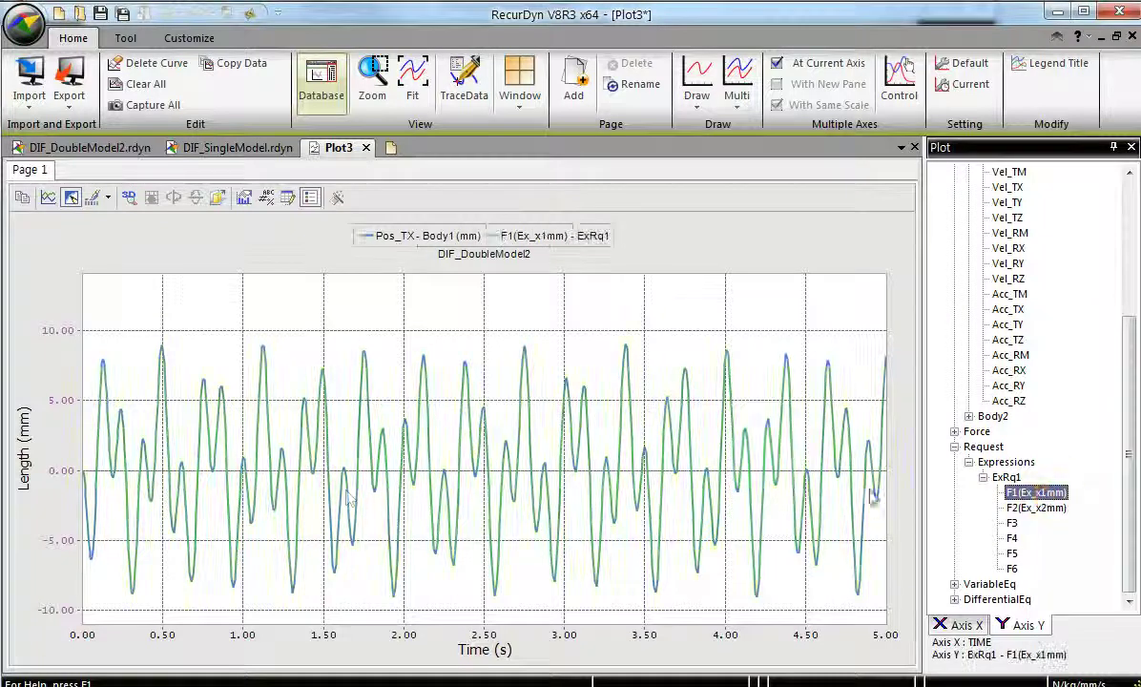
Delete the Body1 comparison curves from the plot
left_click(740, 307)
key("Delete")
key("Return")
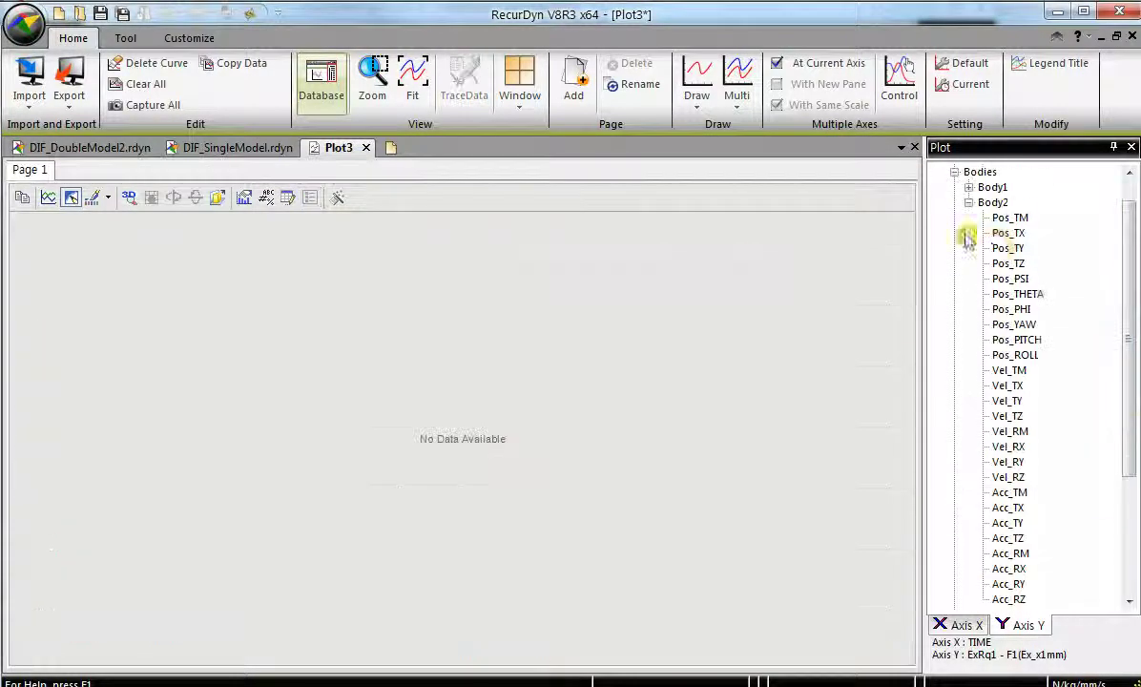
Draw Body2's Pos_TX and the F2(Ex_x2mm) curve of the ExRq1 request together in the empty plot
double_click(1009, 232)
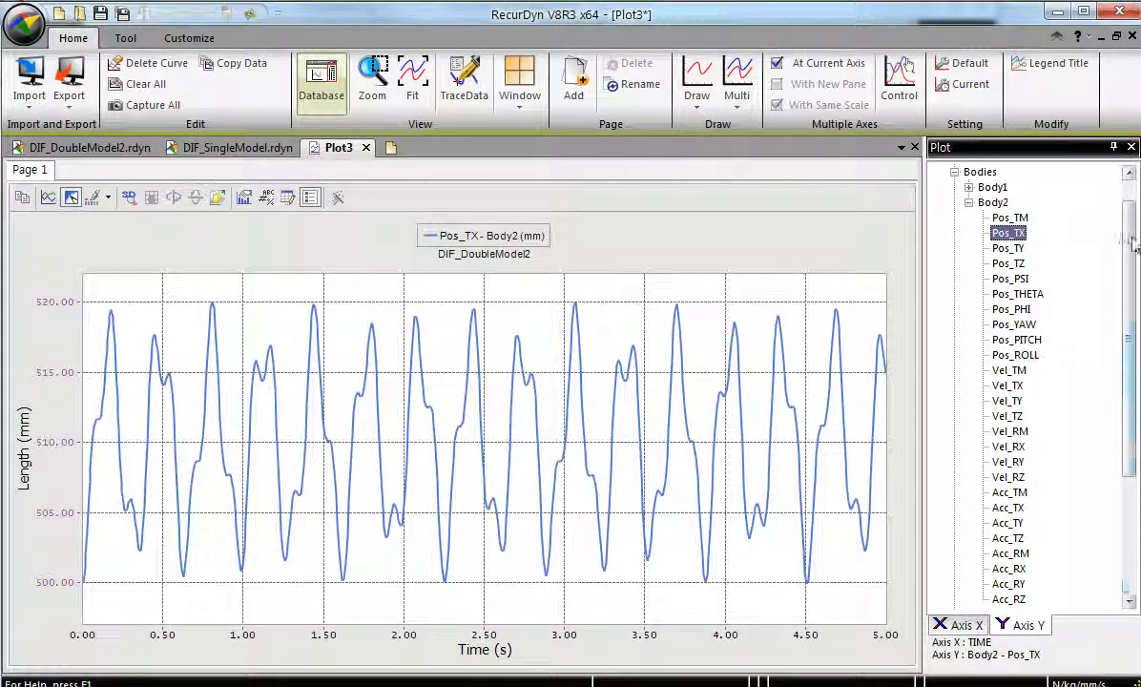
scroll(1123, 428, "down", 4)
double_click(1037, 508)
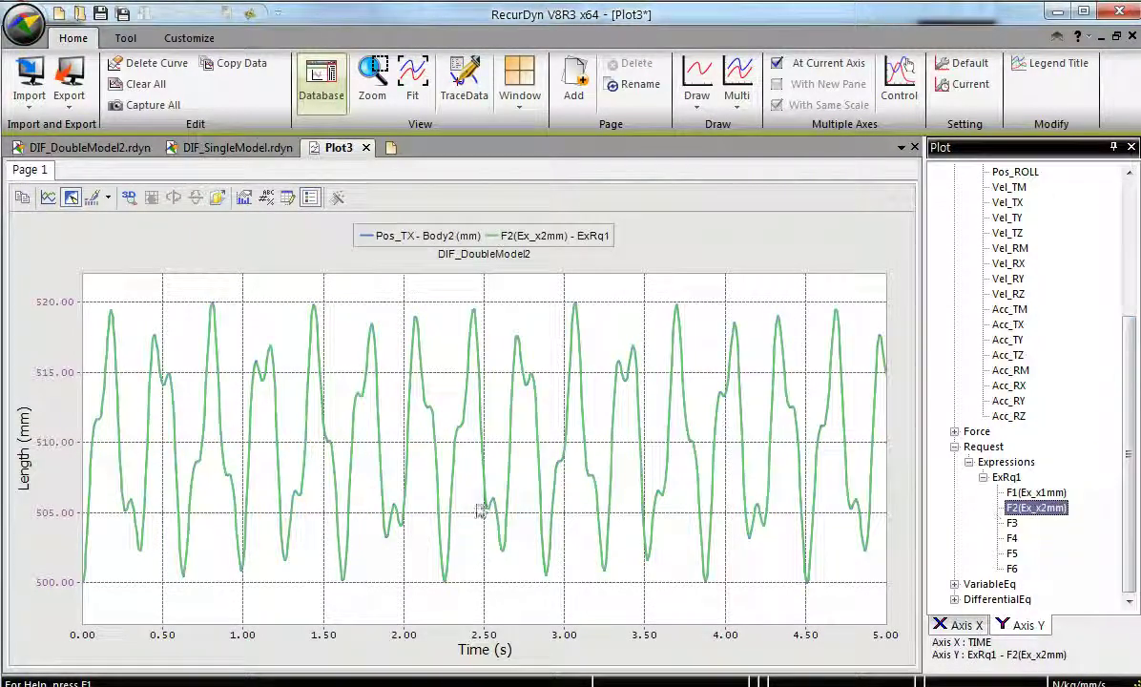
Return to the DIF_DoubleModel2 model and review its differential equations and the expressions in the Expression List, including Ex_x1dotdot and Ex_x2
left_click(92, 151)
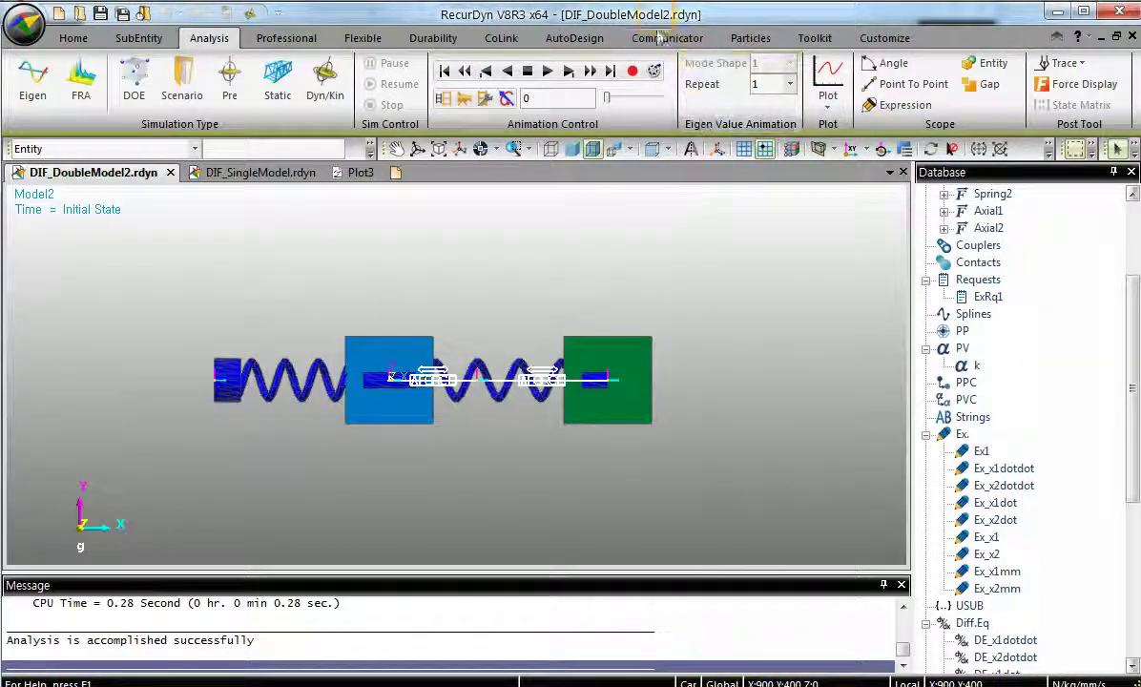
left_click(1005, 470)
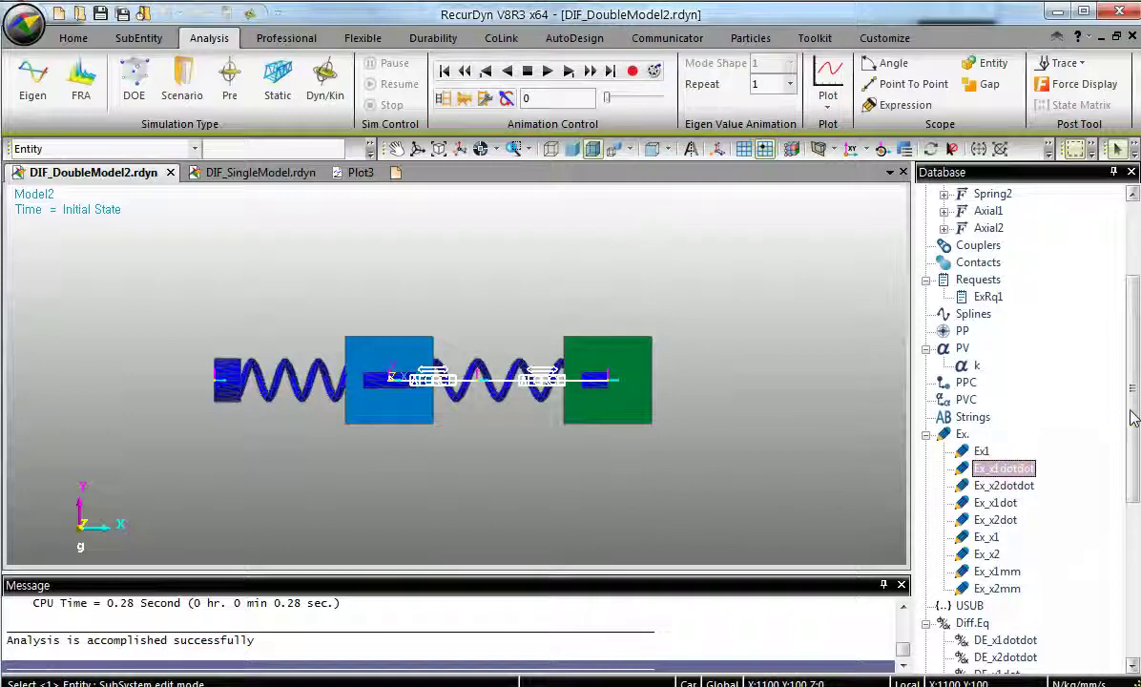
left_click_drag(1133, 408, 1133, 462)
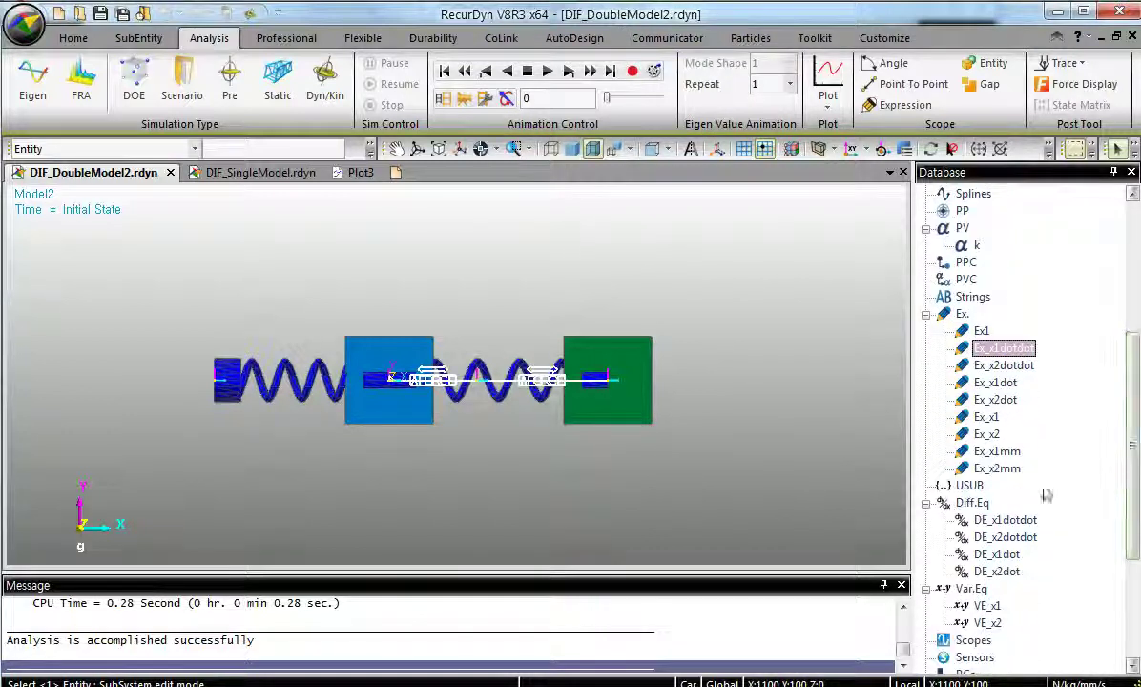
left_click(998, 521)
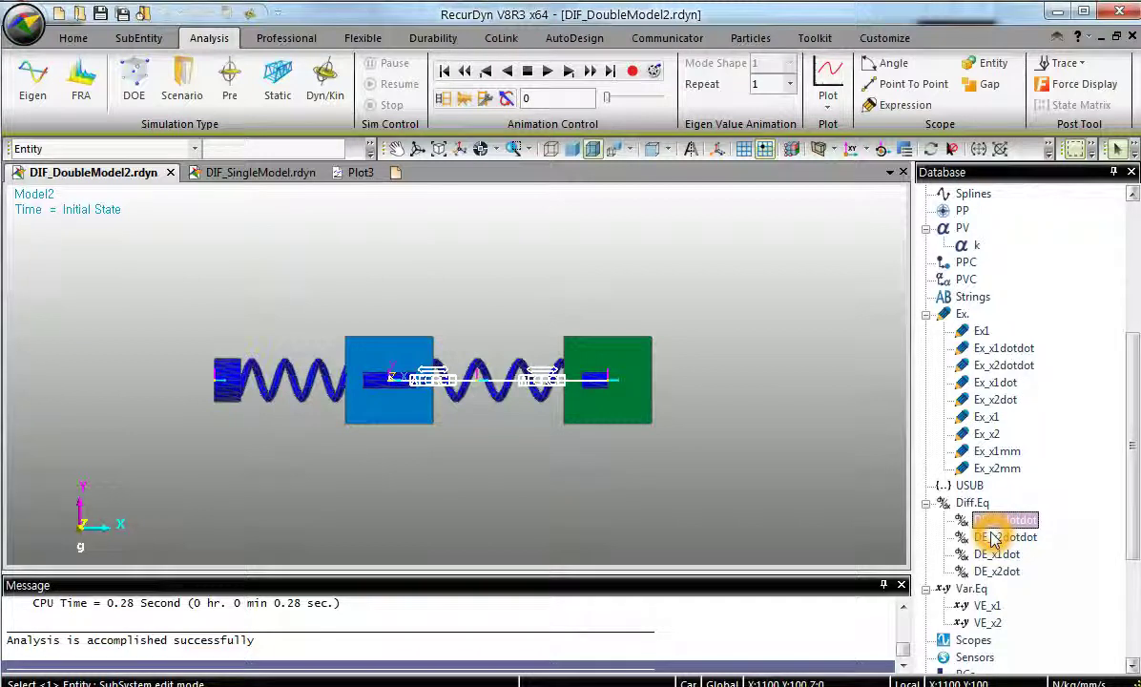
double_click(993, 406)
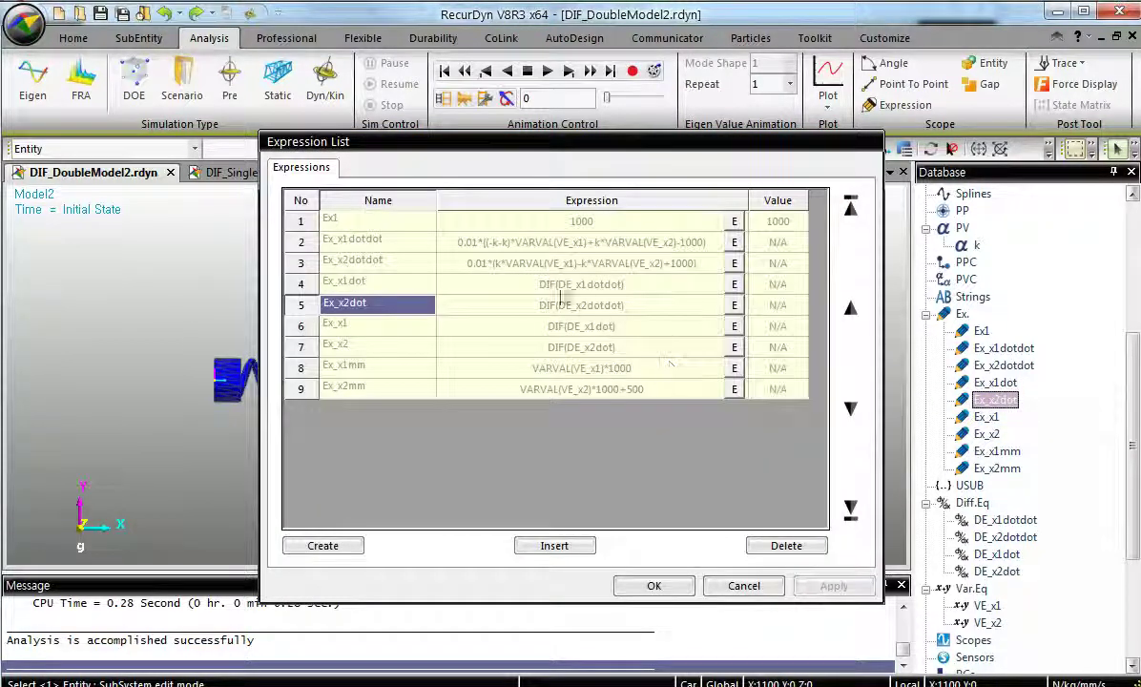
left_click(367, 283)
left_click(471, 348)
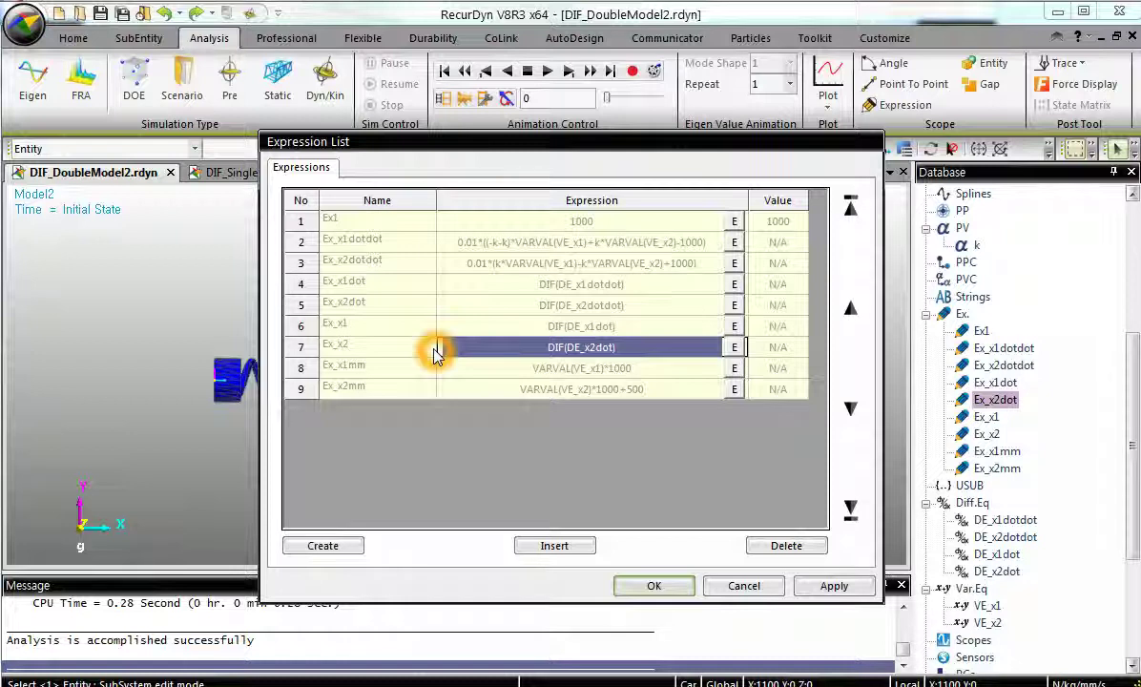
left_click(392, 347)
left_click(505, 245)
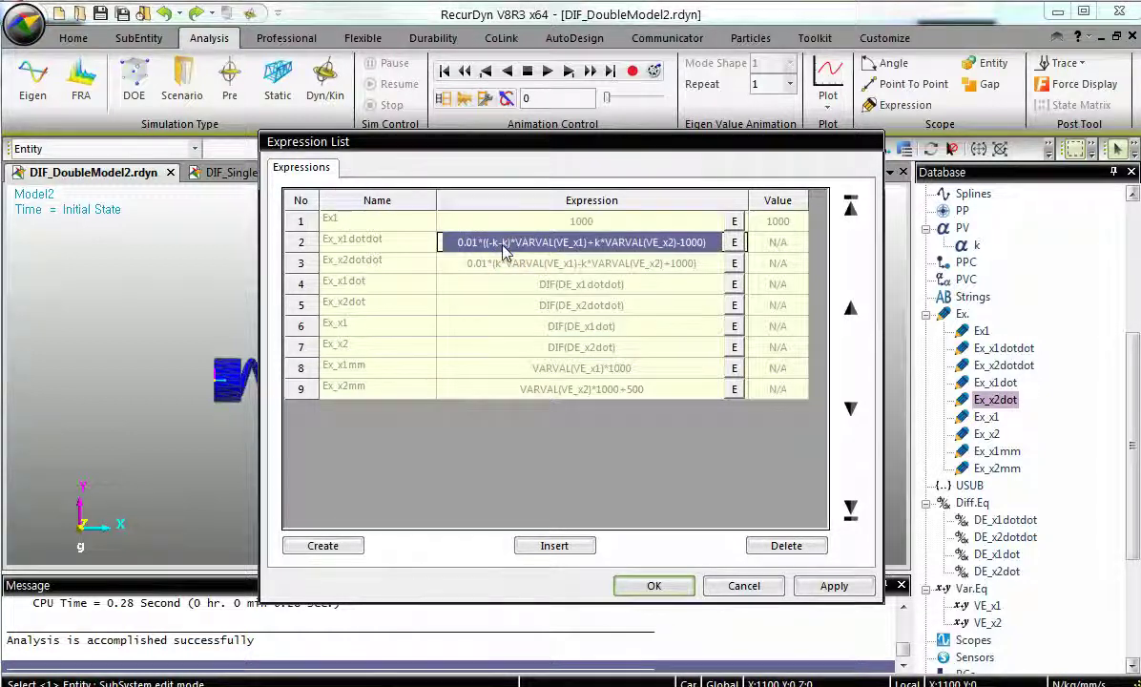
left_click(638, 247)
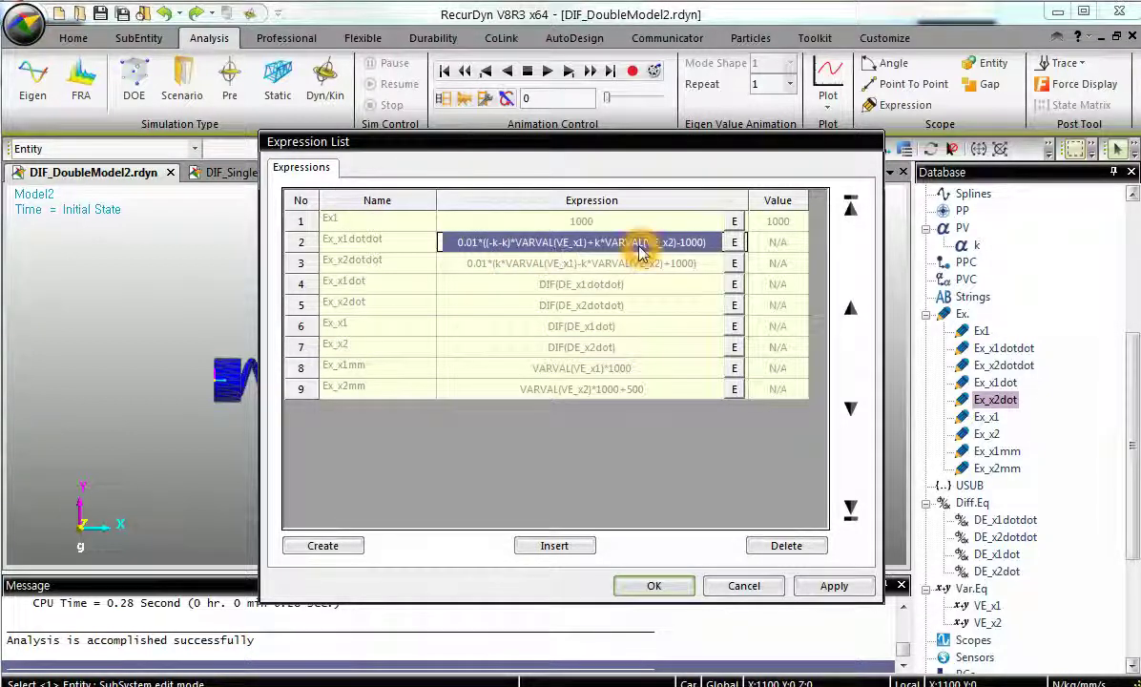